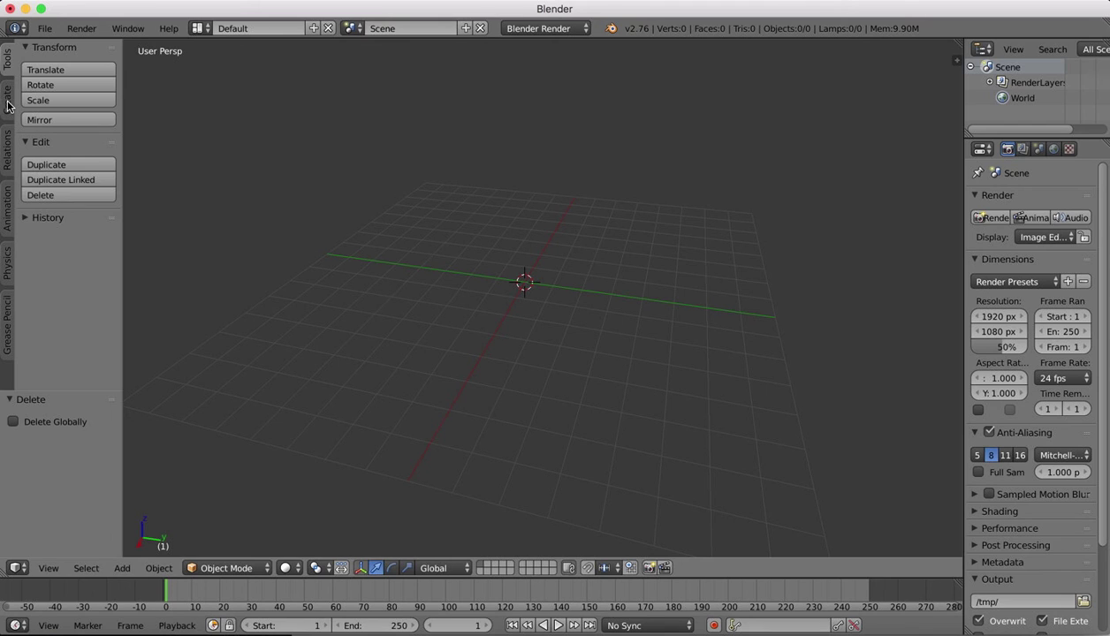
Step: Add a UV sphere at the scene centre and scale it up uniformly by about 2.47
{"action": "left_click", "coordinate": [7, 95]}
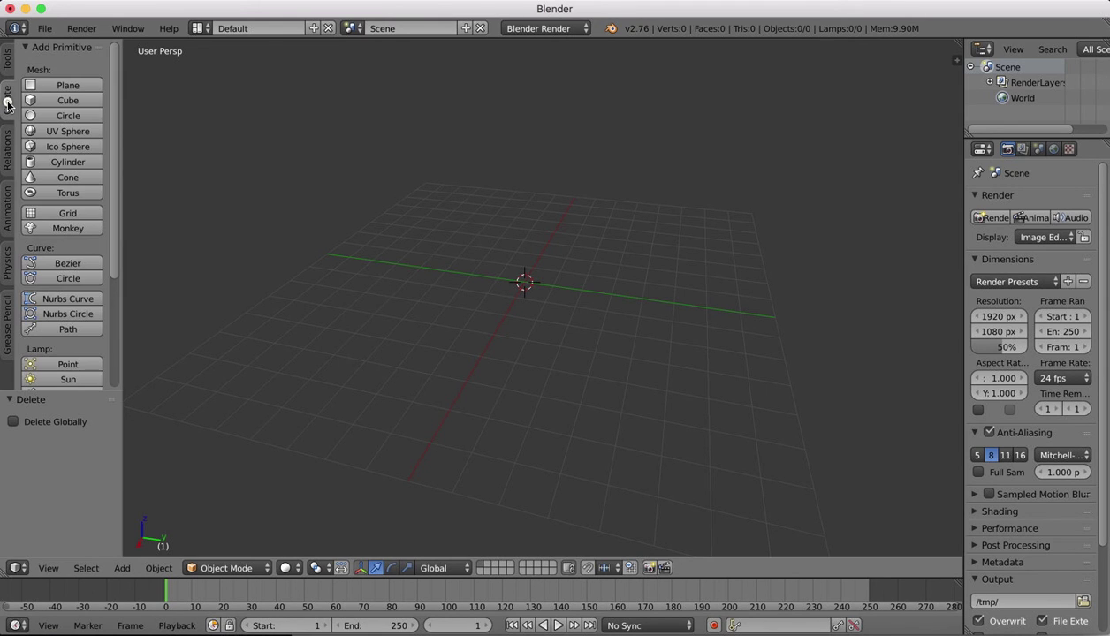
{"action": "left_click", "coordinate": [53, 134]}
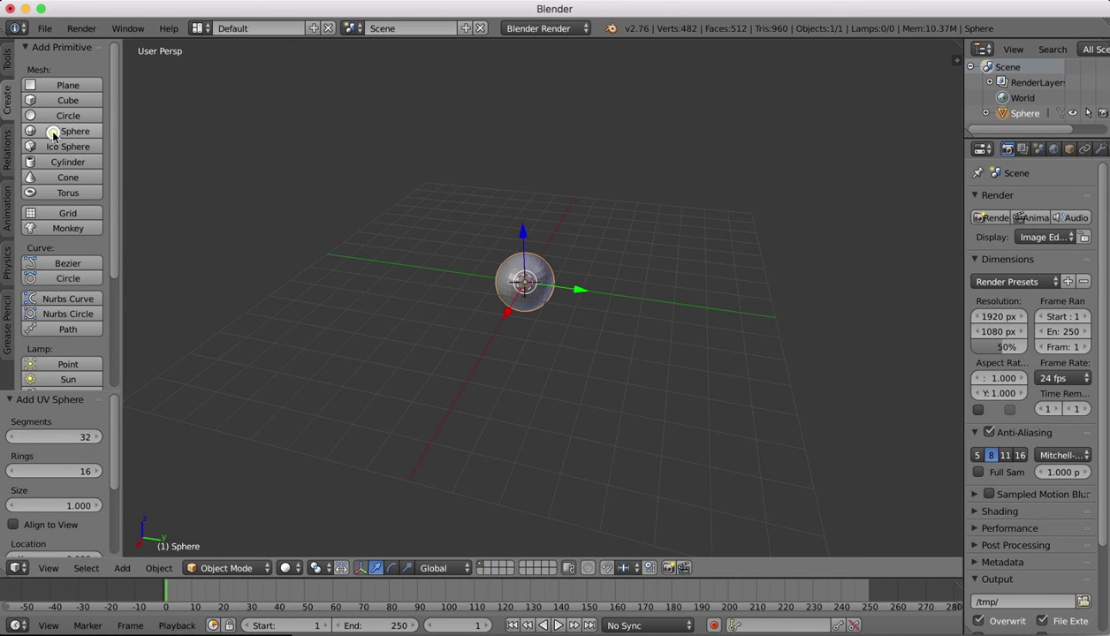
{"action": "key", "text": "s"}
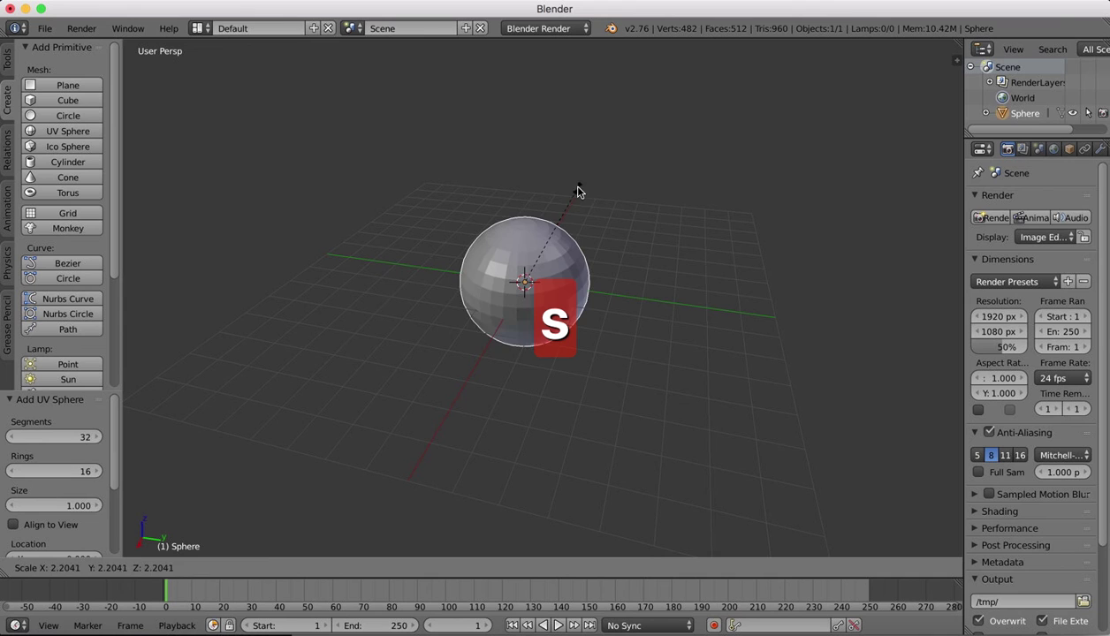
{"action": "left_click", "coordinate": [584, 177]}
Step: Apply smooth shading to the sphere
{"action": "left_click", "coordinate": [7, 62]}
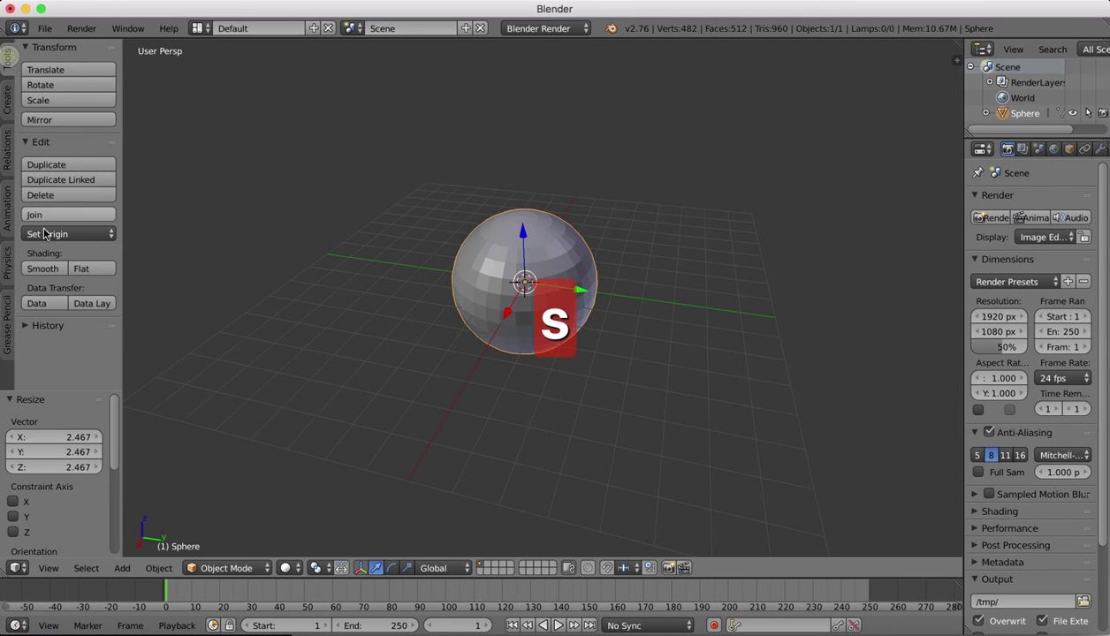
{"action": "left_click", "coordinate": [43, 268]}
{"action": "scroll", "coordinate": [494, 227], "scroll_direction": "left", "scroll_amount": 5}
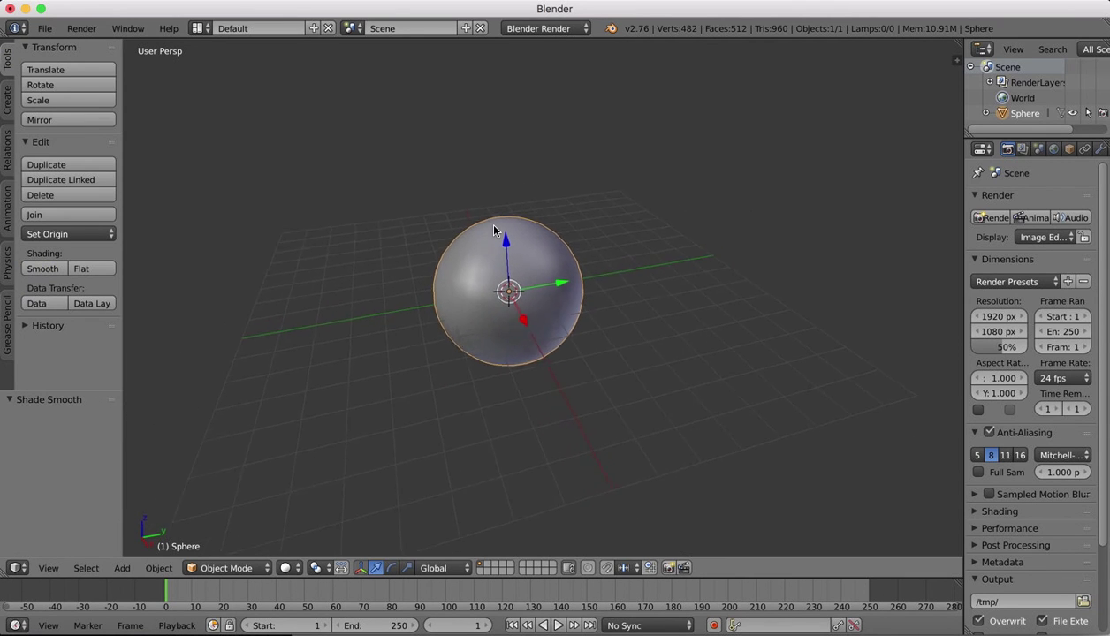
{"action": "scroll", "coordinate": [494, 227], "scroll_direction": "right", "scroll_amount": 5}
{"action": "scroll", "coordinate": [494, 227], "scroll_direction": "left", "scroll_amount": 3}
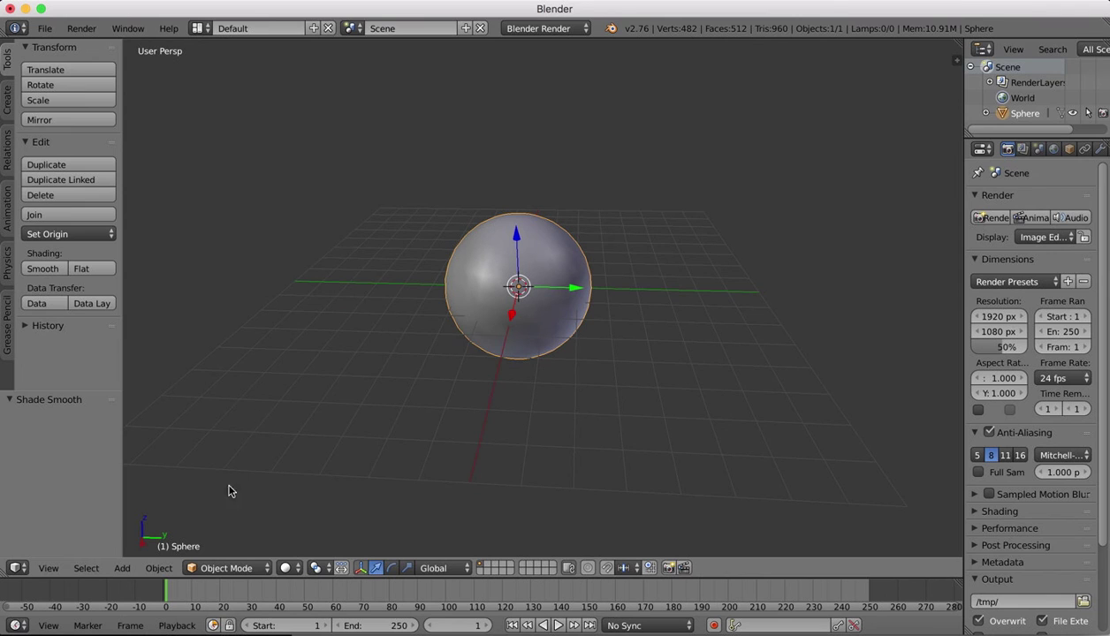
Step: In front-view wireframe Edit Mode, box-select the sphere's vertices above the equator and delete them to leave the lower hemisphere
{"action": "left_click", "coordinate": [53, 567]}
{"action": "left_click", "coordinate": [75, 461]}
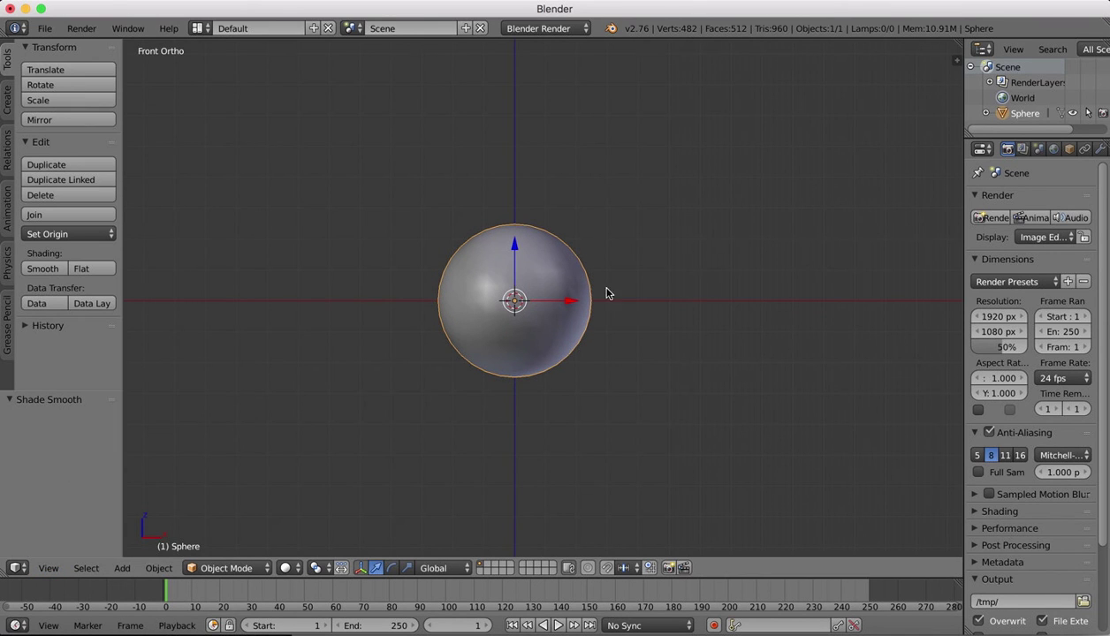
{"action": "key", "text": "Tab"}
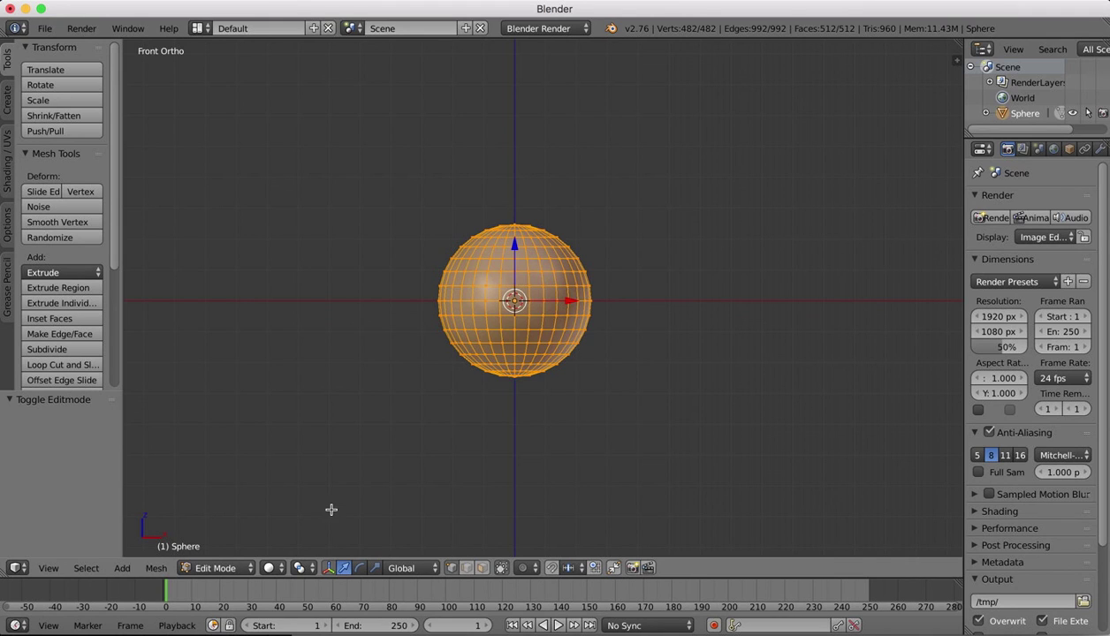
{"action": "key", "text": "z"}
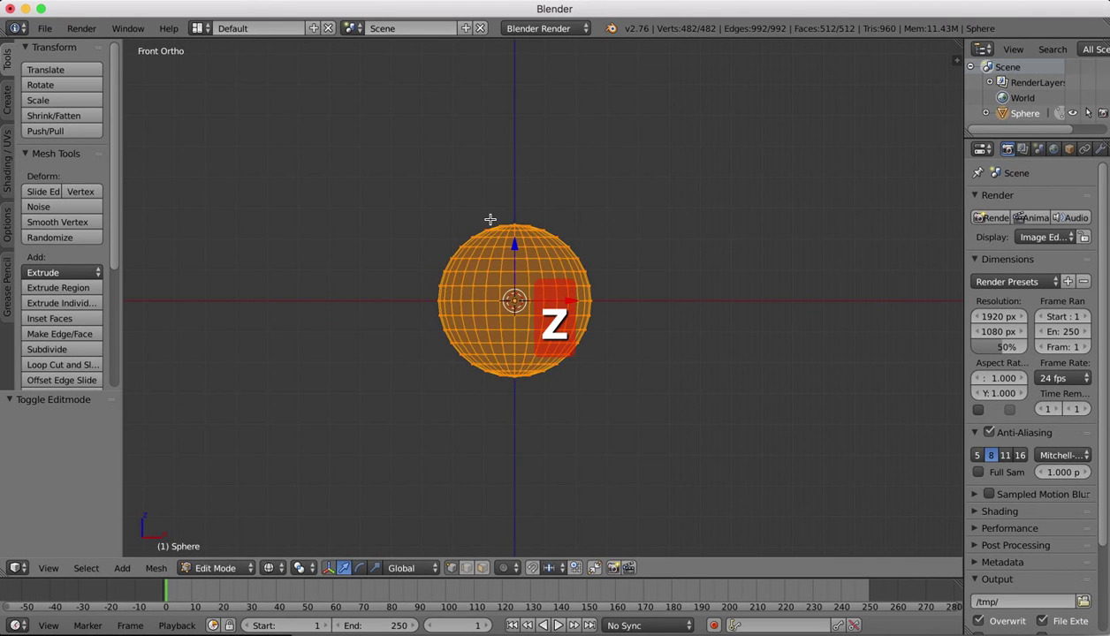
{"action": "right_click", "coordinate": [496, 231]}
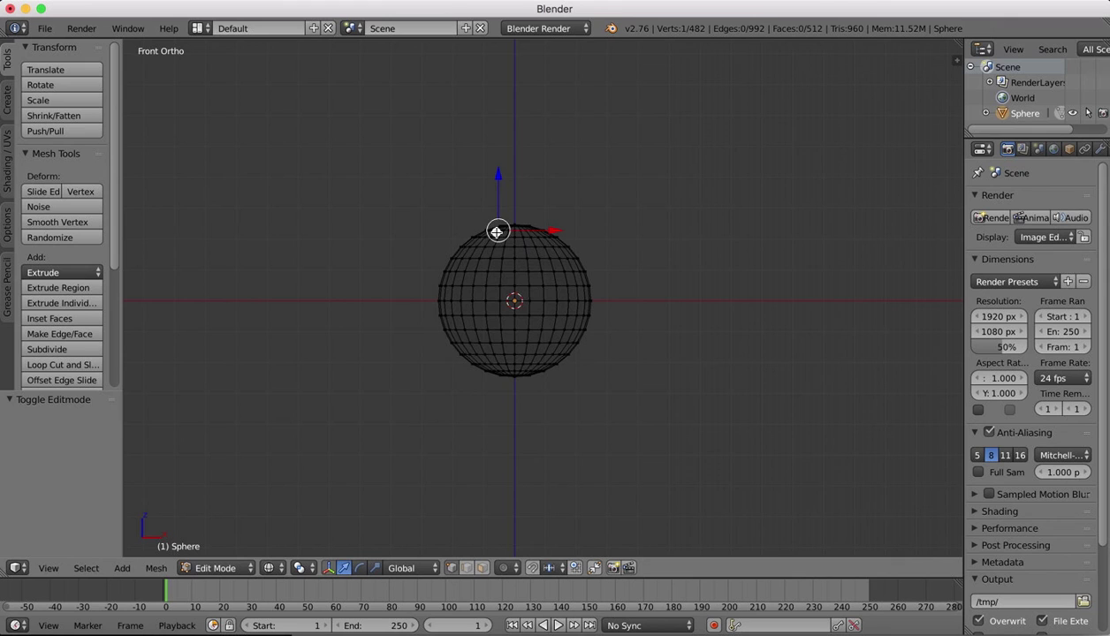
{"action": "key", "text": "b"}
{"action": "left_click_drag", "start_coordinate": [413, 178], "coordinate": [631, 292]}
{"action": "key", "text": "x"}
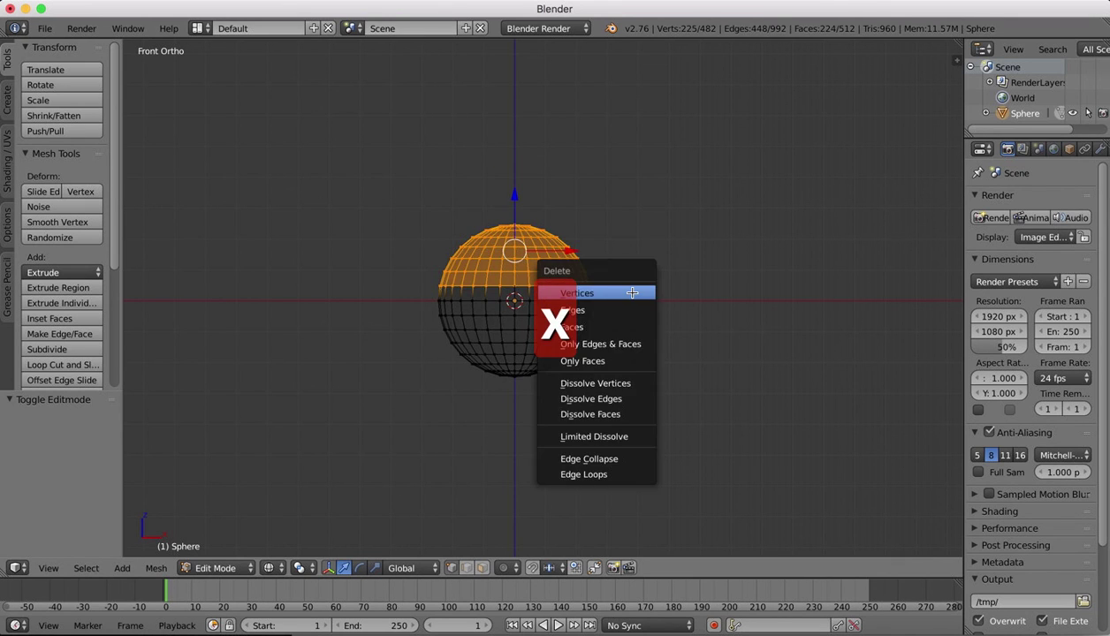
{"action": "left_click", "coordinate": [632, 292]}
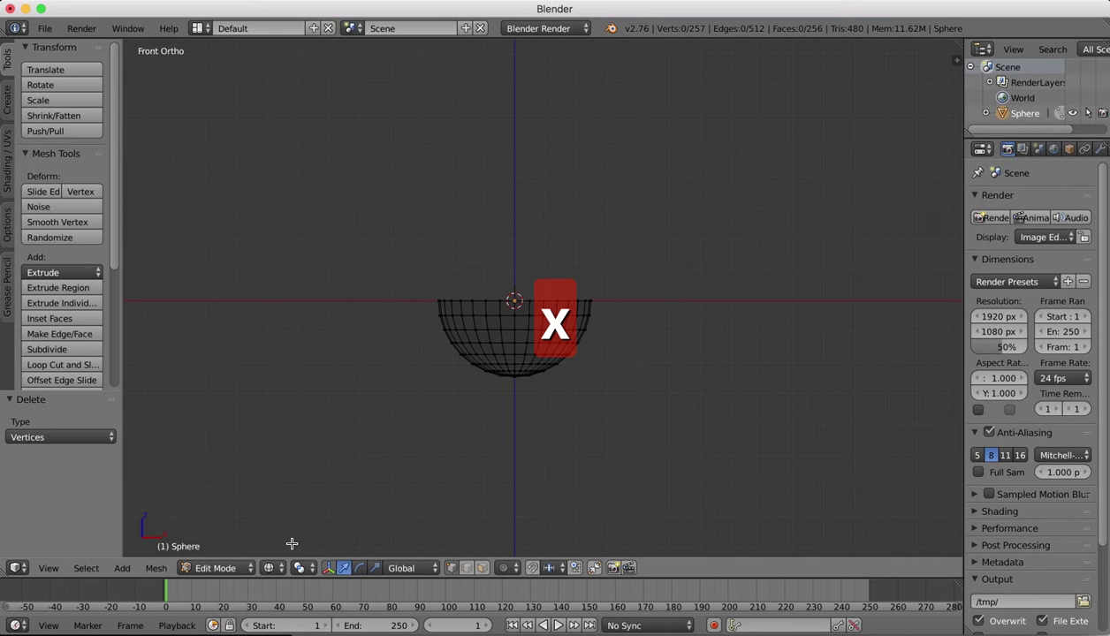
Step: Return to Object Mode and examine the open hemisphere from above, the side and below
{"action": "left_click", "coordinate": [218, 567]}
{"action": "left_click", "coordinate": [214, 550]}
{"action": "scroll", "coordinate": [431, 273], "scroll_direction": "up", "scroll_amount": 5}
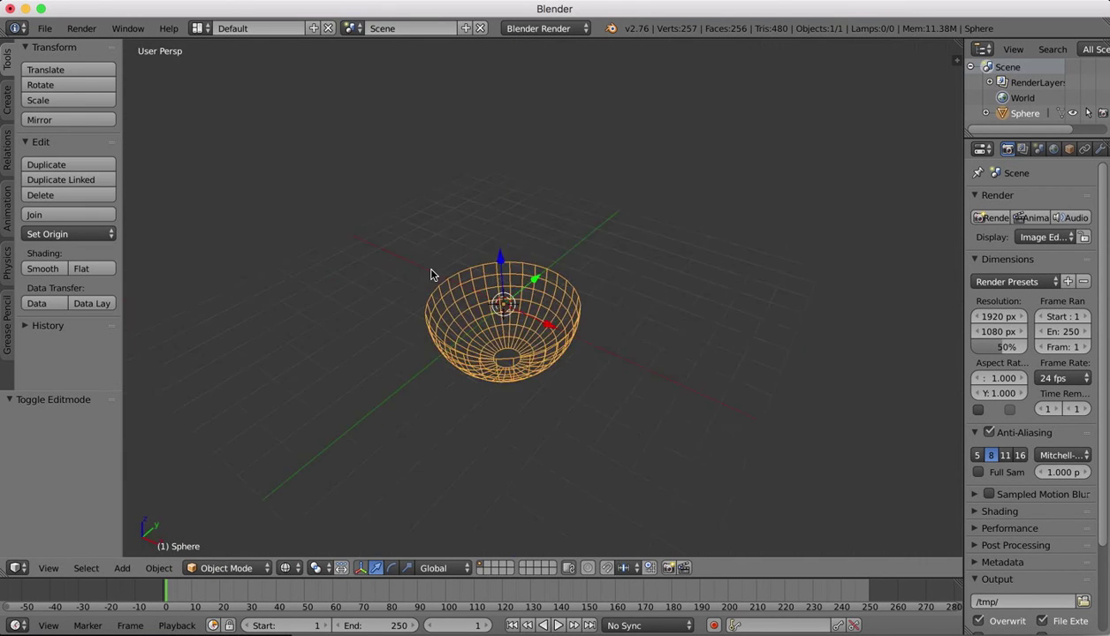
{"action": "scroll", "coordinate": [430, 275], "scroll_direction": "down", "scroll_amount": 10}
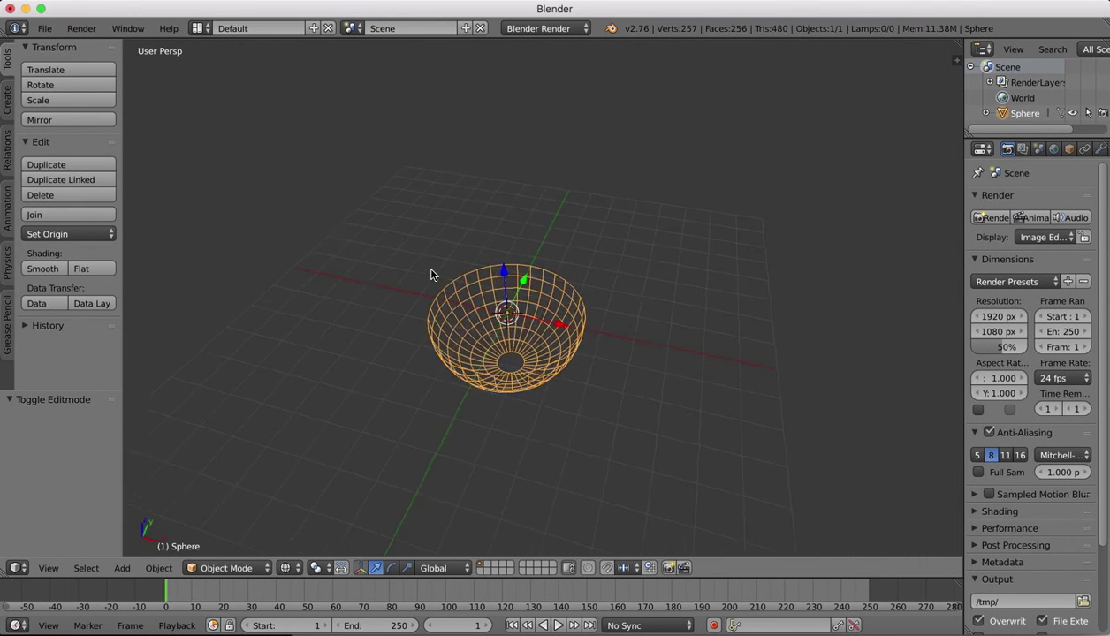
{"action": "scroll", "coordinate": [430, 275], "scroll_direction": "down", "scroll_amount": 10}
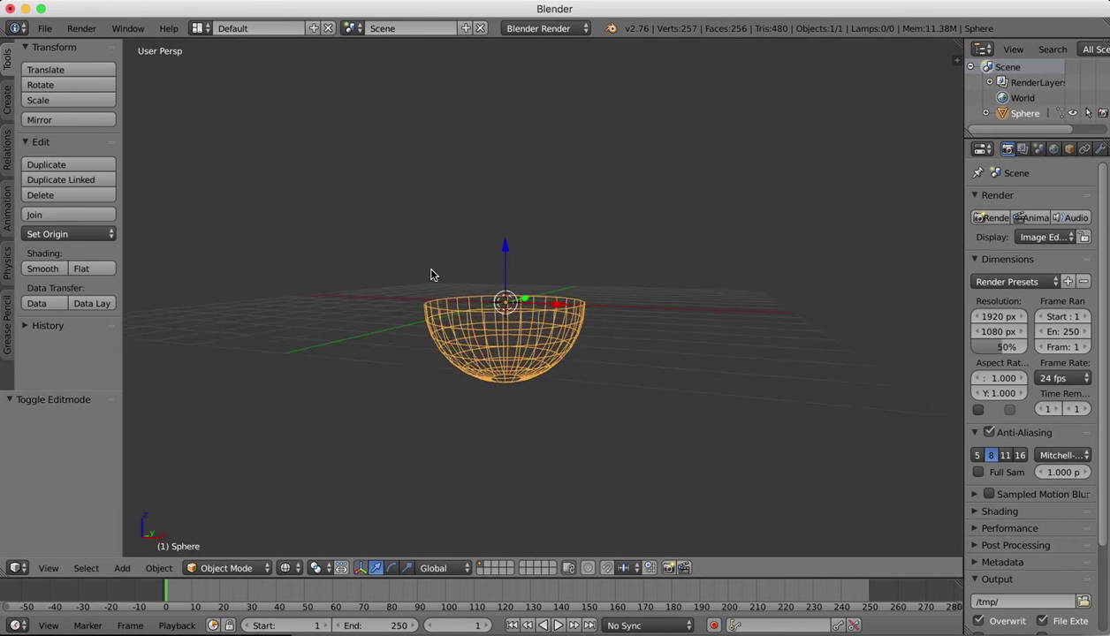
{"action": "scroll", "coordinate": [431, 275], "scroll_direction": "down", "scroll_amount": 3}
{"action": "scroll", "coordinate": [464, 257], "scroll_direction": "down", "scroll_amount": 10}
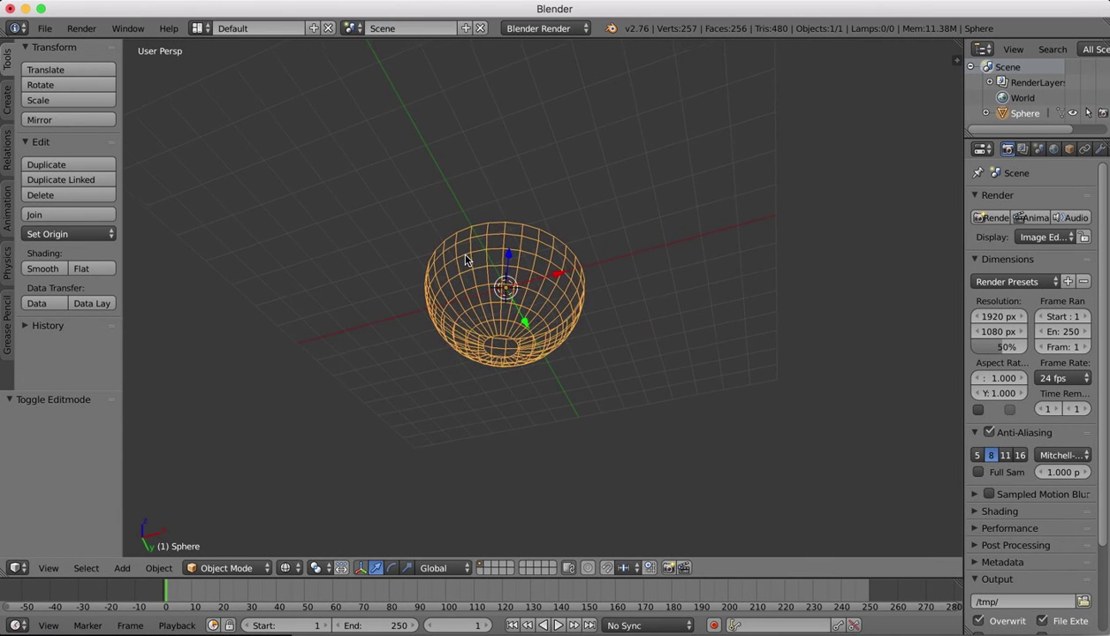
Step: Switch the hemisphere back to Edit Mode and show it in the bottom orthographic view
{"action": "left_click", "coordinate": [221, 568]}
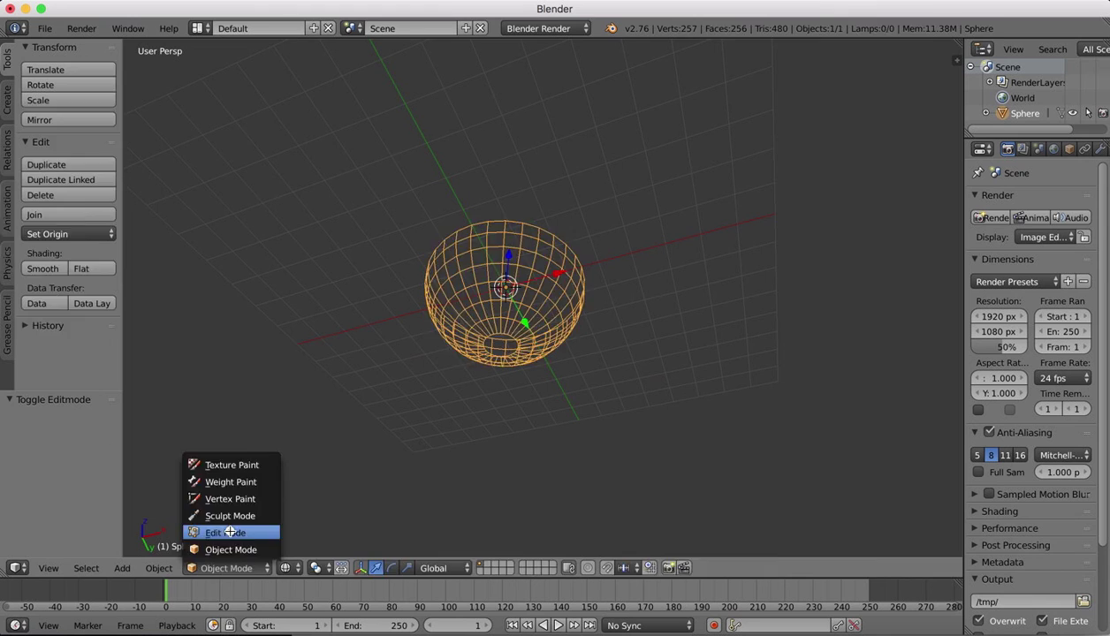
{"action": "left_click", "coordinate": [216, 546]}
{"action": "scroll", "coordinate": [560, 339], "scroll_direction": "down", "scroll_amount": 5}
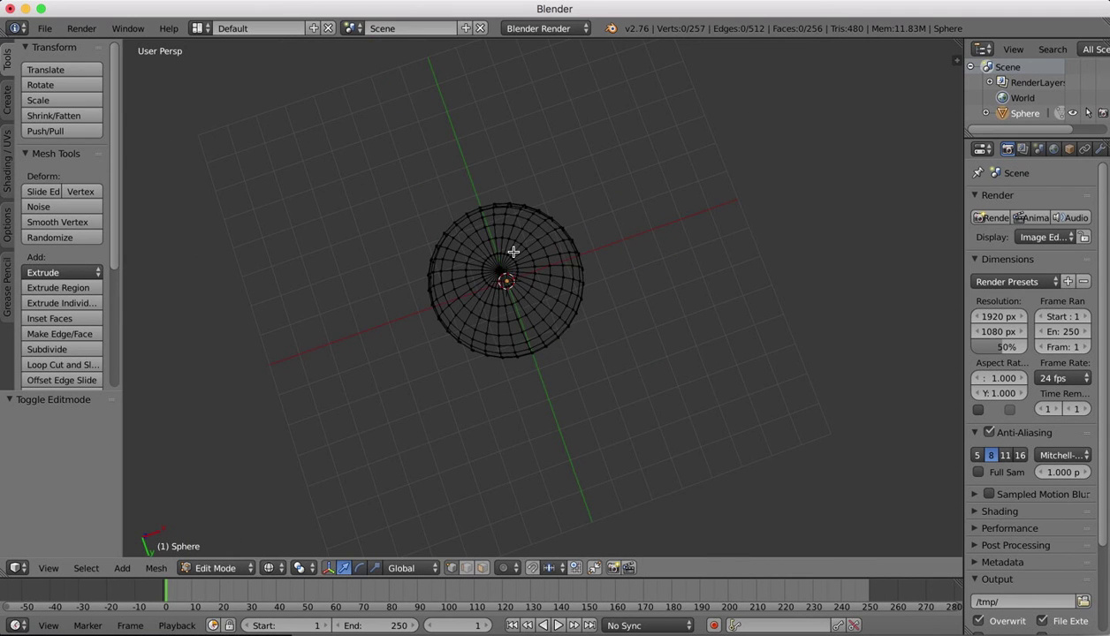
{"action": "scroll", "coordinate": [513, 252], "scroll_direction": "up", "scroll_amount": 5}
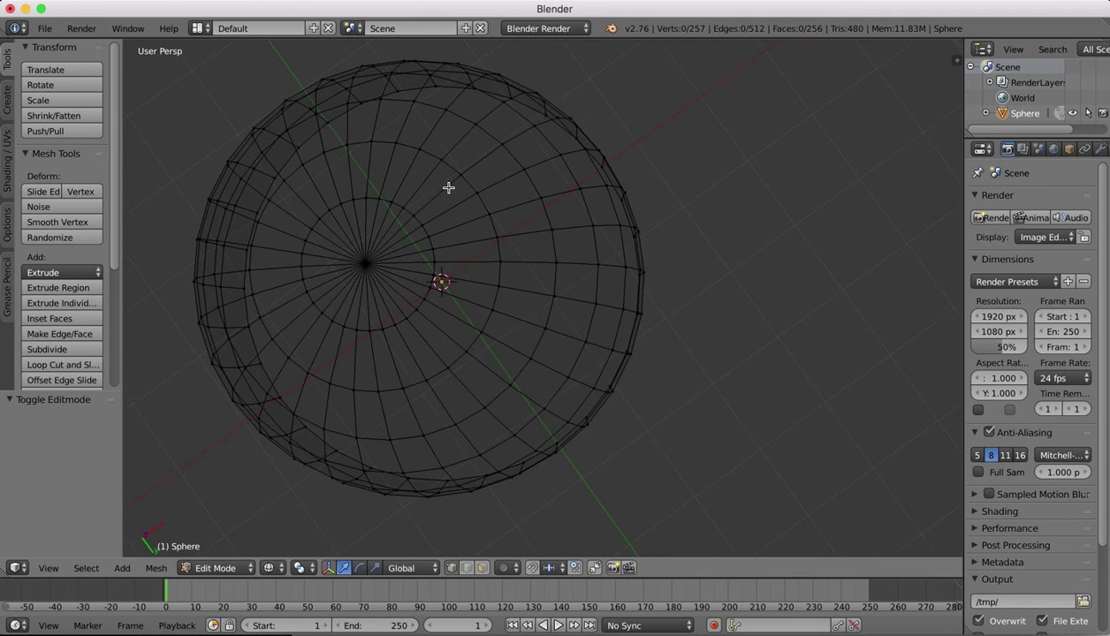
{"action": "scroll", "coordinate": [449, 188], "scroll_direction": "down", "scroll_amount": 5}
{"action": "scroll", "coordinate": [472, 280], "scroll_direction": "up", "scroll_amount": 10}
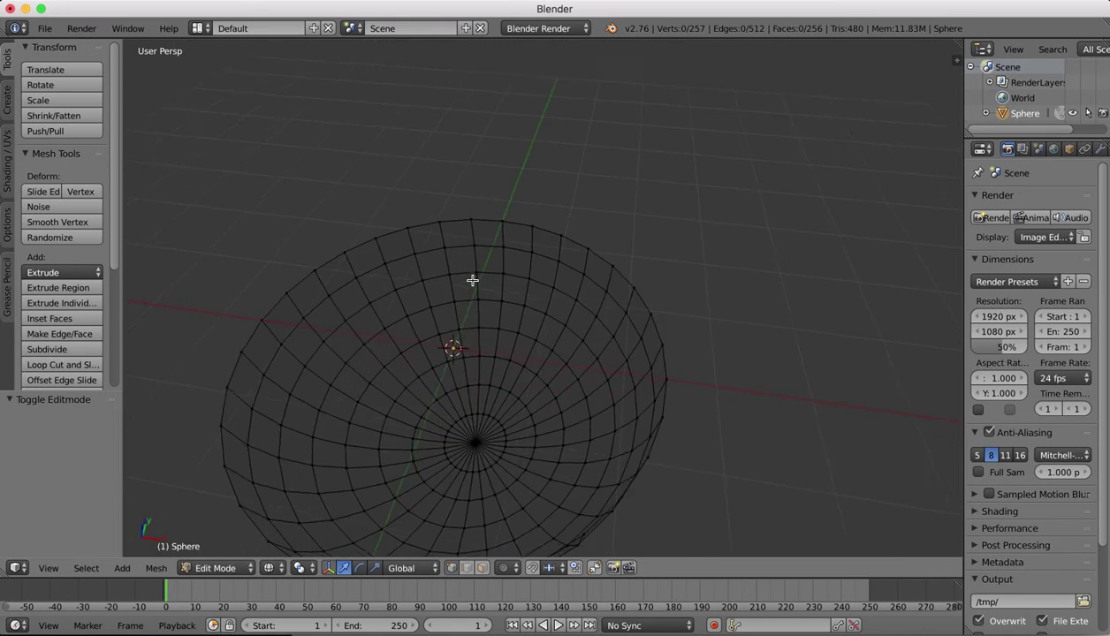
{"action": "scroll", "coordinate": [472, 280], "scroll_direction": "down", "scroll_amount": 8}
{"action": "scroll", "coordinate": [472, 288], "scroll_direction": "down", "scroll_amount": 5}
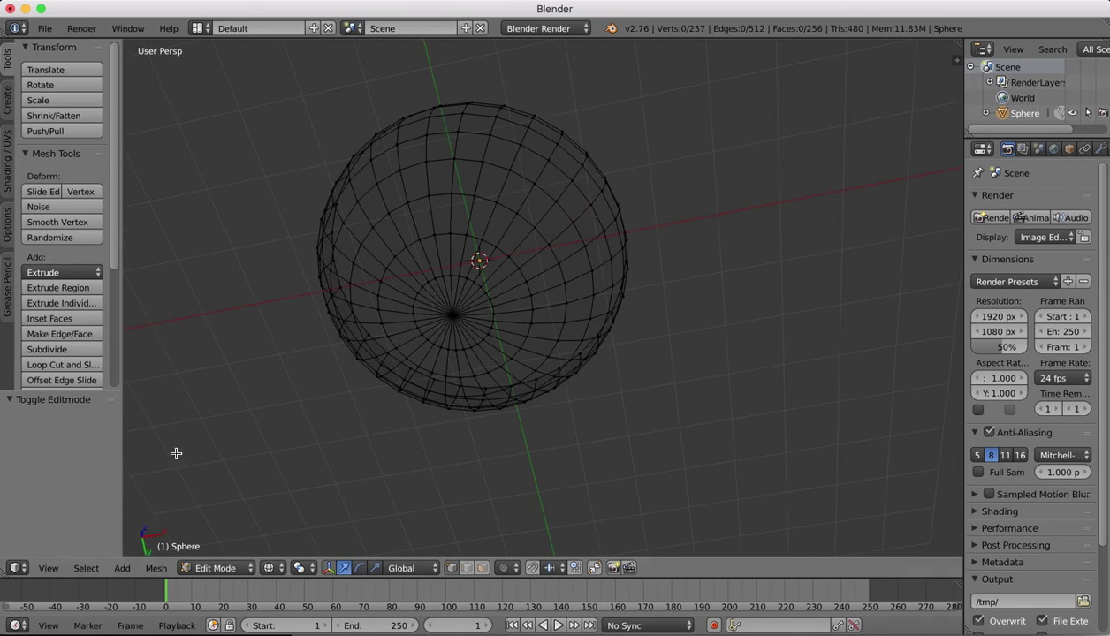
{"action": "left_click", "coordinate": [48, 570]}
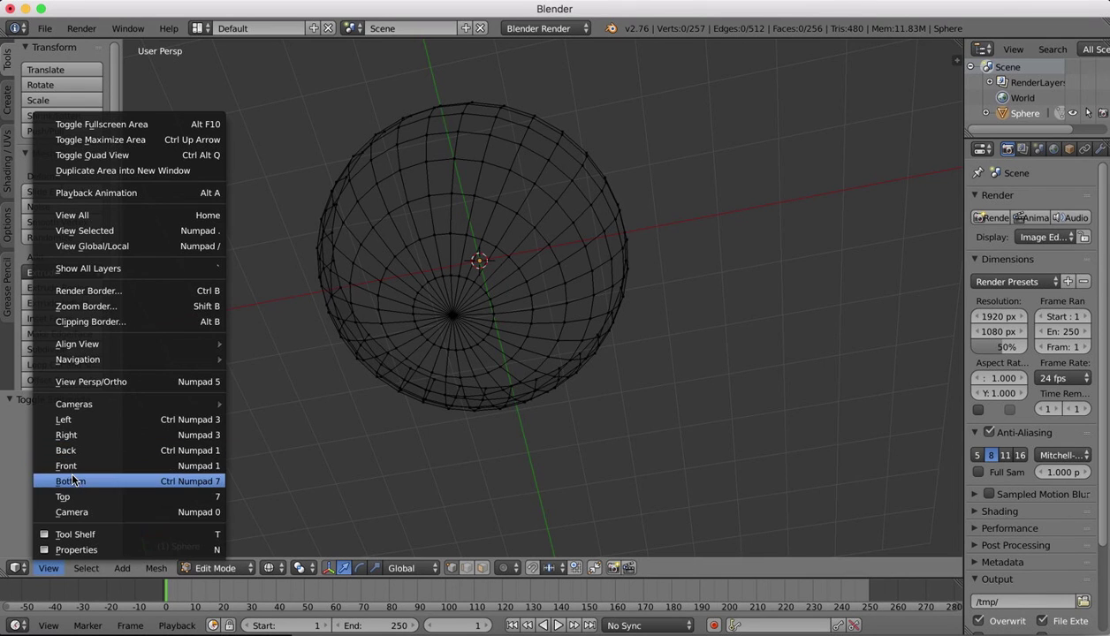
{"action": "left_click", "coordinate": [71, 480]}
Step: Try to circle-select the bottom centre of the bowl in vertex select mode
{"action": "key", "text": "c"}
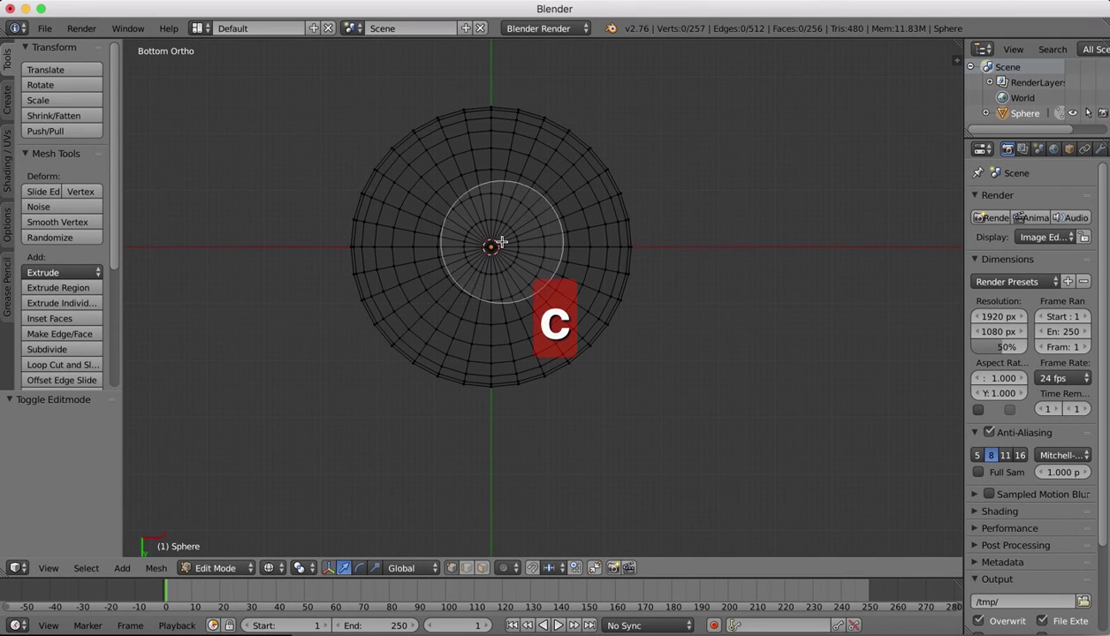
{"action": "scroll", "coordinate": [491, 245], "scroll_direction": "up", "scroll_amount": 5}
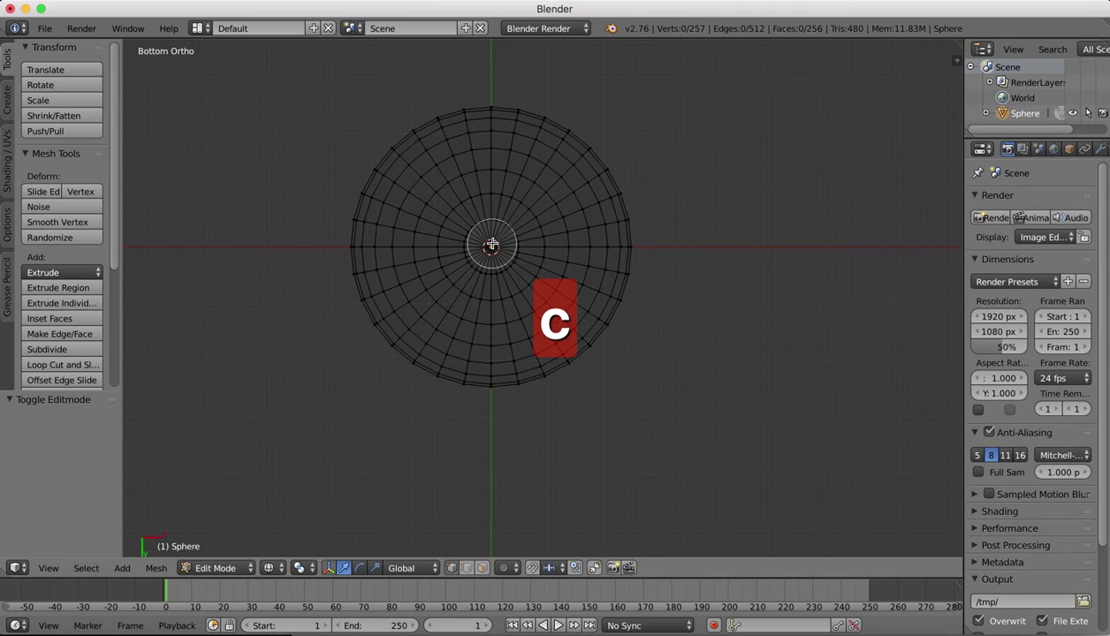
{"action": "left_click", "coordinate": [490, 246]}
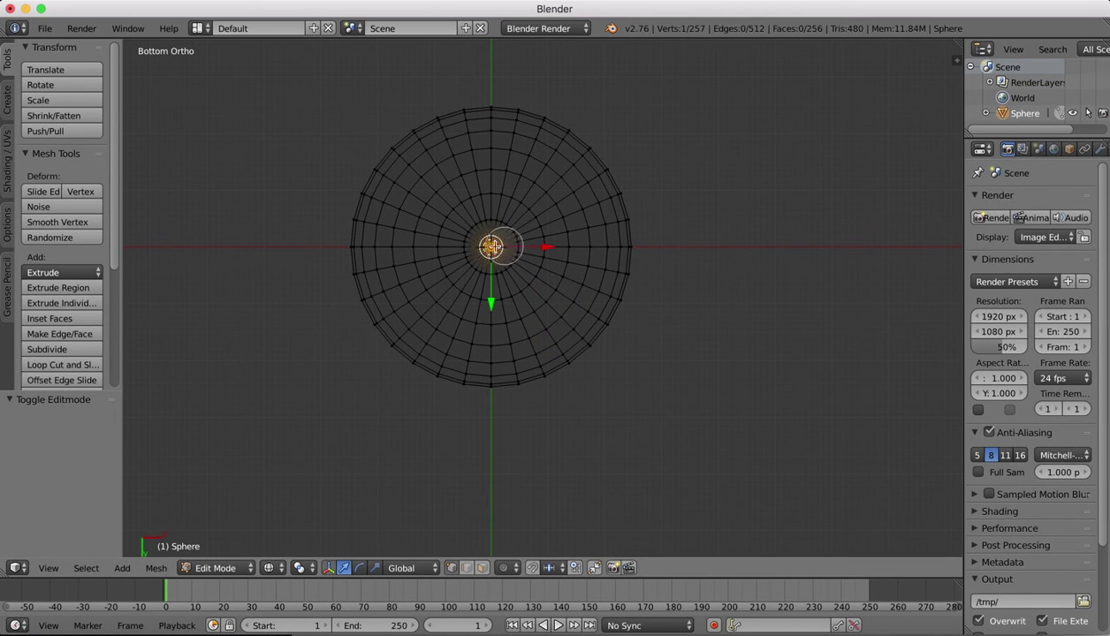
Step: Switch to face select mode and circle-select the ring of triangular faces around the bowl's bottom pole
{"action": "left_click", "coordinate": [483, 568]}
{"action": "key", "text": "c"}
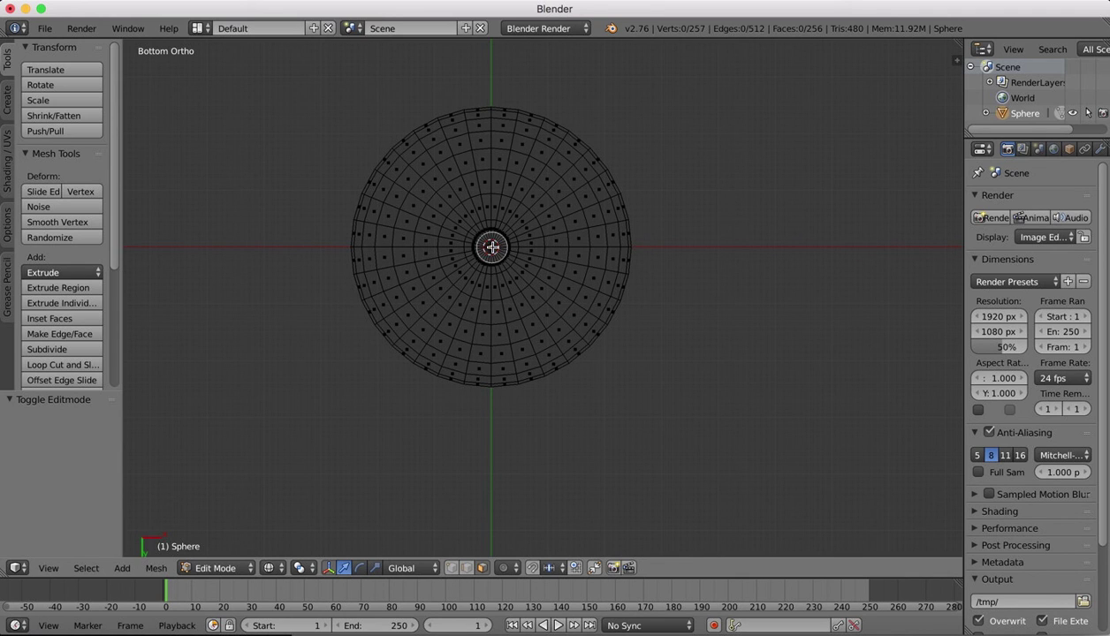
{"action": "left_click", "coordinate": [492, 247]}
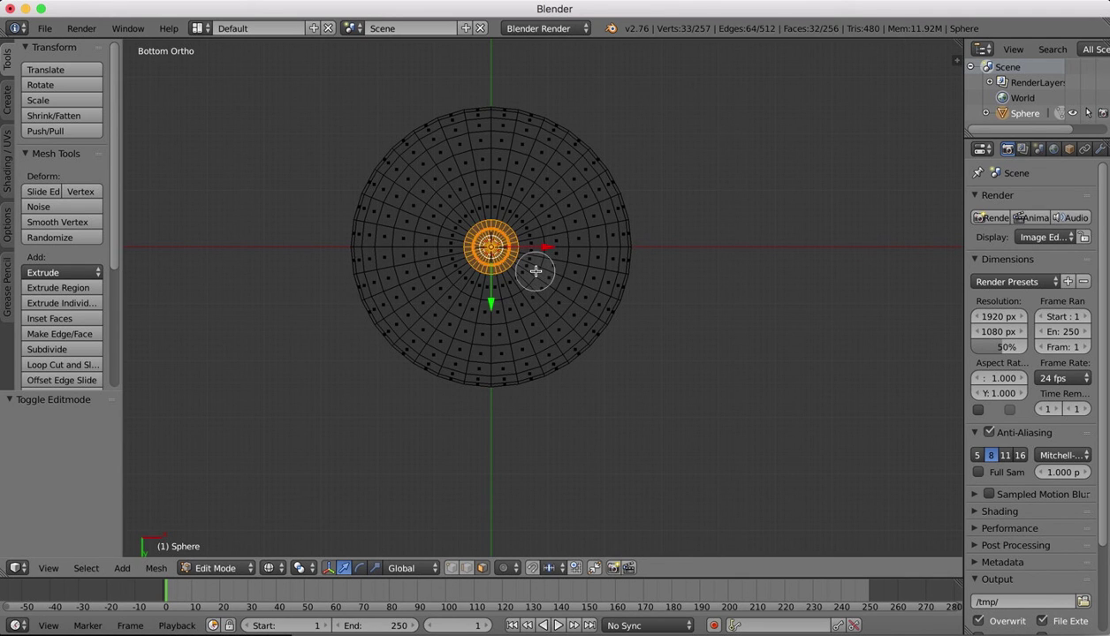
{"action": "scroll", "coordinate": [536, 271], "scroll_direction": "down", "scroll_amount": 2}
{"action": "scroll", "coordinate": [536, 271], "scroll_direction": "up", "scroll_amount": 2}
{"action": "key", "text": "Escape"}
Step: Extrude the selected bottom faces downward by about 0.348 and scale them to about 0.74 to start a tapered stem
{"action": "scroll", "coordinate": [535, 271], "scroll_direction": "up", "scroll_amount": 10}
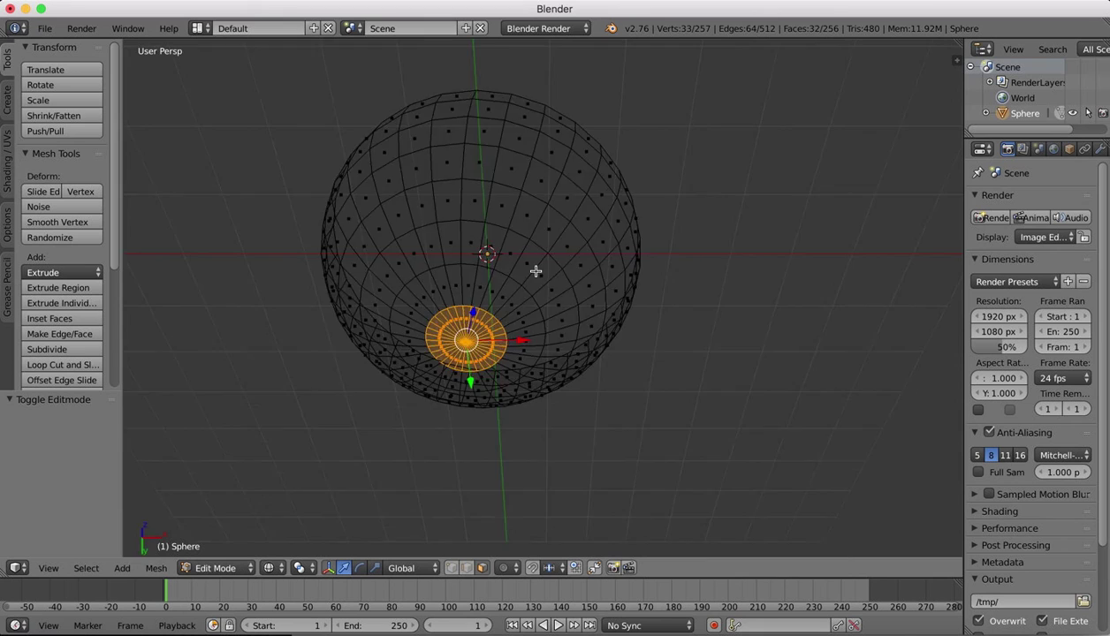
{"action": "scroll", "coordinate": [535, 272], "scroll_direction": "down", "scroll_amount": 3}
{"action": "key", "text": "e"}
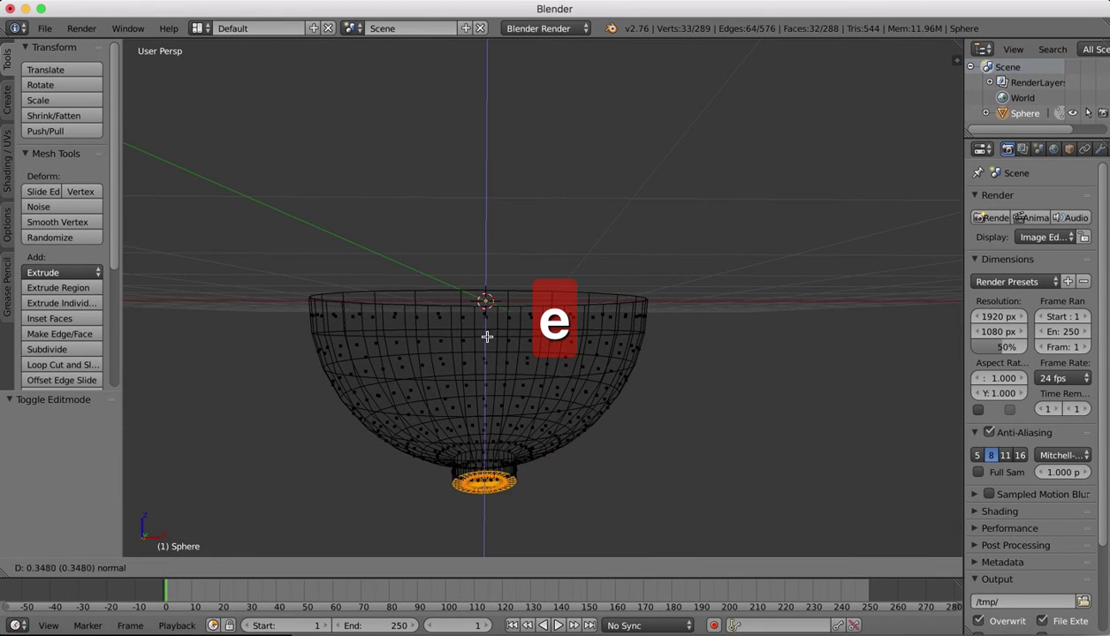
{"action": "left_click", "coordinate": [486, 329]}
{"action": "key", "text": "s"}
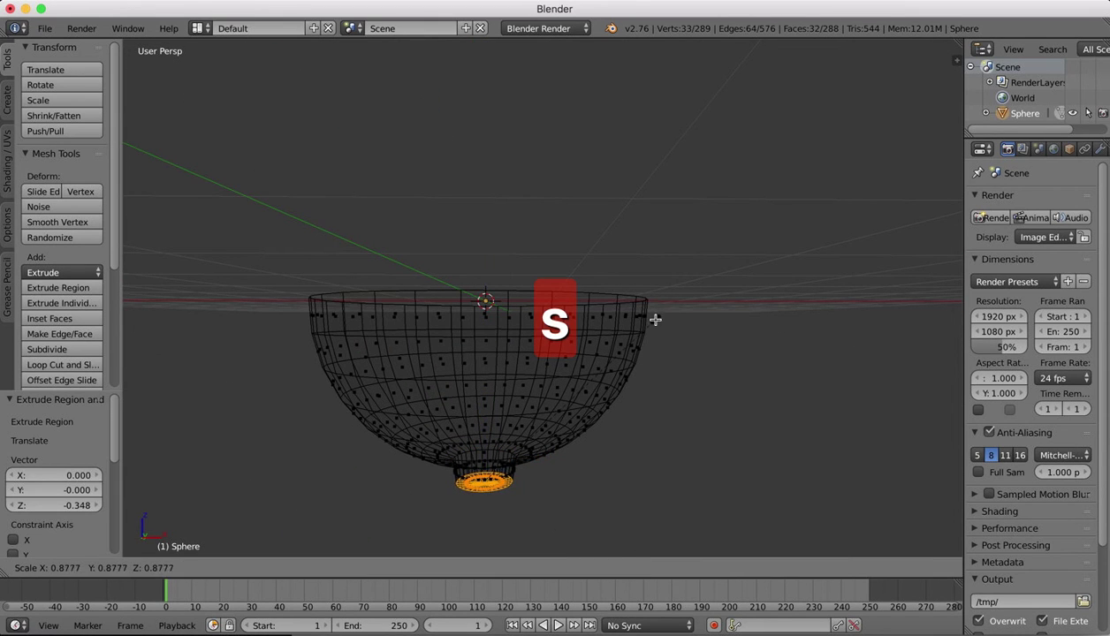
{"action": "left_click", "coordinate": [627, 347]}
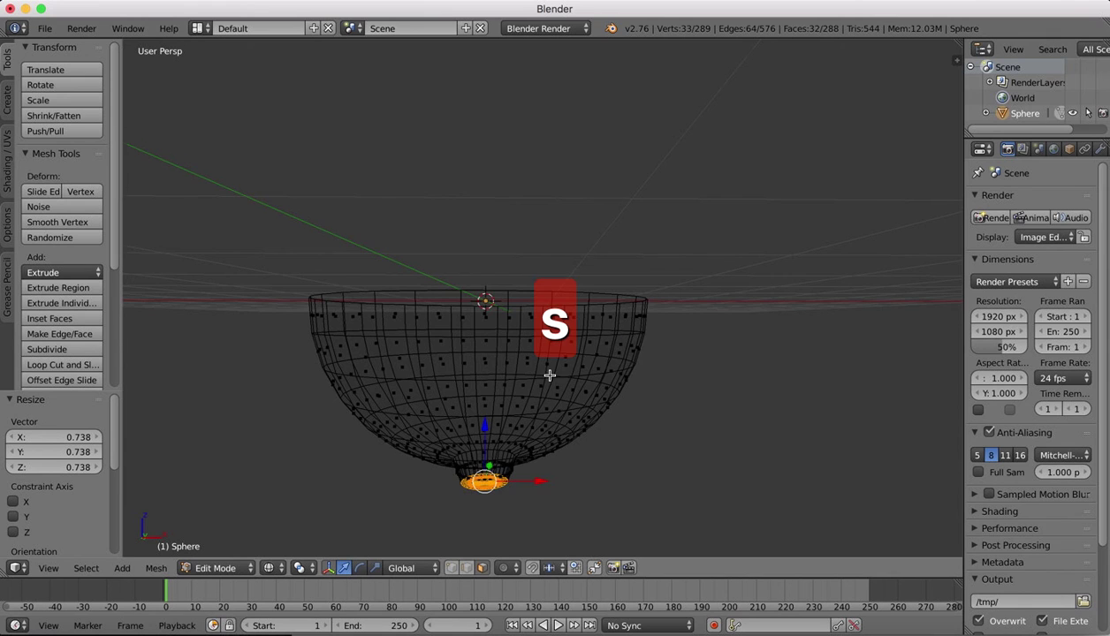
Step: In front view, lower the stem's end faces by about 0.041 and extrude them a further 0.326 or so downward
{"action": "scroll", "coordinate": [550, 376], "scroll_direction": "down", "scroll_amount": 5, "text": "shift"}
{"action": "left_click", "coordinate": [49, 568]}
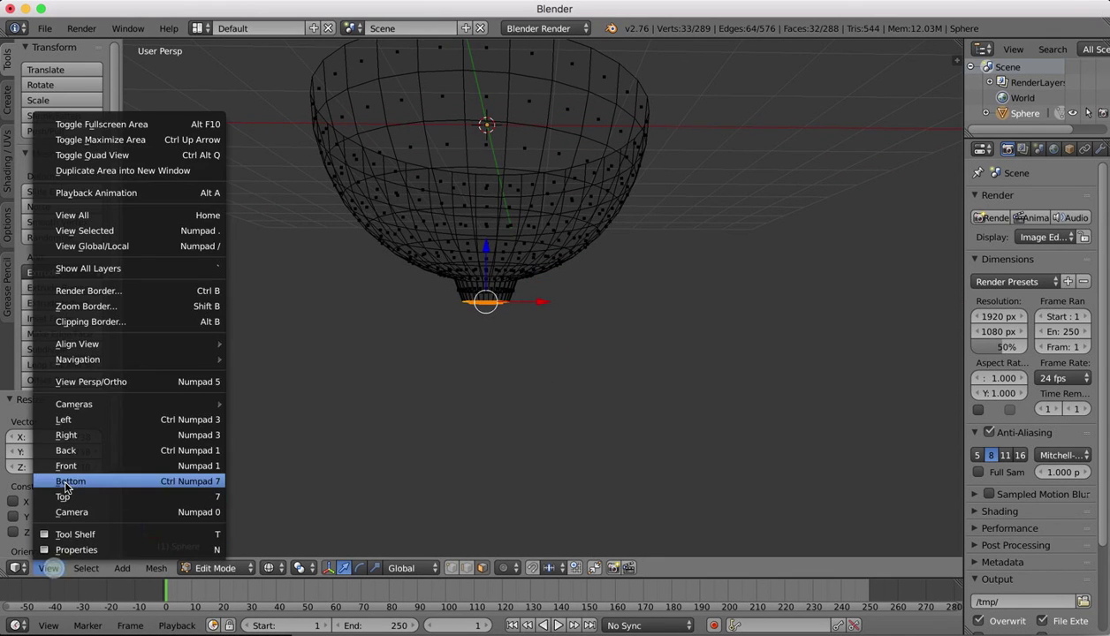
{"action": "left_click", "coordinate": [62, 484]}
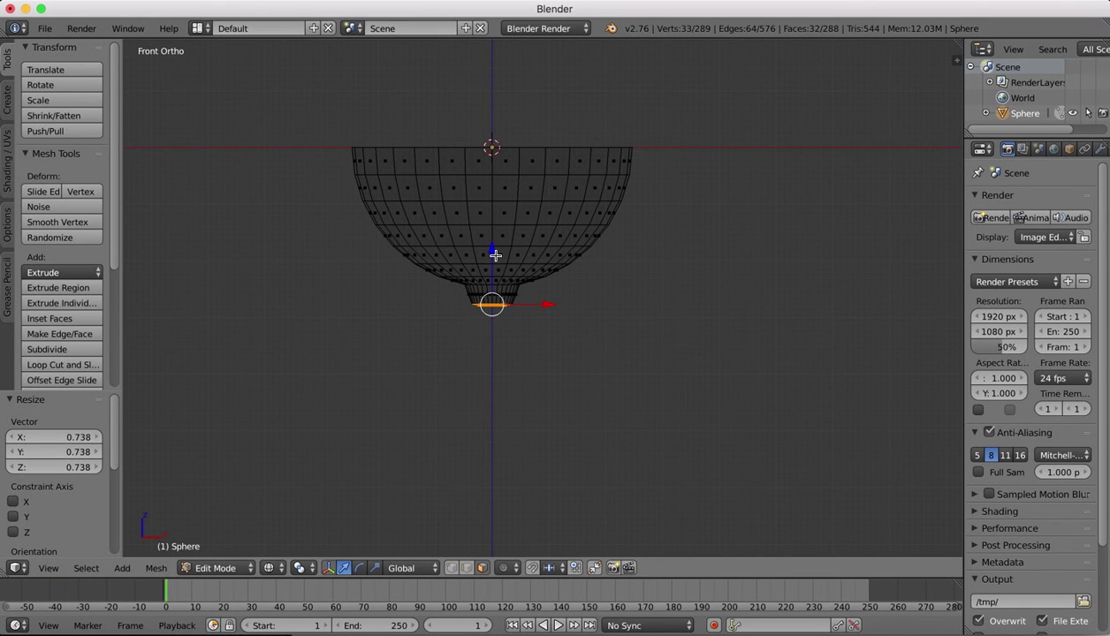
{"action": "left_click_drag", "start_coordinate": [494, 256], "coordinate": [492, 259]}
{"action": "key", "text": "e"}
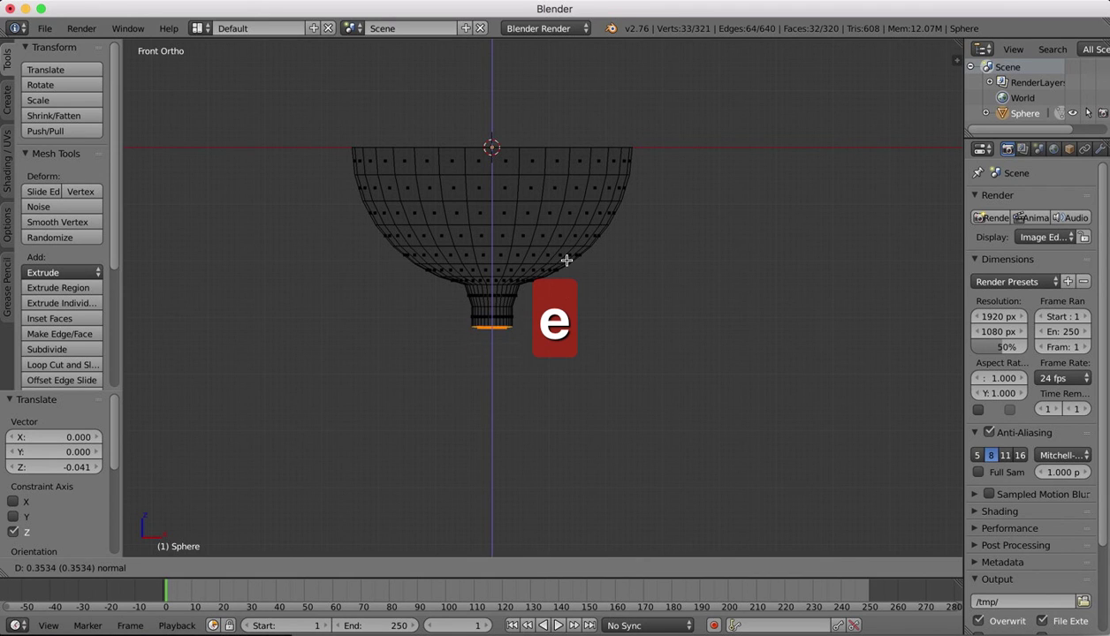
{"action": "left_click", "coordinate": [566, 253]}
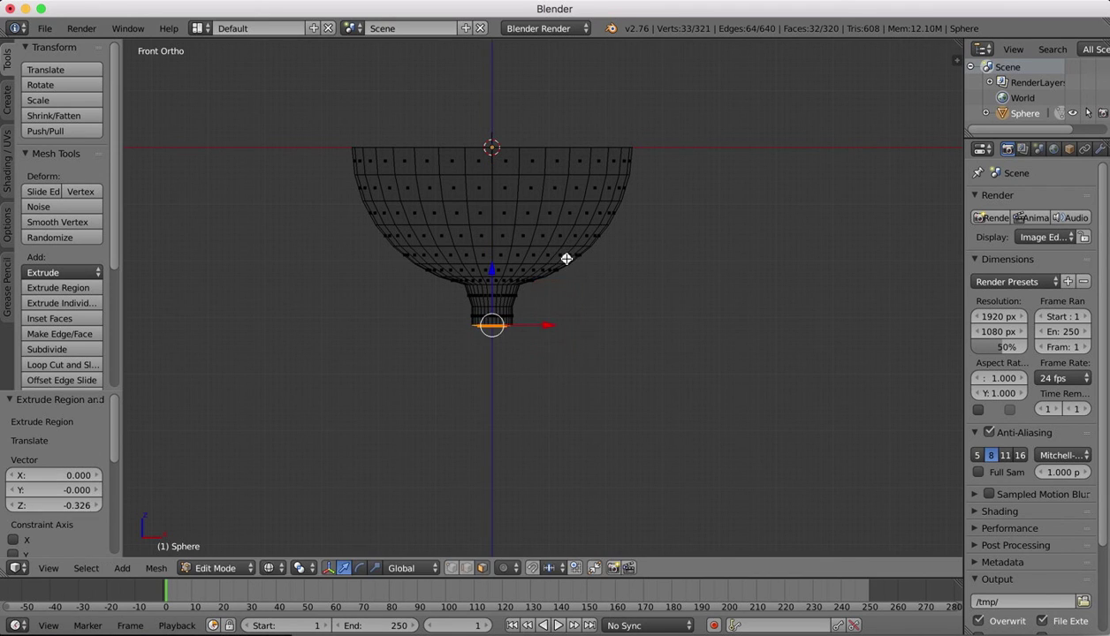
Step: Scale the stem's end faces to about 0.582 and extrude them about 3.547 downward to form the long, thin stem
{"action": "key", "text": "s"}
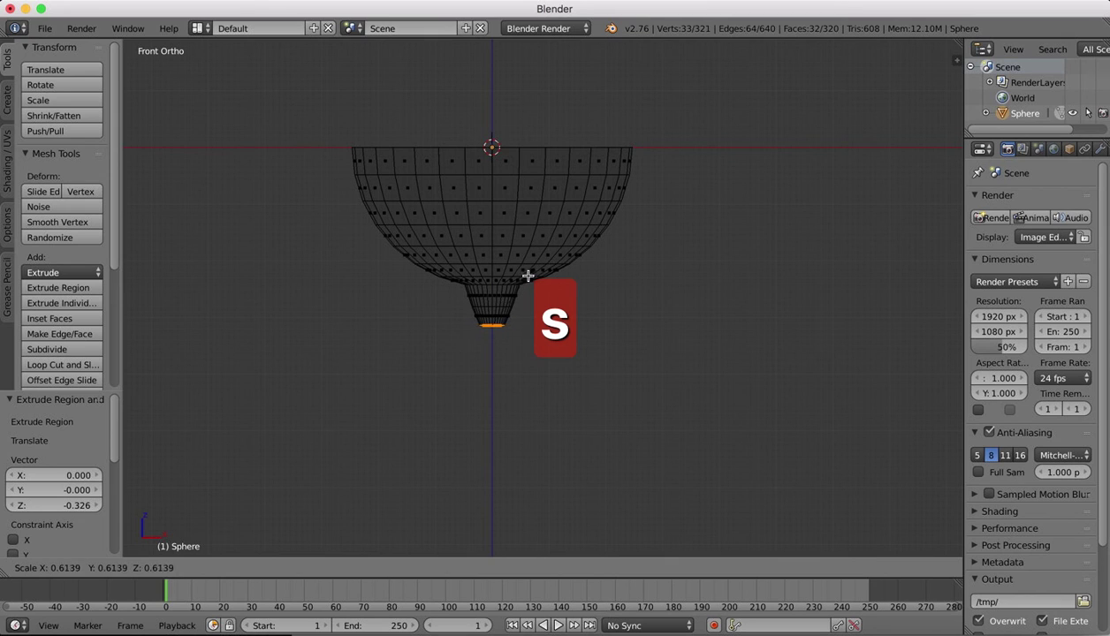
{"action": "left_click", "coordinate": [525, 278]}
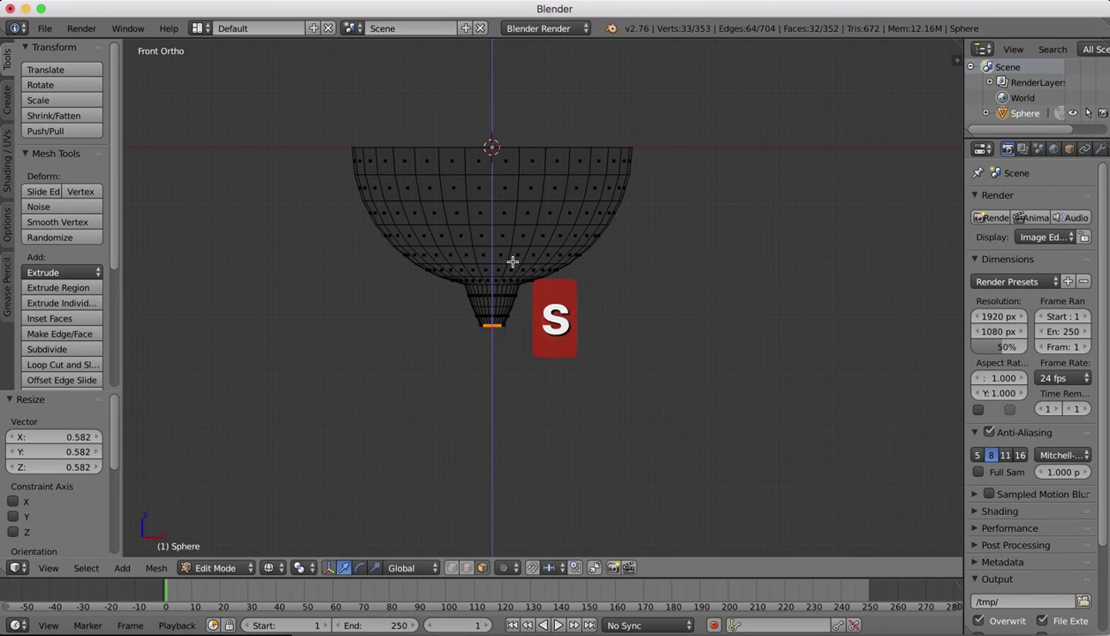
{"action": "key", "text": "e"}
{"action": "left_click", "coordinate": [518, 464]}
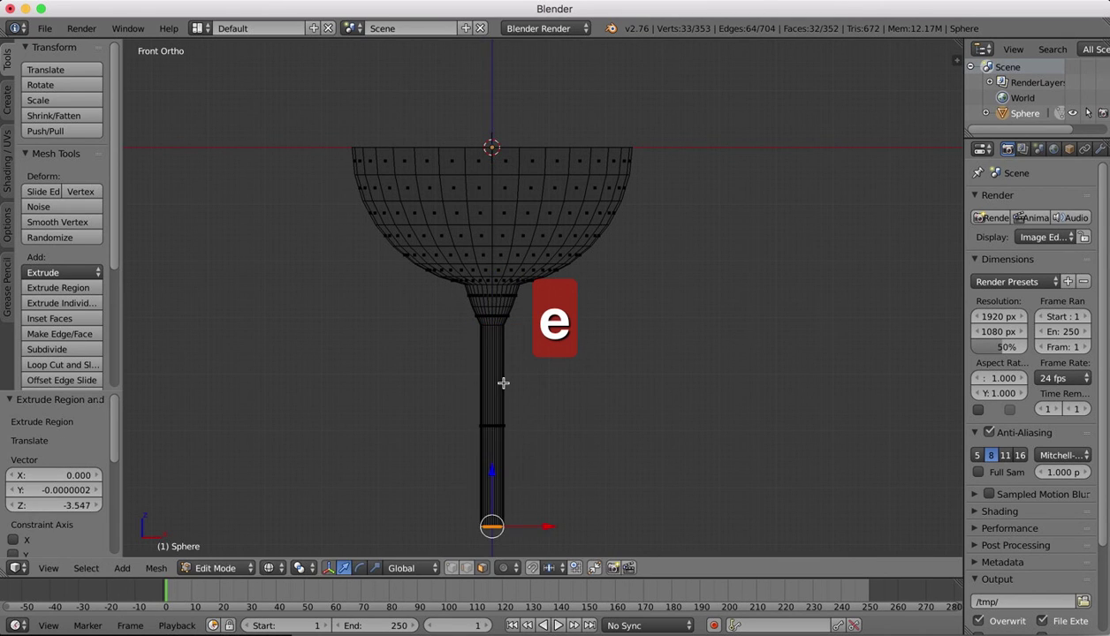
Step: Extrude the stem's bottom faces about 0.163 downward and scale them by about 3.528 to start a flared foot
{"action": "scroll", "coordinate": [503, 381], "scroll_direction": "down", "scroll_amount": 6, "text": "ctrl"}
{"action": "key", "text": "e"}
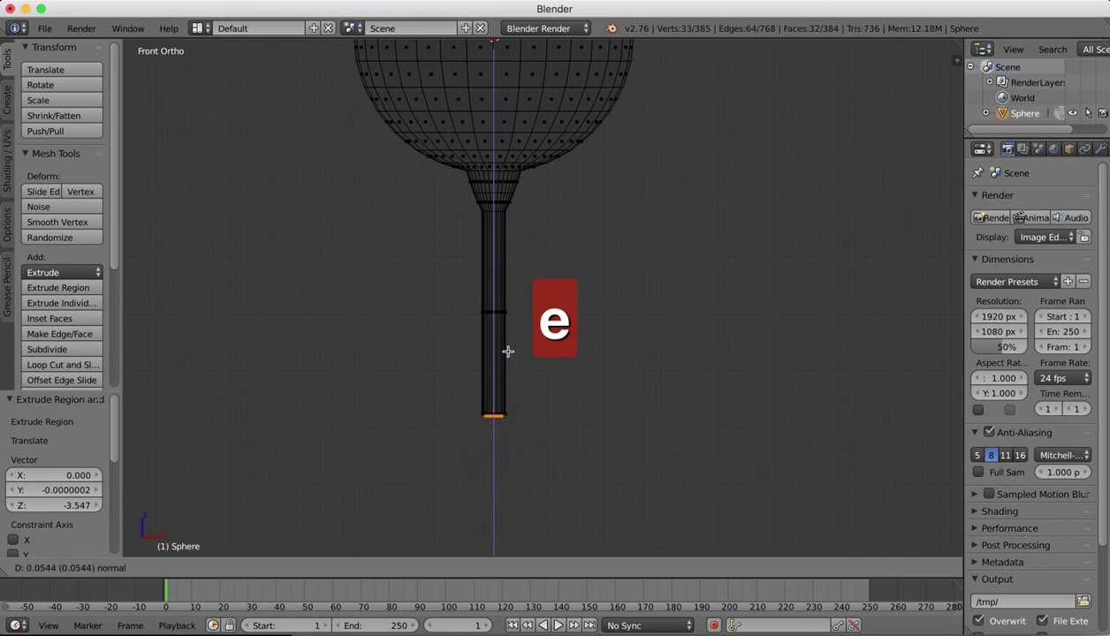
{"action": "left_click", "coordinate": [506, 356]}
{"action": "key", "text": "s"}
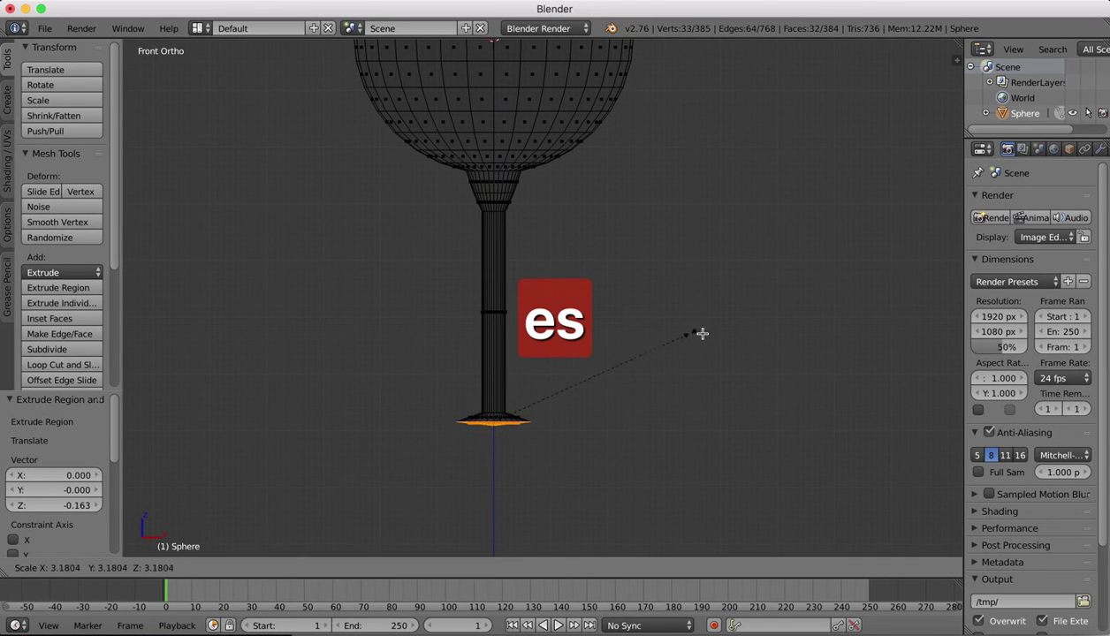
{"action": "left_click", "coordinate": [712, 331]}
Step: Extrude the foot's bottom faces about 0.122 downward and widen them by a scale of about 1.585
{"action": "key", "text": "e"}
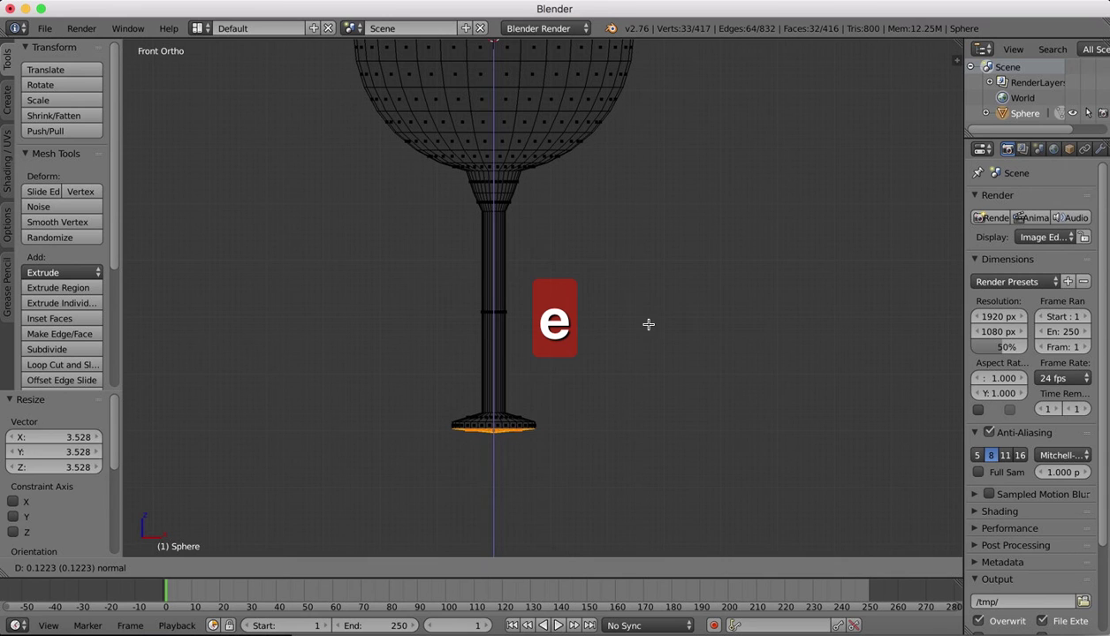
{"action": "left_click", "coordinate": [649, 319]}
{"action": "key", "text": "s"}
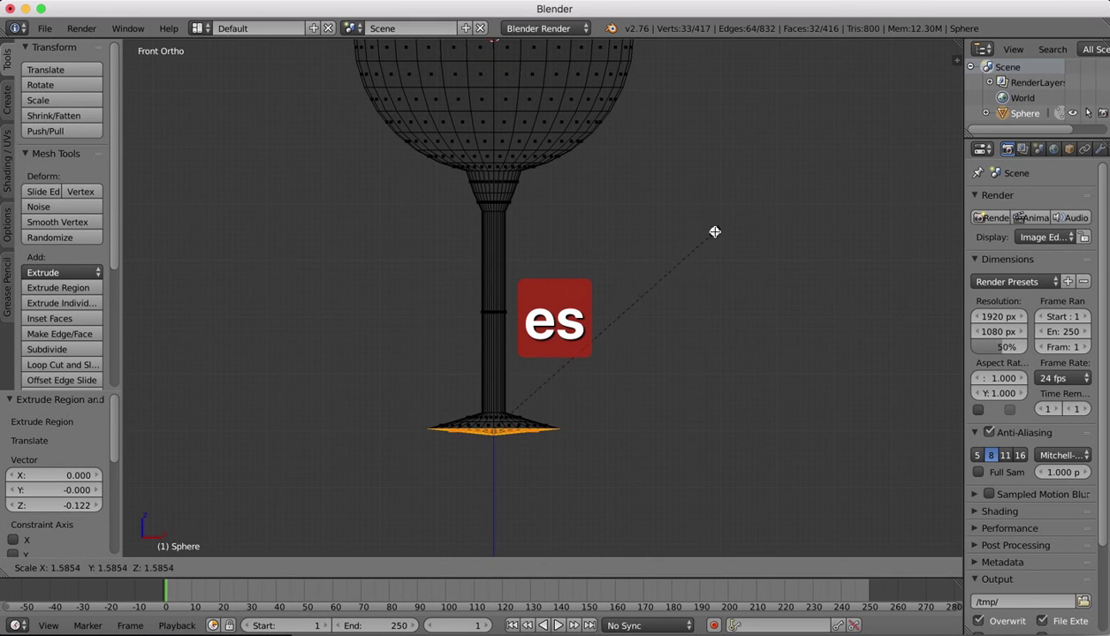
{"action": "left_click", "coordinate": [709, 231]}
Step: Extrude the foot's bottom faces a further 0.299 or so downward and scale them by about 1.974 to form a wide base
{"action": "key", "text": "e"}
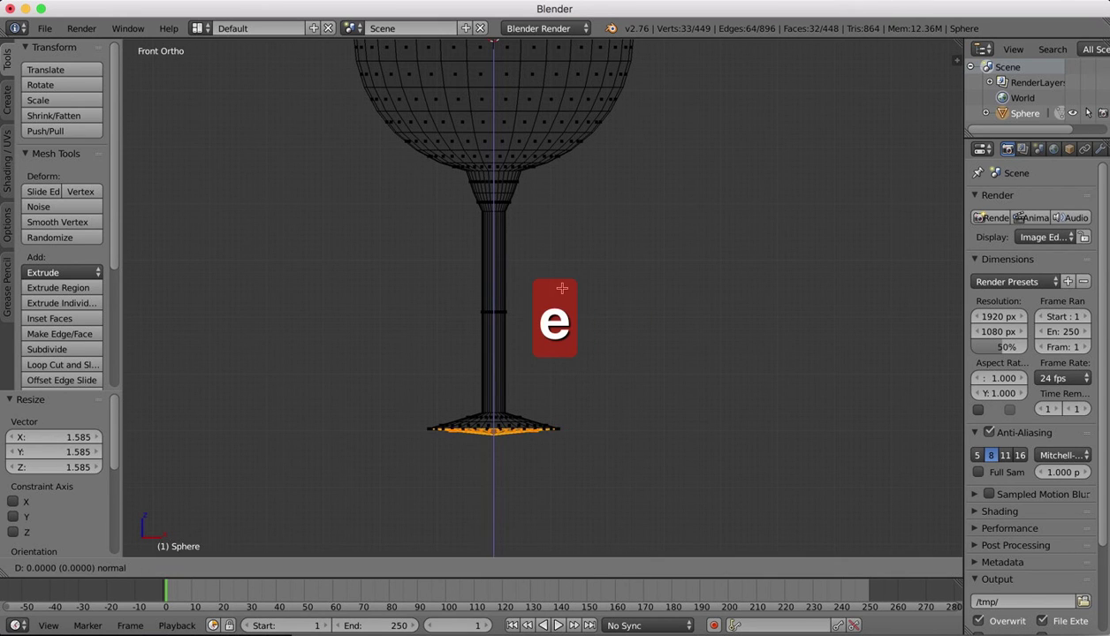
{"action": "left_click", "coordinate": [561, 306]}
{"action": "key", "text": "s"}
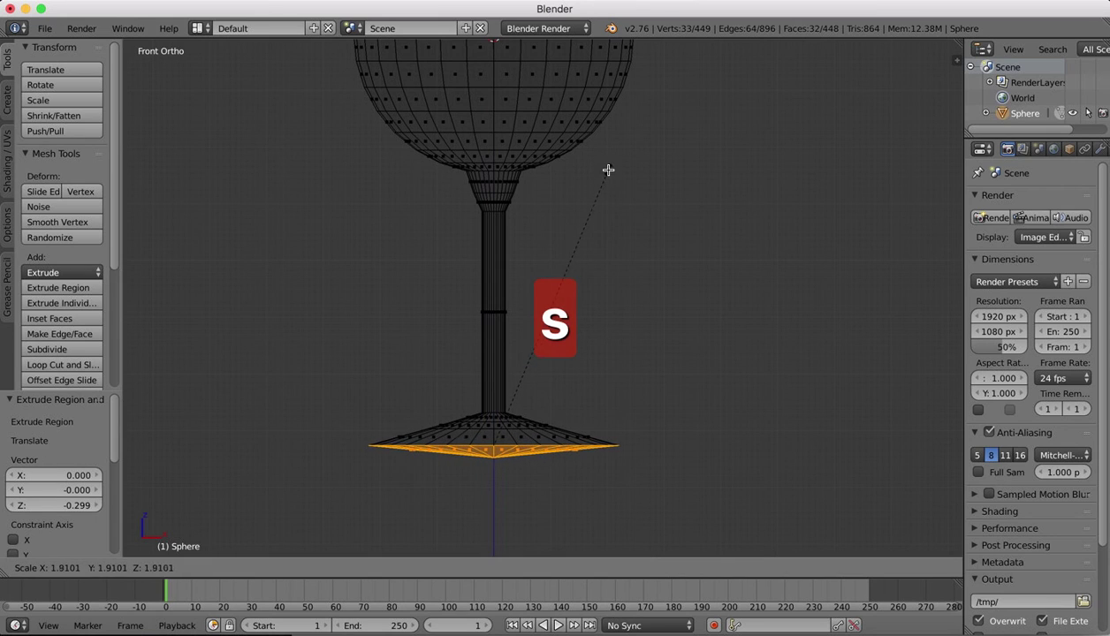
{"action": "left_click", "coordinate": [611, 160]}
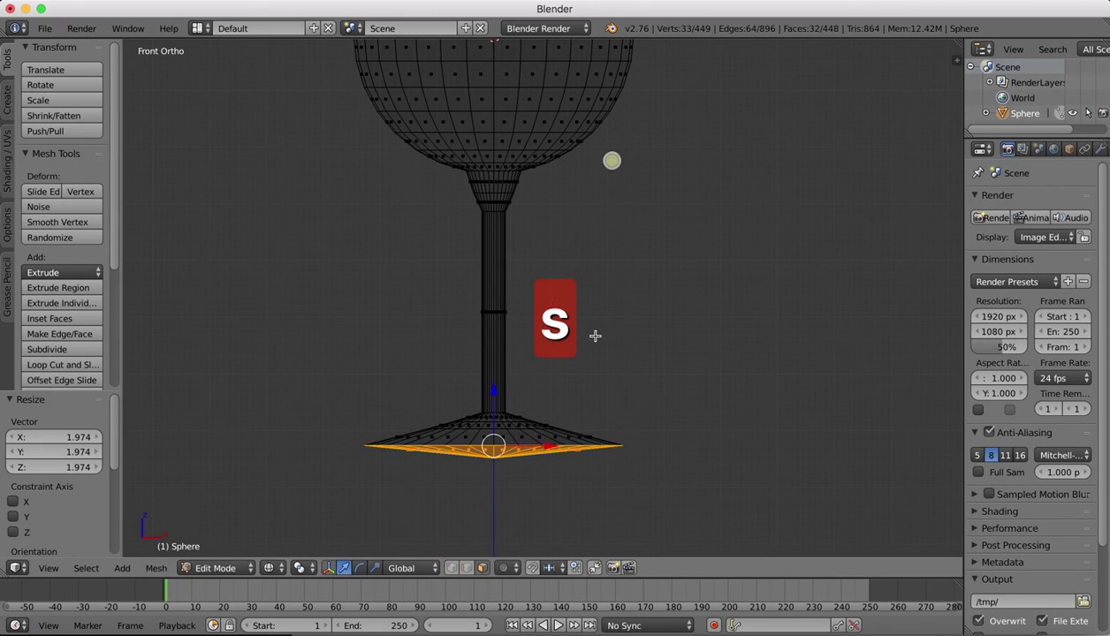
Step: In vertex select mode, pick the centre vertex under the base, raise it about 0.299 along Z in front view, and return to Object Mode
{"action": "mouse_move", "coordinate": [594, 334]}
{"action": "middle_mouse_down"}
{"action": "mouse_move", "coordinate": [607, 406]}
{"action": "mouse_move", "coordinate": [607, 339]}
{"action": "middle_mouse_up"}
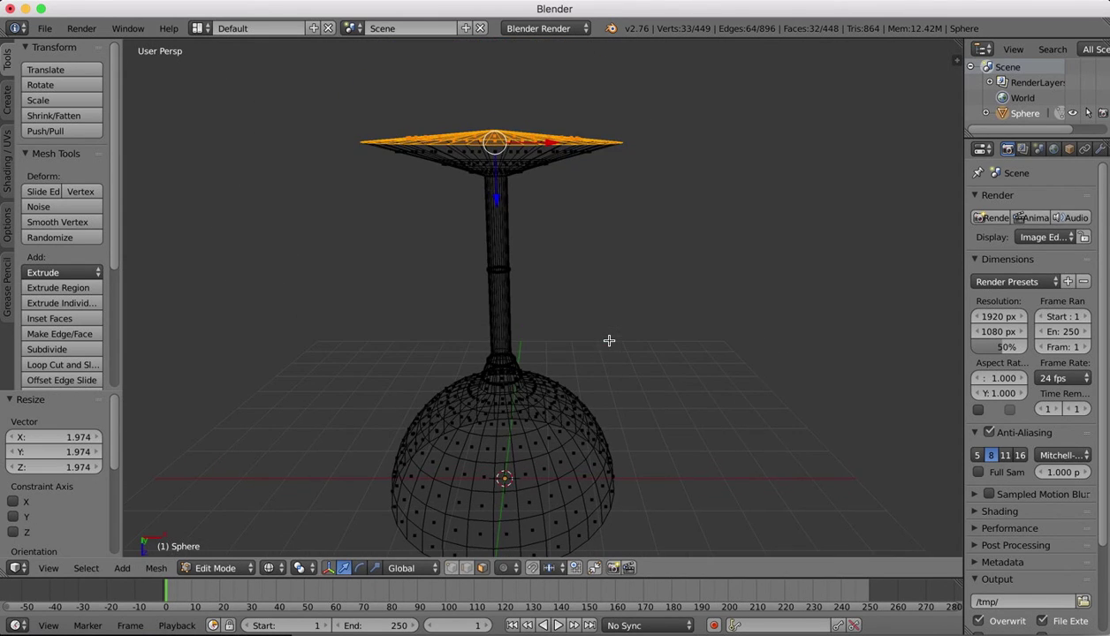
{"action": "left_click", "coordinate": [45, 569]}
{"action": "left_click", "coordinate": [42, 571]}
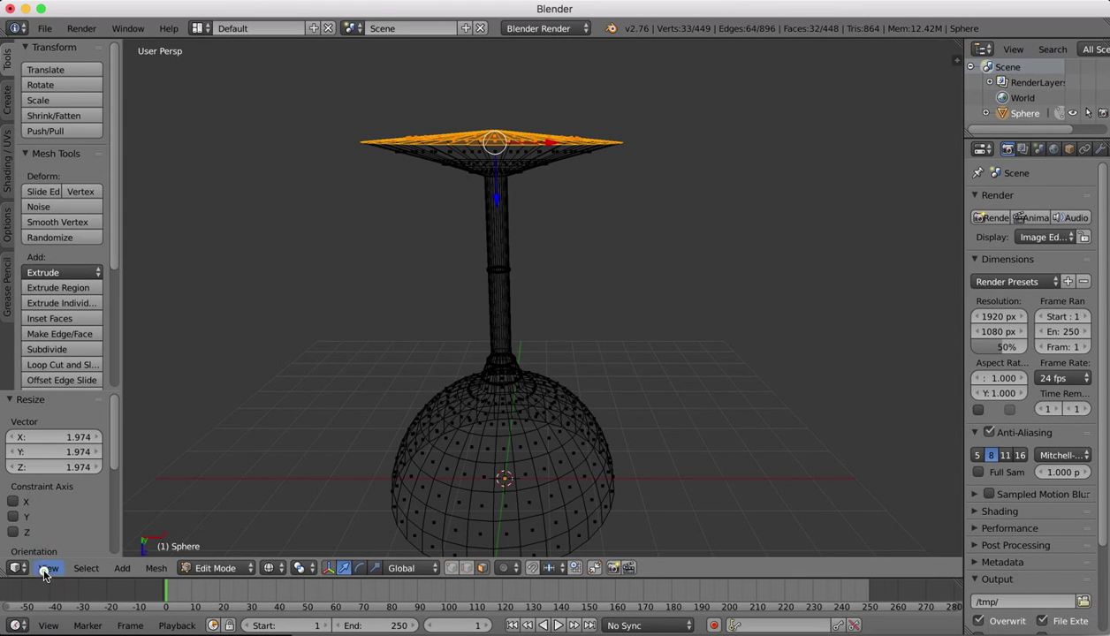
{"action": "left_click", "coordinate": [449, 568]}
{"action": "right_click", "coordinate": [489, 121]}
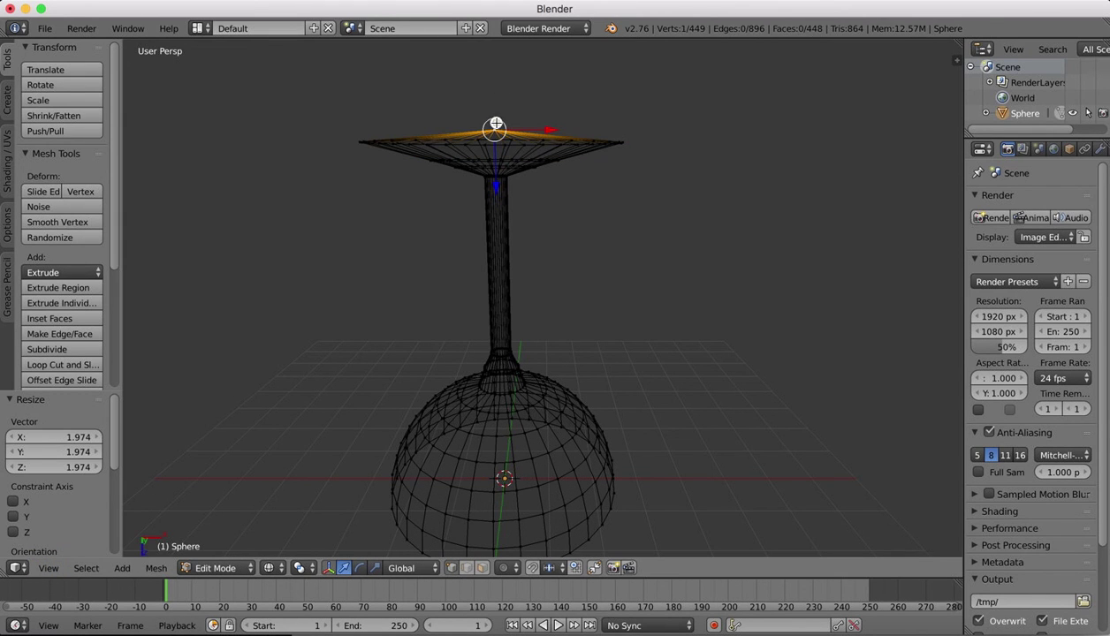
{"action": "left_click", "coordinate": [50, 572]}
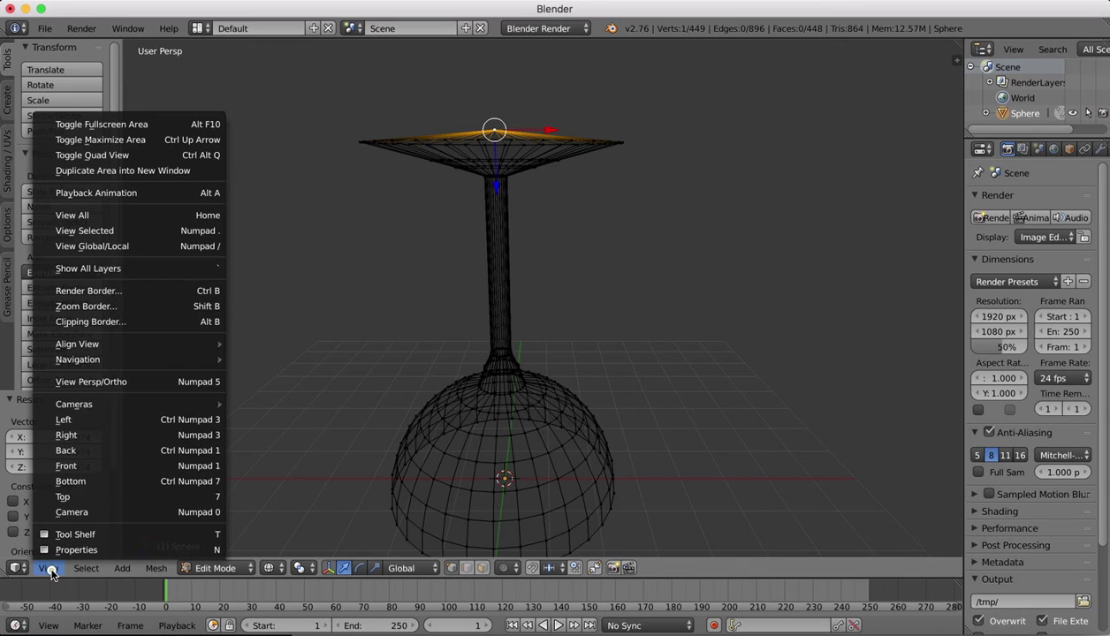
{"action": "left_click", "coordinate": [71, 458]}
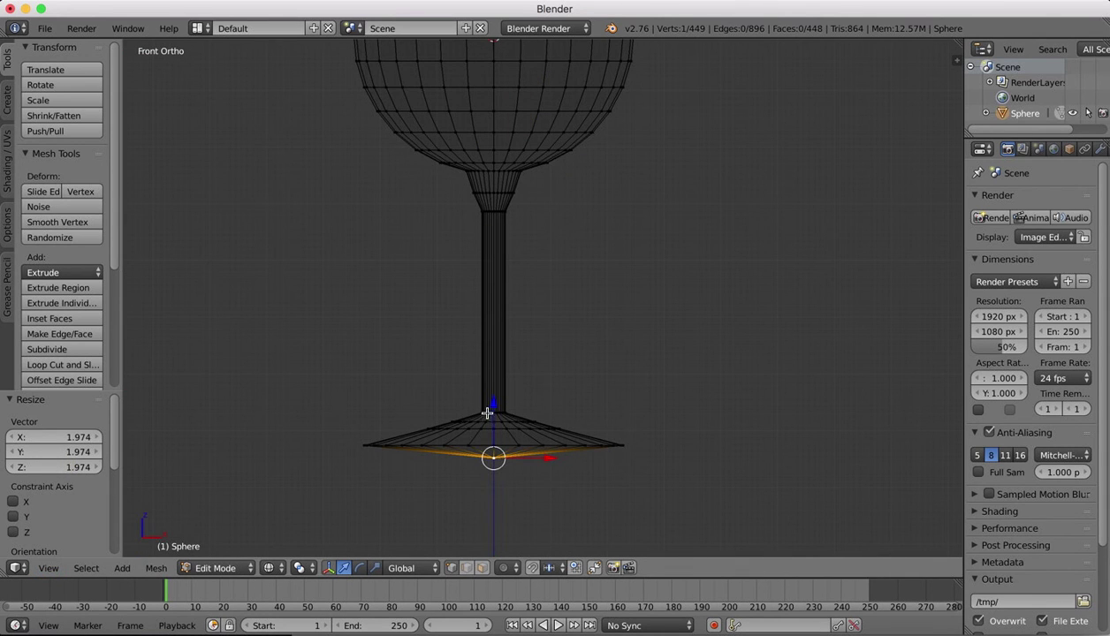
{"action": "left_click_drag", "start_coordinate": [494, 407], "coordinate": [494, 389]}
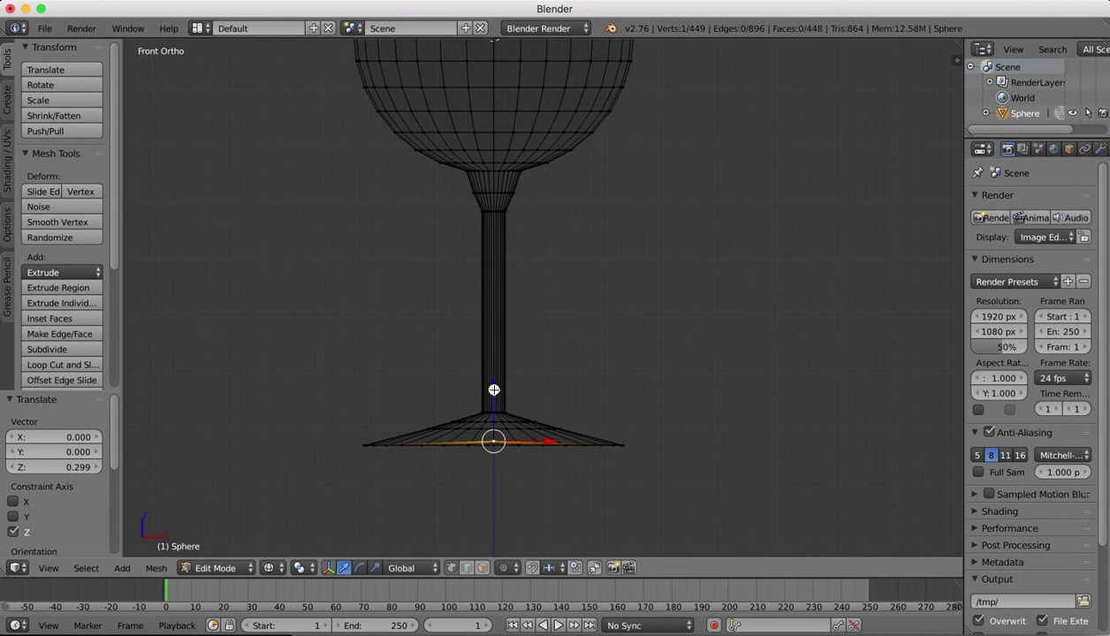
{"action": "left_click", "coordinate": [220, 568]}
{"action": "left_click", "coordinate": [221, 549]}
Step: Examine the wireframe goblet's bowl, stem and base from several angles
{"action": "scroll", "coordinate": [659, 252], "scroll_direction": "down", "scroll_amount": 1}
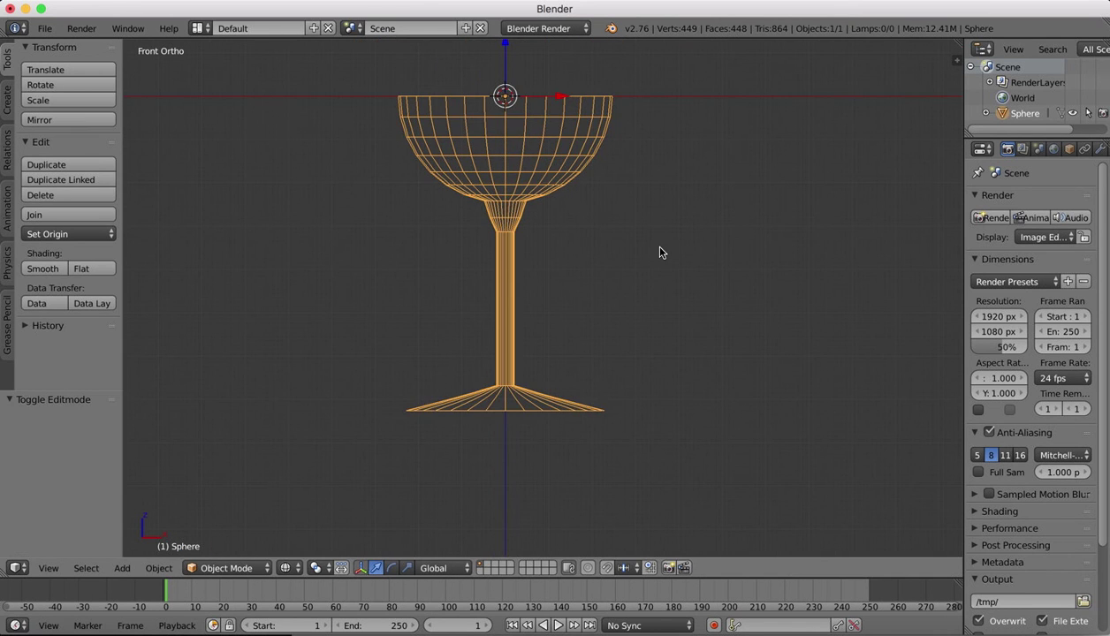
{"action": "scroll", "coordinate": [683, 163], "scroll_direction": "up", "scroll_amount": 3, "text": "shift"}
{"action": "scroll", "coordinate": [683, 164], "scroll_direction": "right", "scroll_amount": 8}
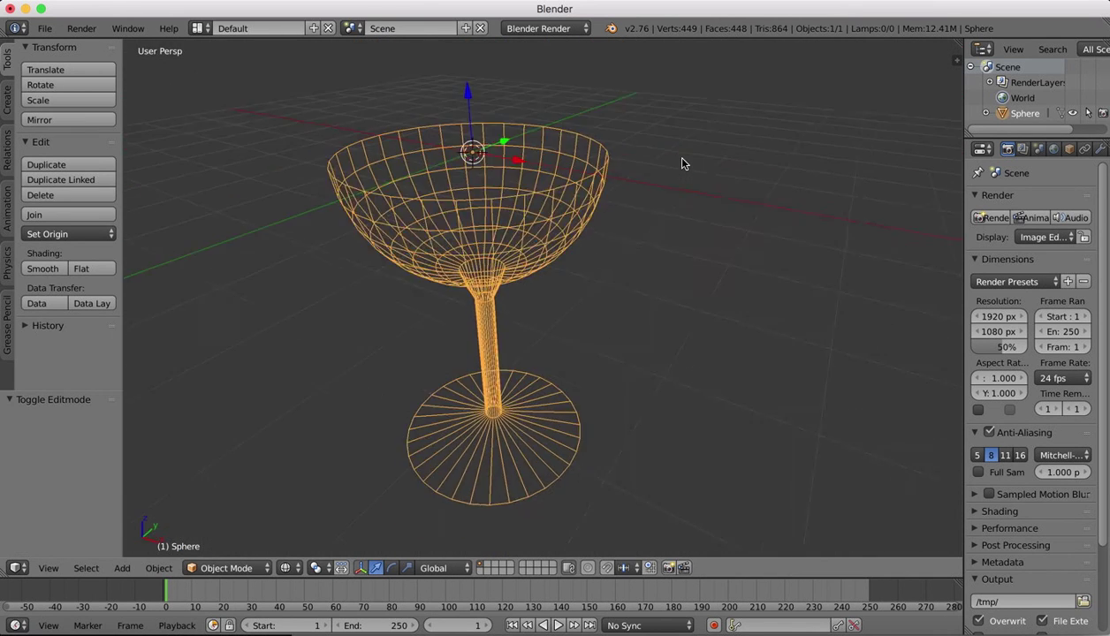
{"action": "scroll", "coordinate": [681, 163], "scroll_direction": "up", "scroll_amount": 5}
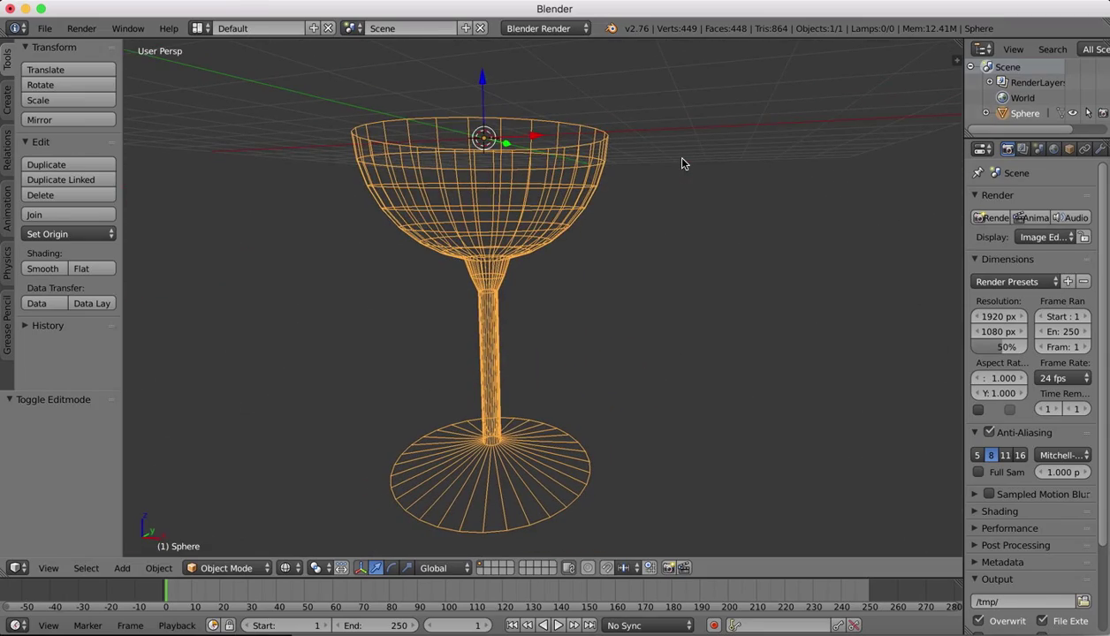
{"action": "scroll", "coordinate": [730, 264], "scroll_direction": "left", "scroll_amount": 6}
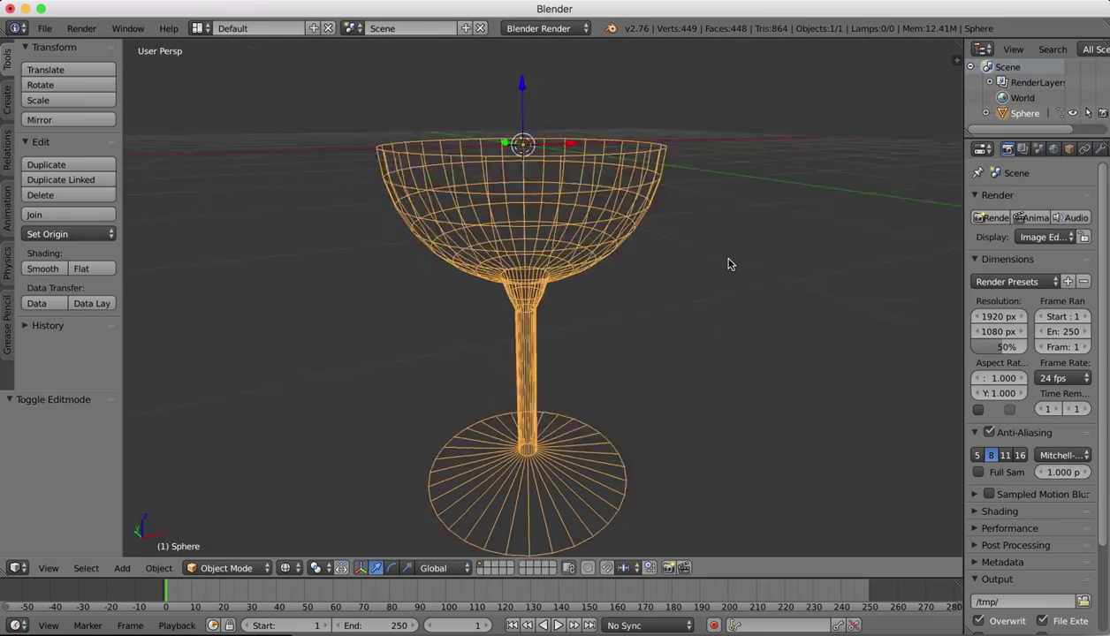
{"action": "scroll", "coordinate": [730, 264], "scroll_direction": "down", "scroll_amount": 10}
{"action": "scroll", "coordinate": [729, 264], "scroll_direction": "up", "scroll_amount": 5}
{"action": "scroll", "coordinate": [730, 264], "scroll_direction": "up", "scroll_amount": 8}
{"action": "scroll", "coordinate": [730, 264], "scroll_direction": "left", "scroll_amount": 3}
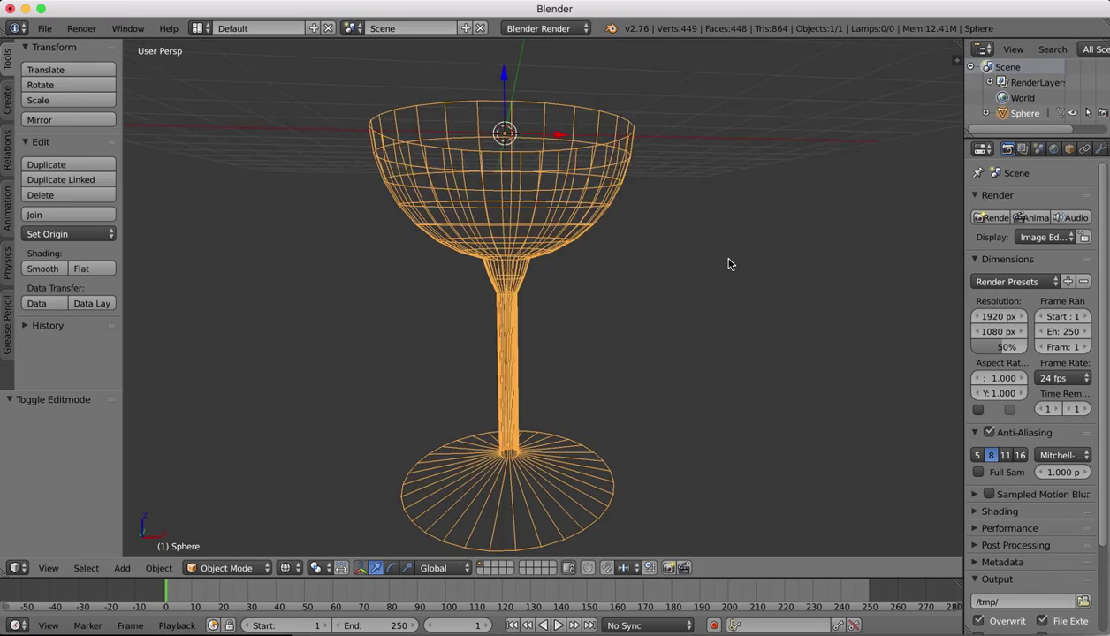
{"action": "scroll", "coordinate": [730, 264], "scroll_direction": "up", "scroll_amount": 6}
{"action": "scroll", "coordinate": [729, 264], "scroll_direction": "down", "scroll_amount": 2}
{"action": "scroll", "coordinate": [730, 265], "scroll_direction": "down", "scroll_amount": 1}
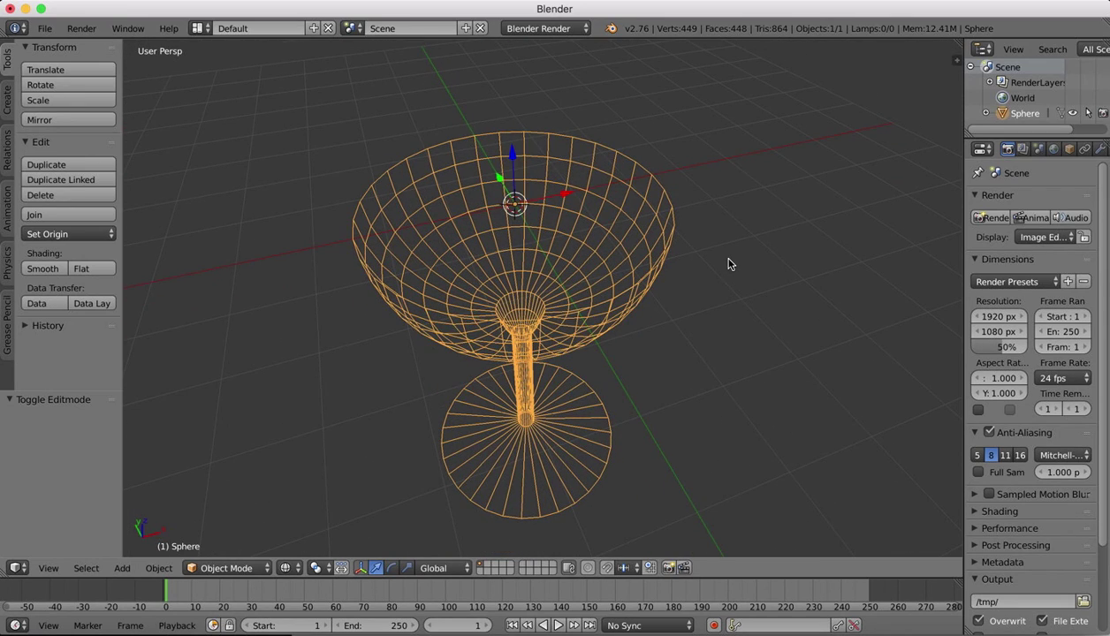
{"action": "scroll", "coordinate": [521, 170], "scroll_direction": "up", "scroll_amount": 4}
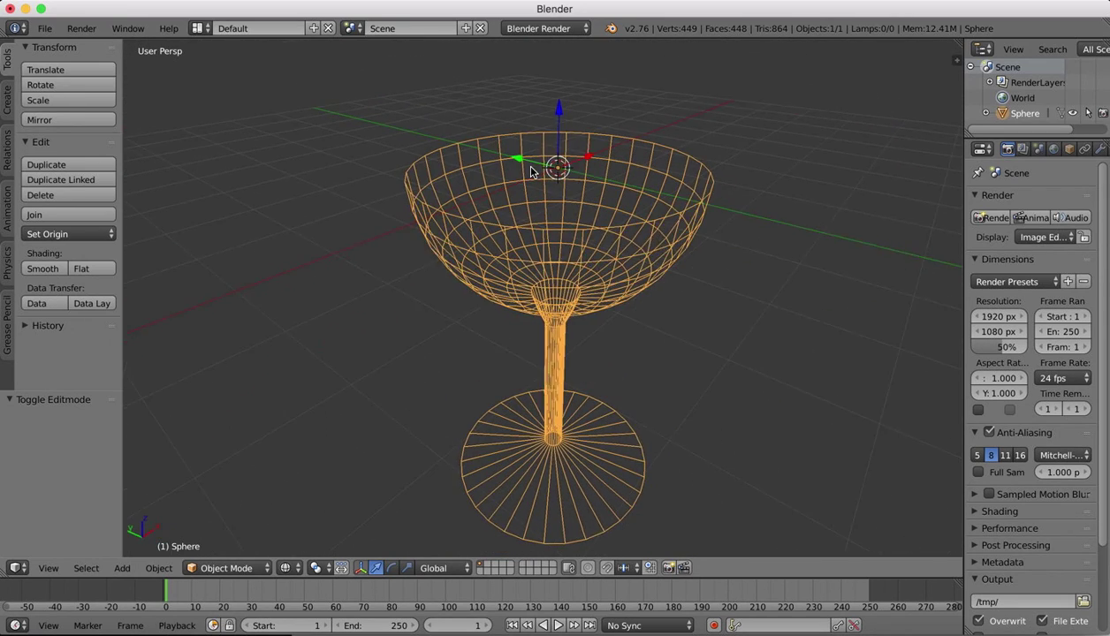
{"action": "scroll", "coordinate": [618, 184], "scroll_direction": "up", "scroll_amount": 2}
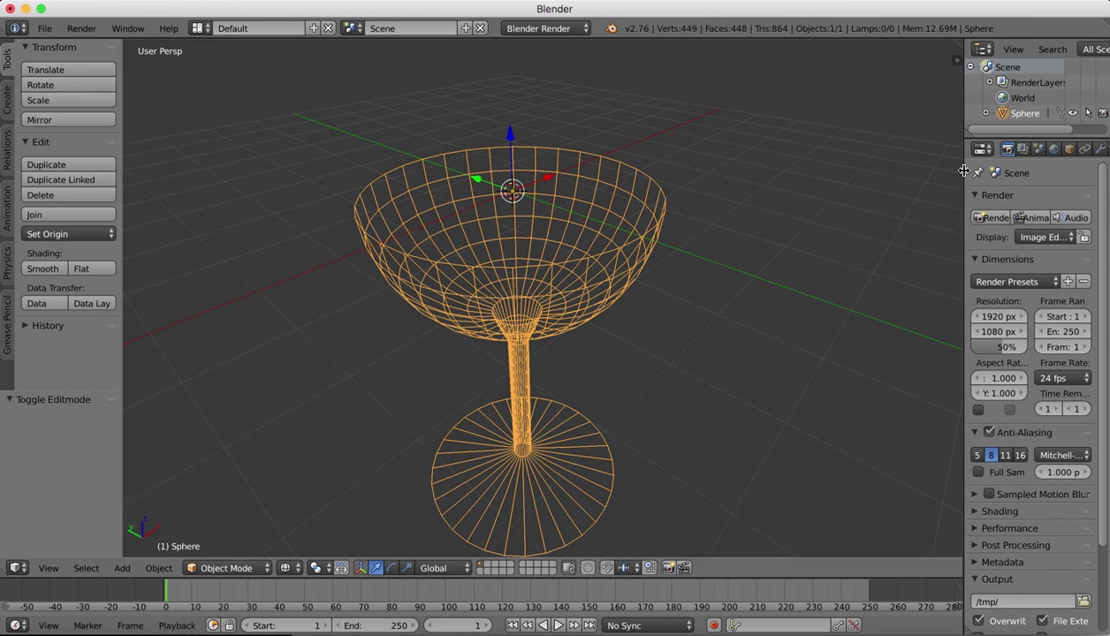
{"action": "left_click_drag", "start_coordinate": [958, 171], "coordinate": [943, 170]}
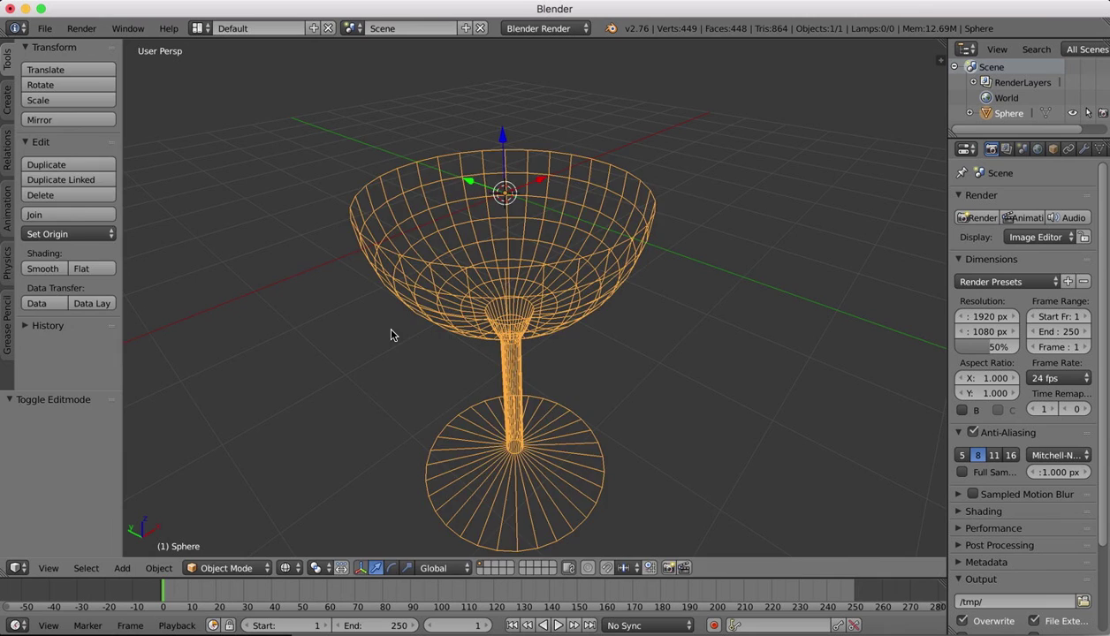
Step: In Edit Mode with edge select, select the bowl's rim edge loop, extrude it and scale it inward to about 0.963 for rim thickness
{"action": "key", "text": "Tab"}
{"action": "left_click", "coordinate": [473, 568]}
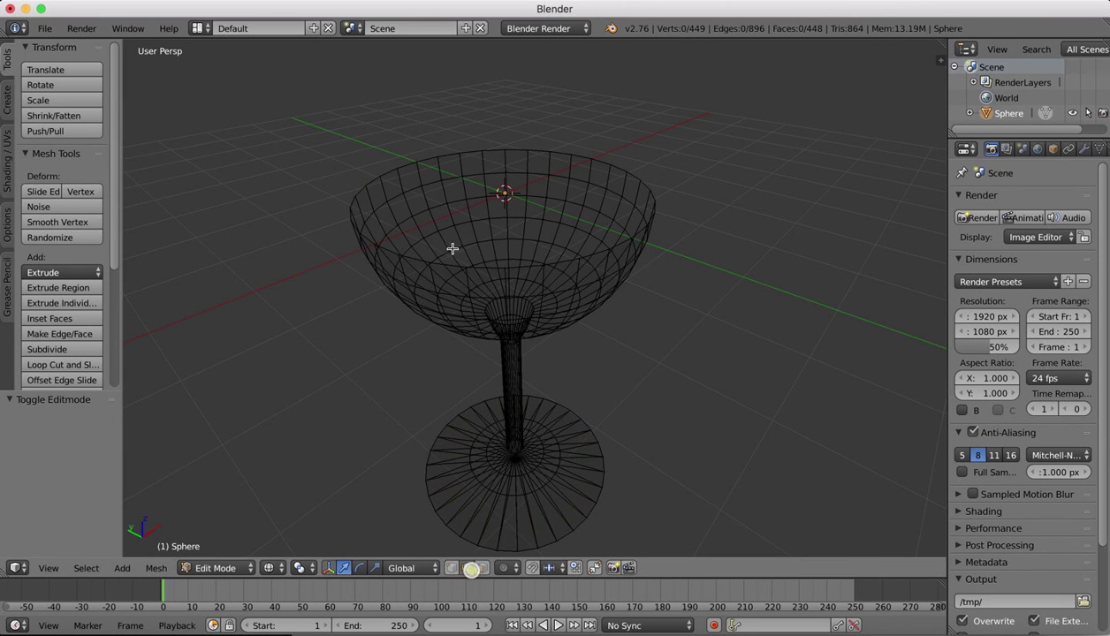
{"action": "right_click", "coordinate": [408, 165]}
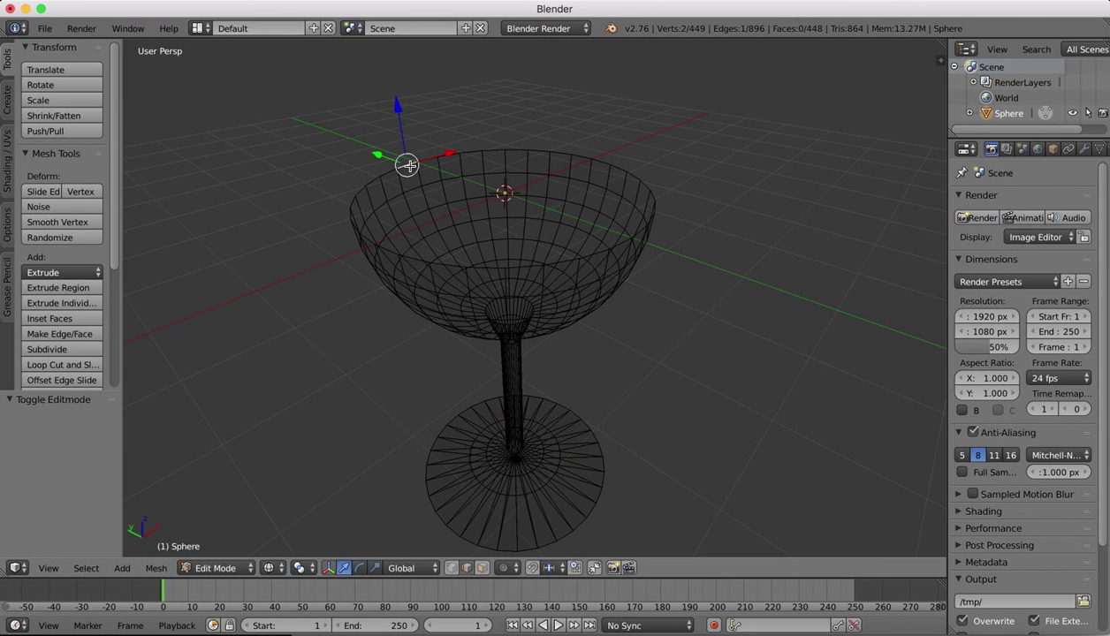
{"action": "right_click", "coordinate": [497, 150], "text": "alt"}
{"action": "key", "text": "e"}
{"action": "key", "text": "s"}
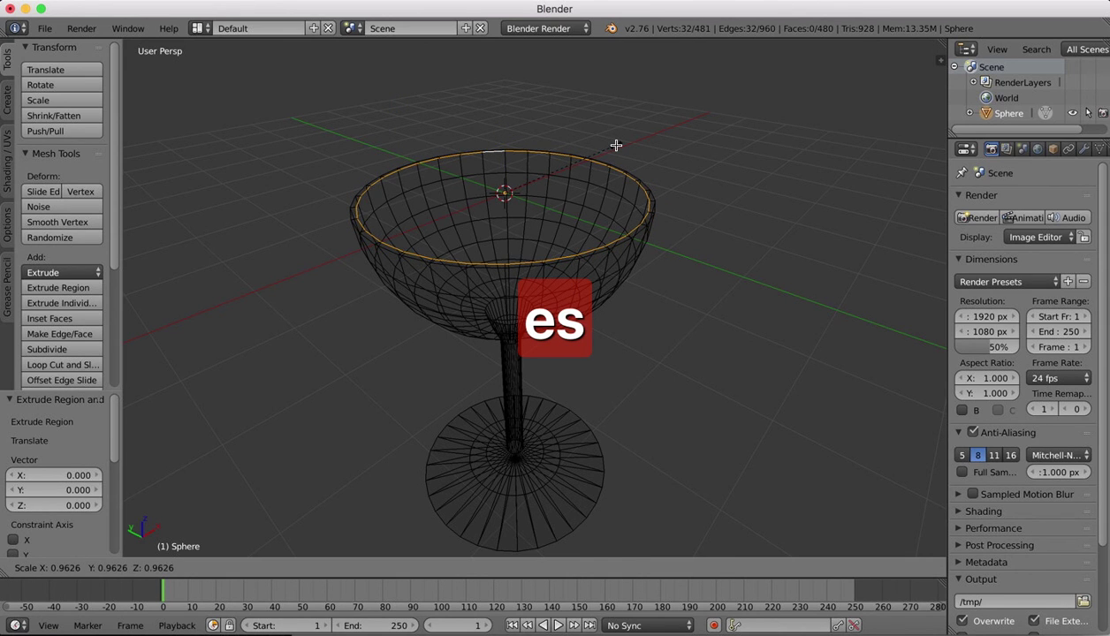
{"action": "left_click", "coordinate": [616, 144]}
Step: In front view, extrude the inner rim edge loop about 0.584 straight down inside the bowl
{"action": "left_click", "coordinate": [48, 568]}
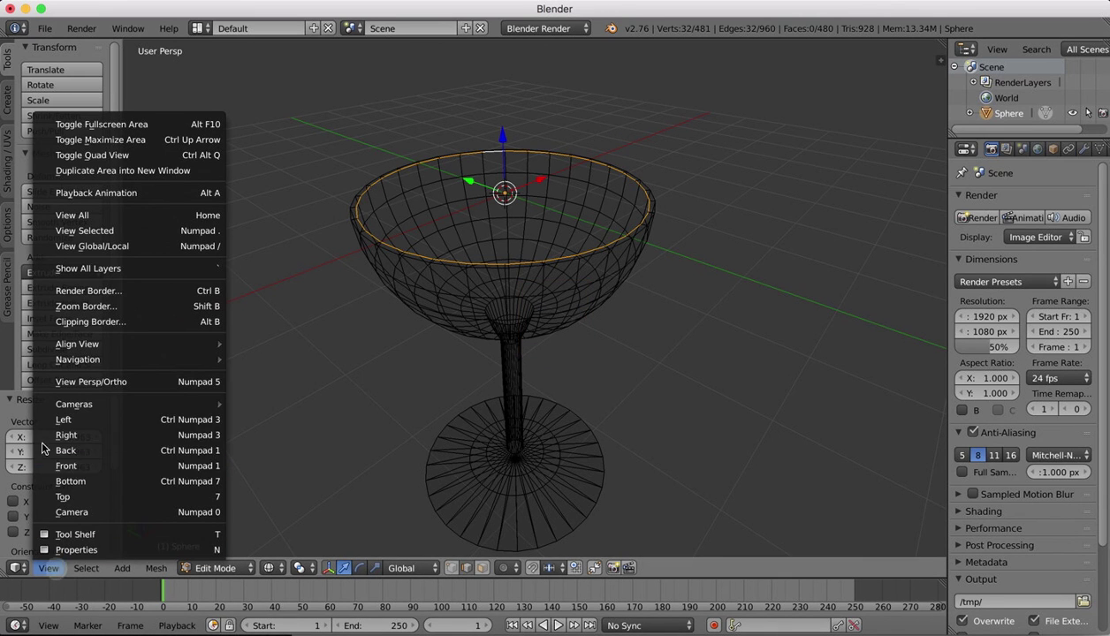
{"action": "left_click", "coordinate": [64, 466]}
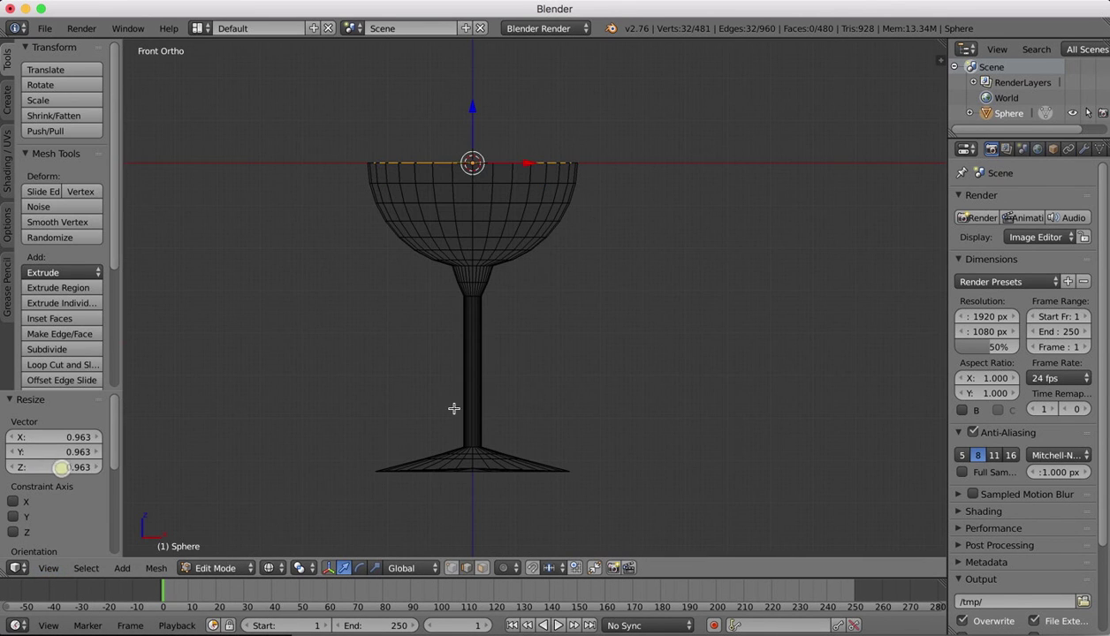
{"action": "scroll", "coordinate": [485, 115], "scroll_direction": "up", "scroll_amount": 6}
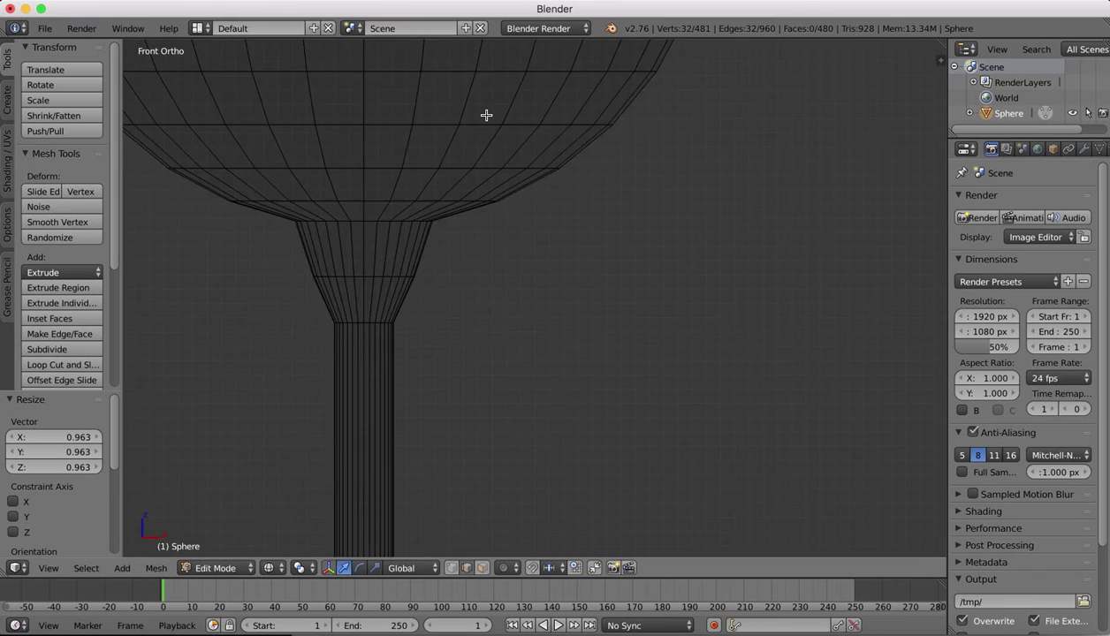
{"action": "scroll", "coordinate": [486, 115], "scroll_direction": "up", "scroll_amount": 6, "text": "shift"}
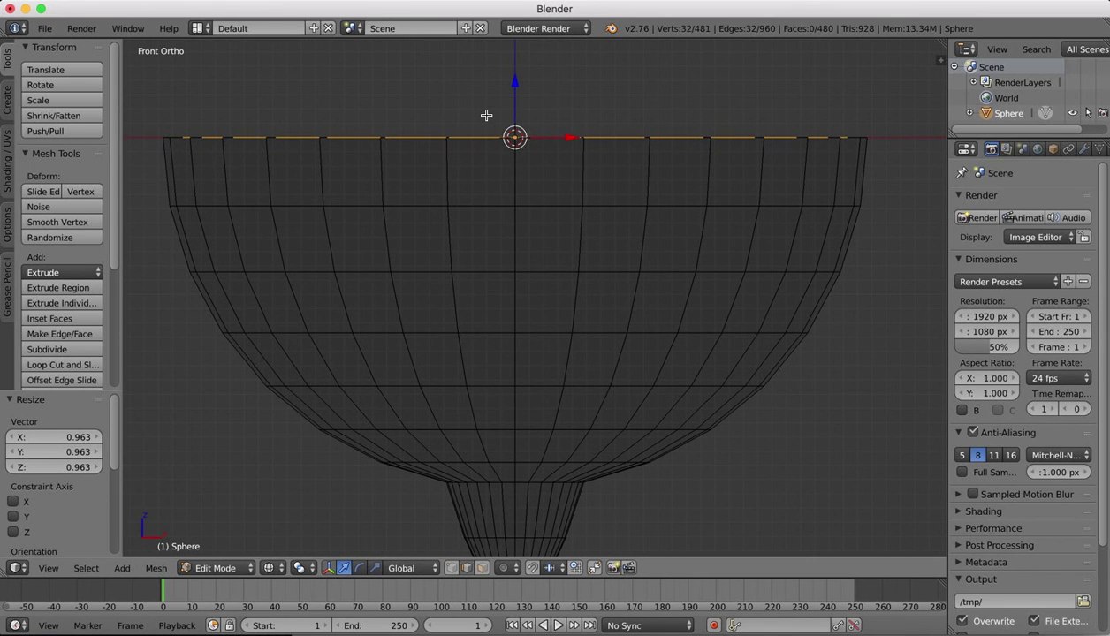
{"action": "key", "text": "e"}
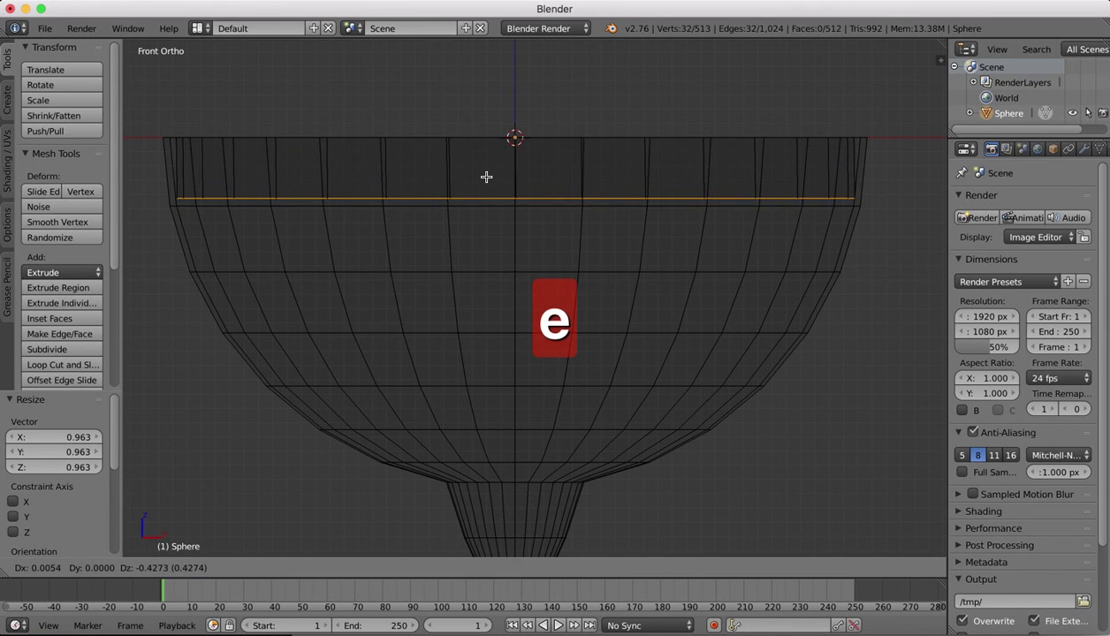
{"action": "right_click", "coordinate": [485, 176]}
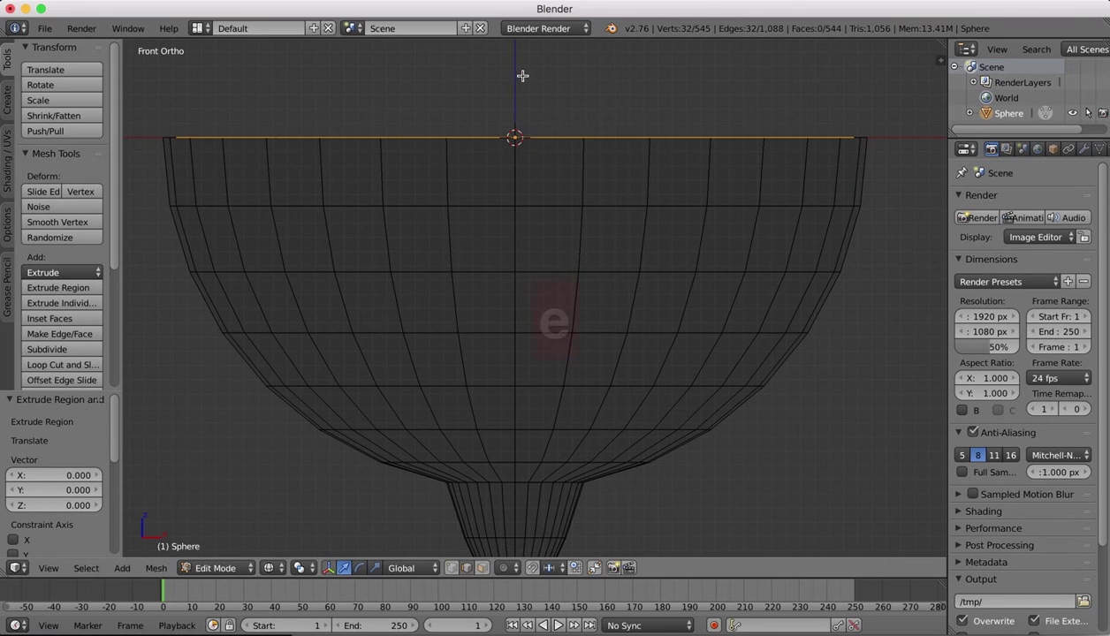
{"action": "key", "text": "e"}
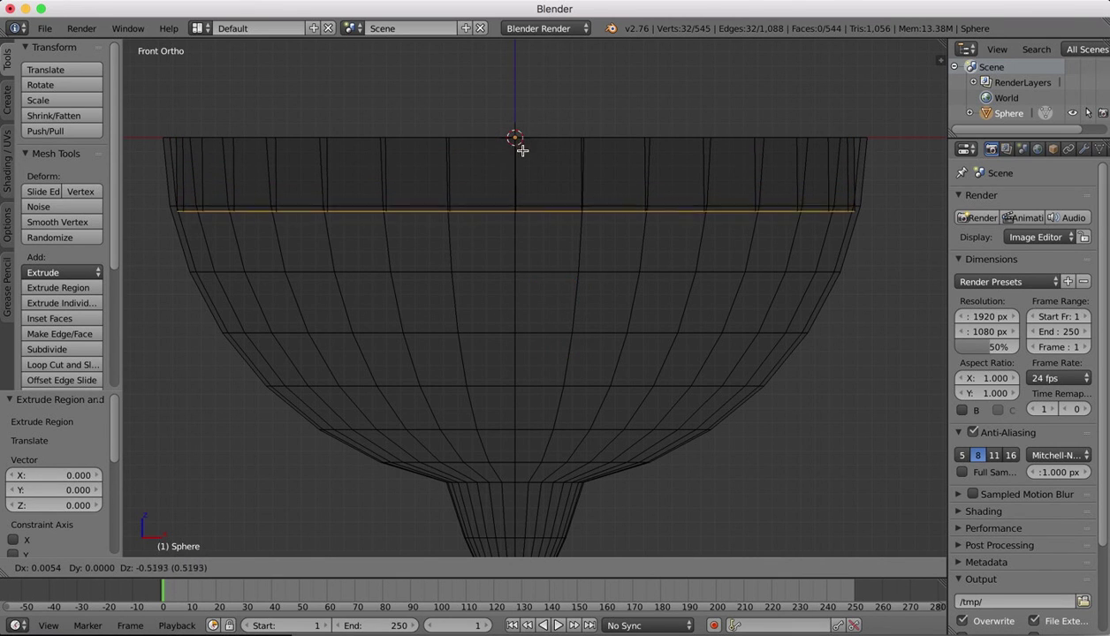
{"action": "left_click", "coordinate": [523, 160]}
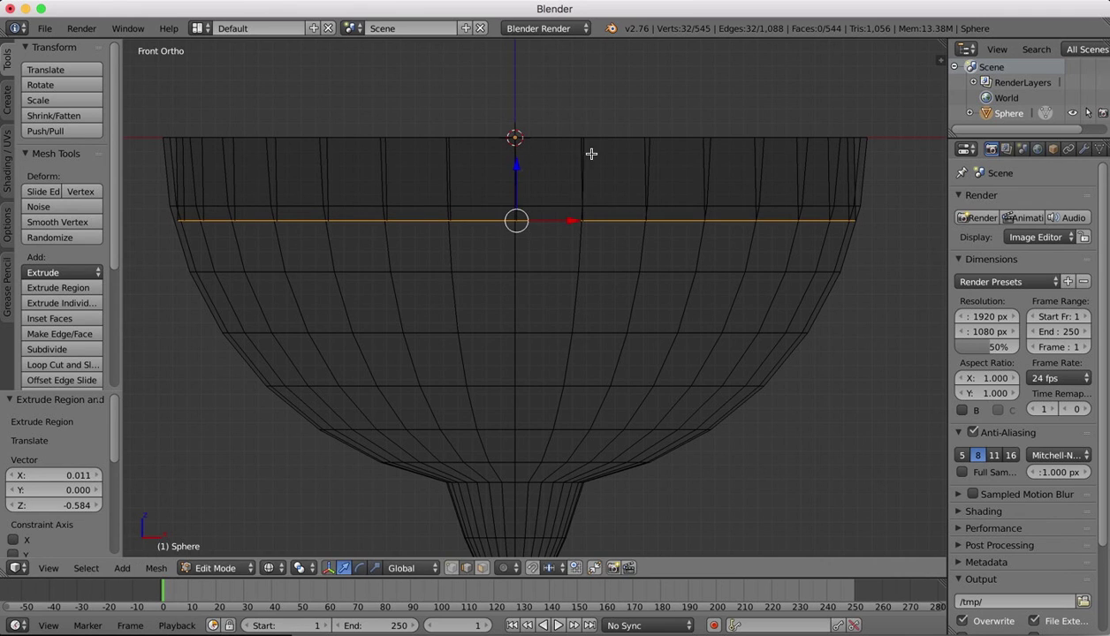
Step: Try extruding the lowered inner loop in place and scaling it inward to about 0.978
{"action": "key", "text": "e"}
{"action": "right_click", "coordinate": [645, 152]}
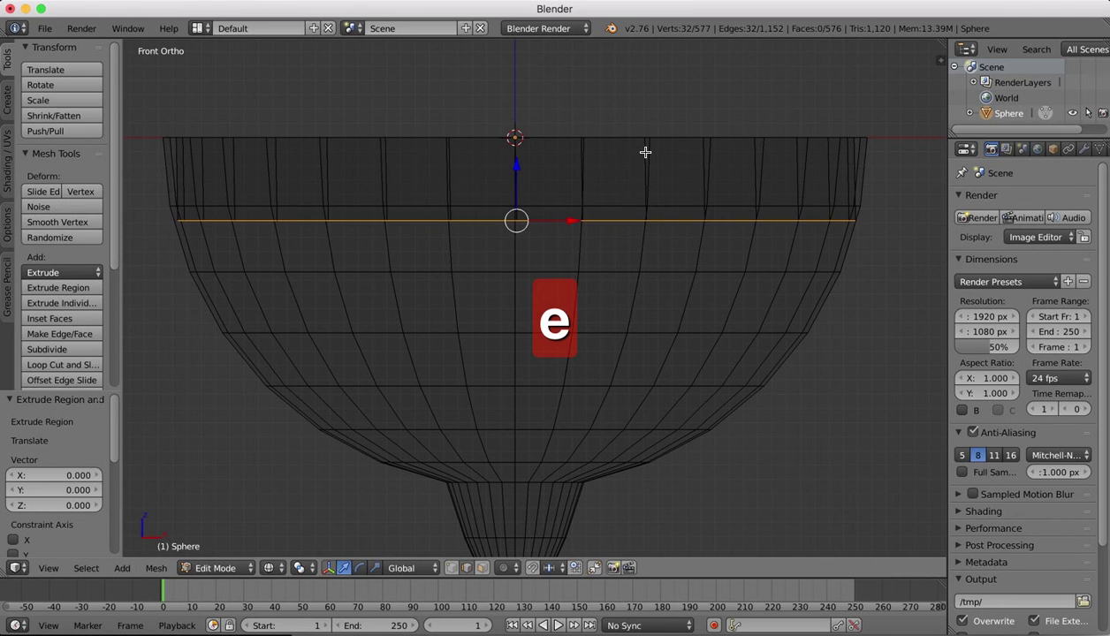
{"action": "key", "text": "s"}
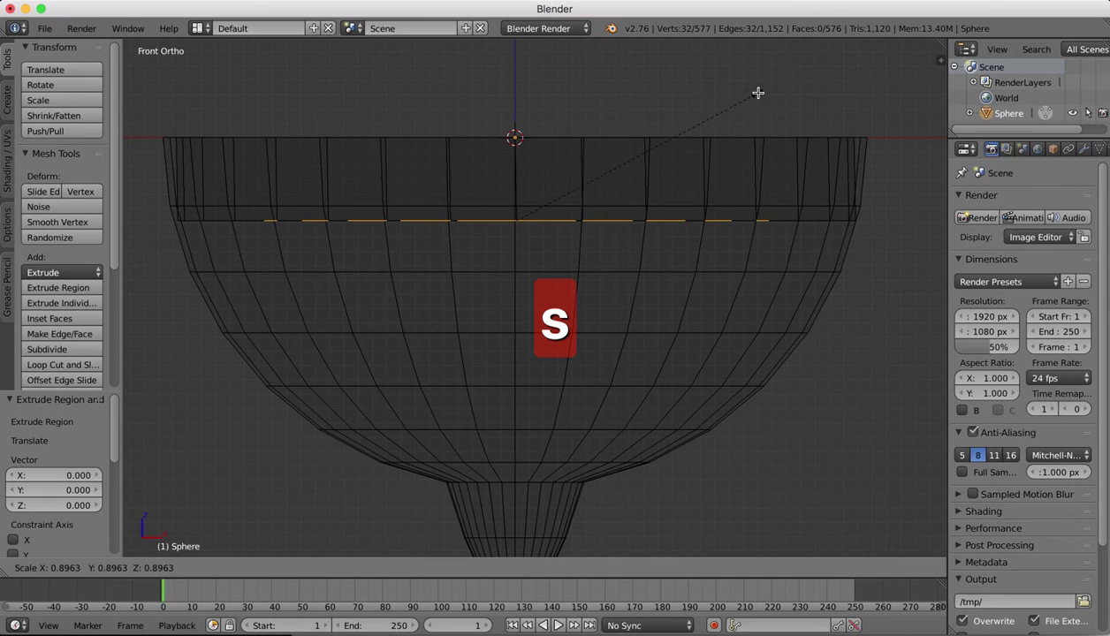
{"action": "left_click", "coordinate": [775, 75]}
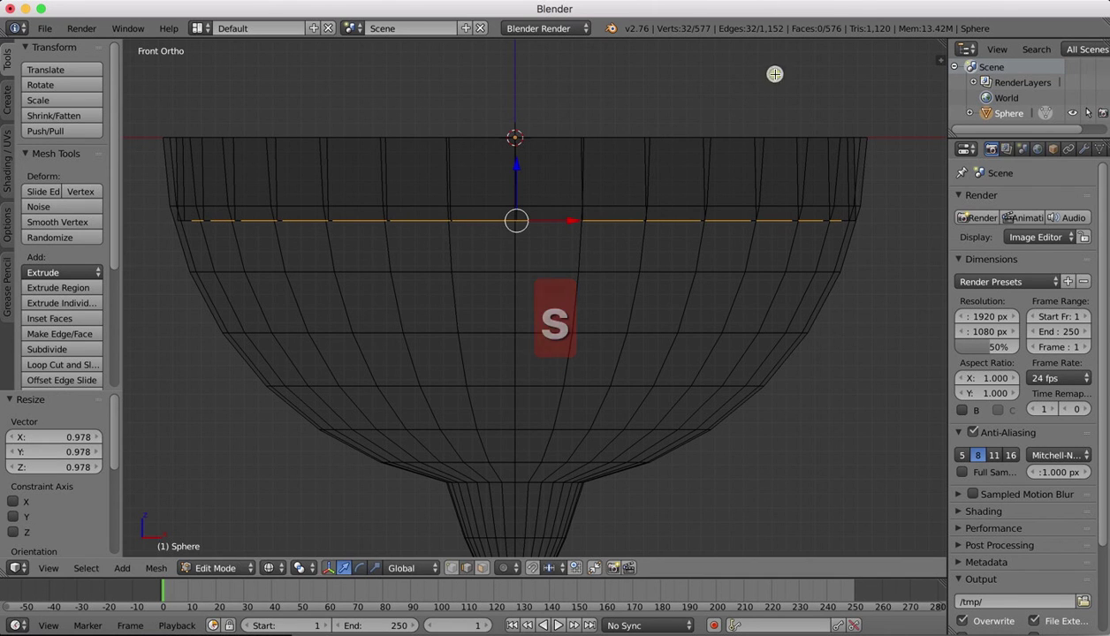
Step: Examine the inside of the bowl and its new inner wall from above in wireframe and solid shading
{"action": "scroll", "coordinate": [775, 74], "scroll_direction": "up", "scroll_amount": 10}
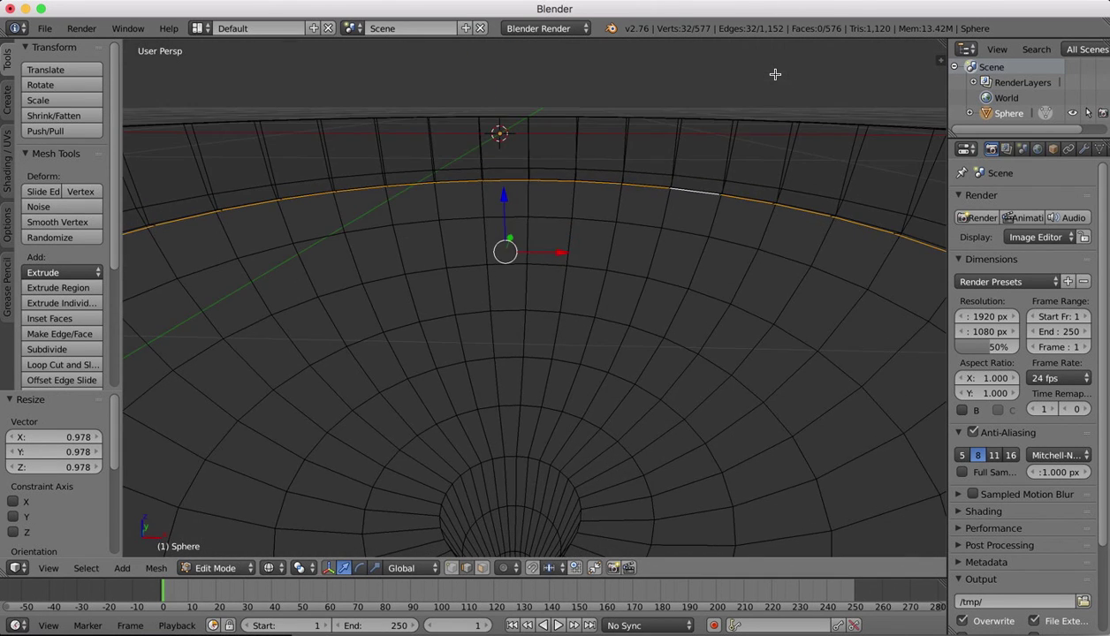
{"action": "scroll", "coordinate": [770, 79], "scroll_direction": "down", "scroll_amount": 8}
{"action": "scroll", "coordinate": [767, 81], "scroll_direction": "up", "scroll_amount": 5}
{"action": "scroll", "coordinate": [408, 347], "scroll_direction": "up", "scroll_amount": 4}
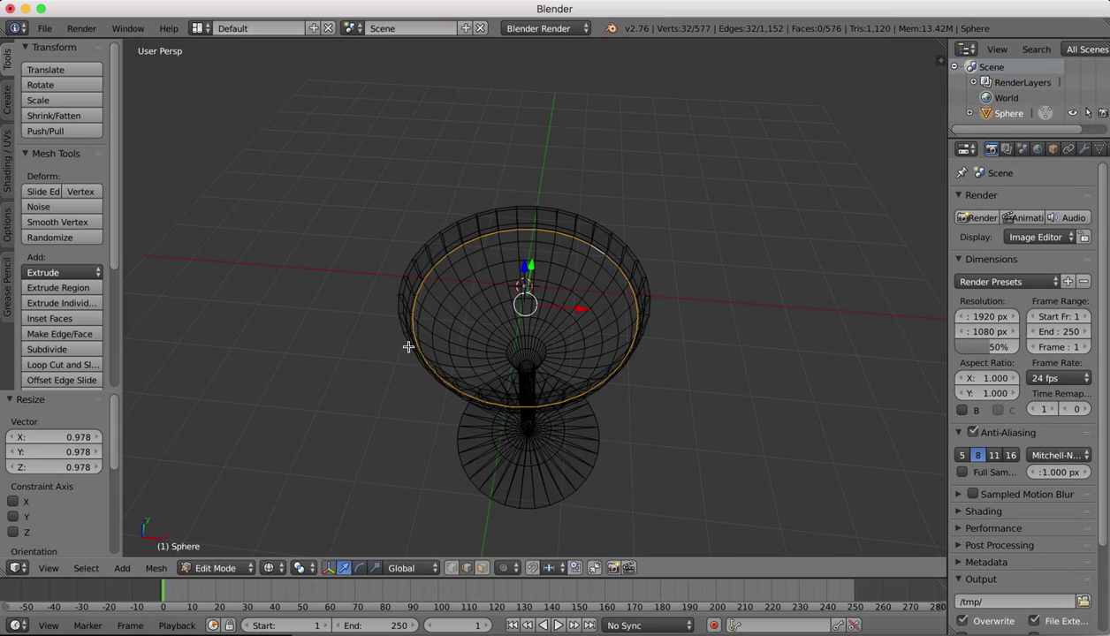
{"action": "left_click", "coordinate": [269, 568]}
{"action": "left_click", "coordinate": [274, 515]}
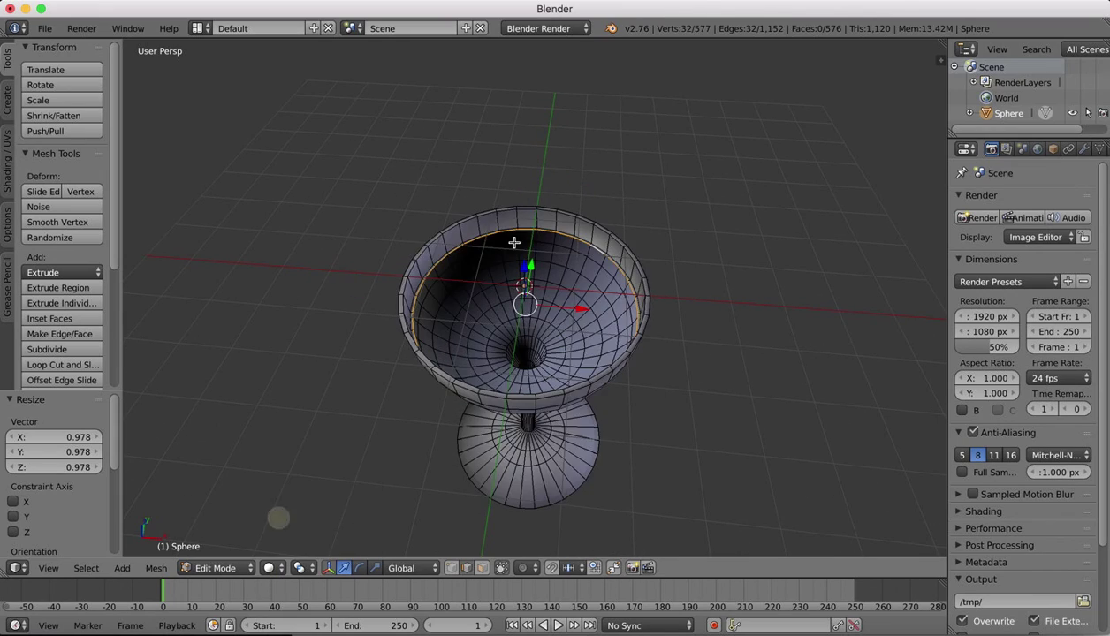
{"action": "scroll", "coordinate": [513, 230], "scroll_direction": "up", "scroll_amount": 4}
{"action": "scroll", "coordinate": [513, 229], "scroll_direction": "up", "scroll_amount": 5}
{"action": "scroll", "coordinate": [513, 230], "scroll_direction": "down", "scroll_amount": 5}
{"action": "scroll", "coordinate": [513, 229], "scroll_direction": "right", "scroll_amount": 3}
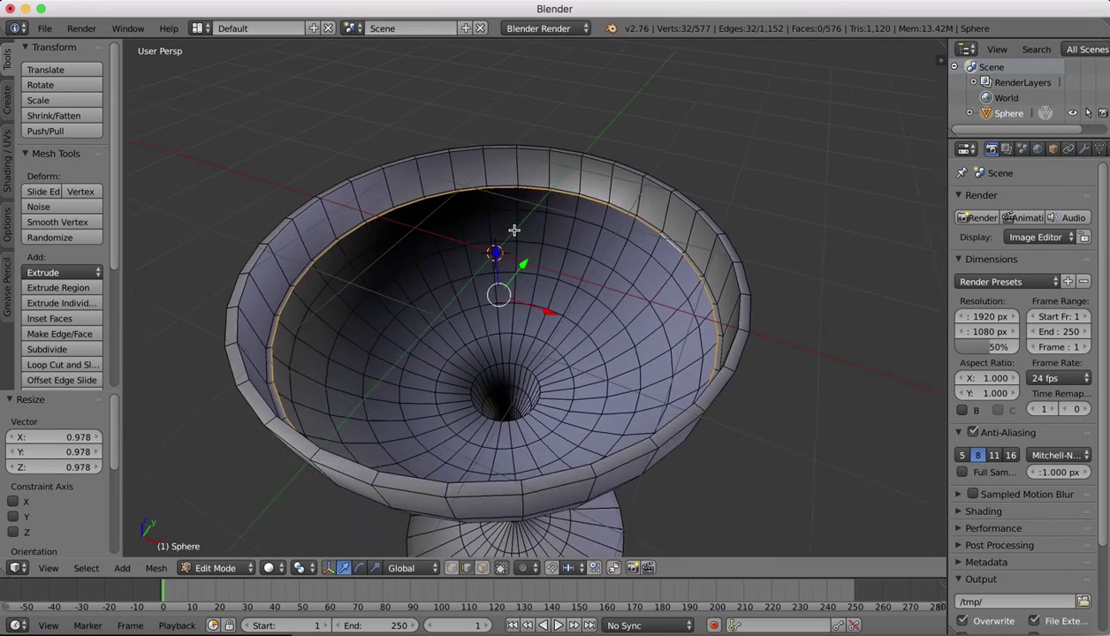
Step: Undo the inward scaling and the in-place extrusion of the inner loop
{"action": "key", "text": "super+z"}
{"action": "key", "text": "super+z"}
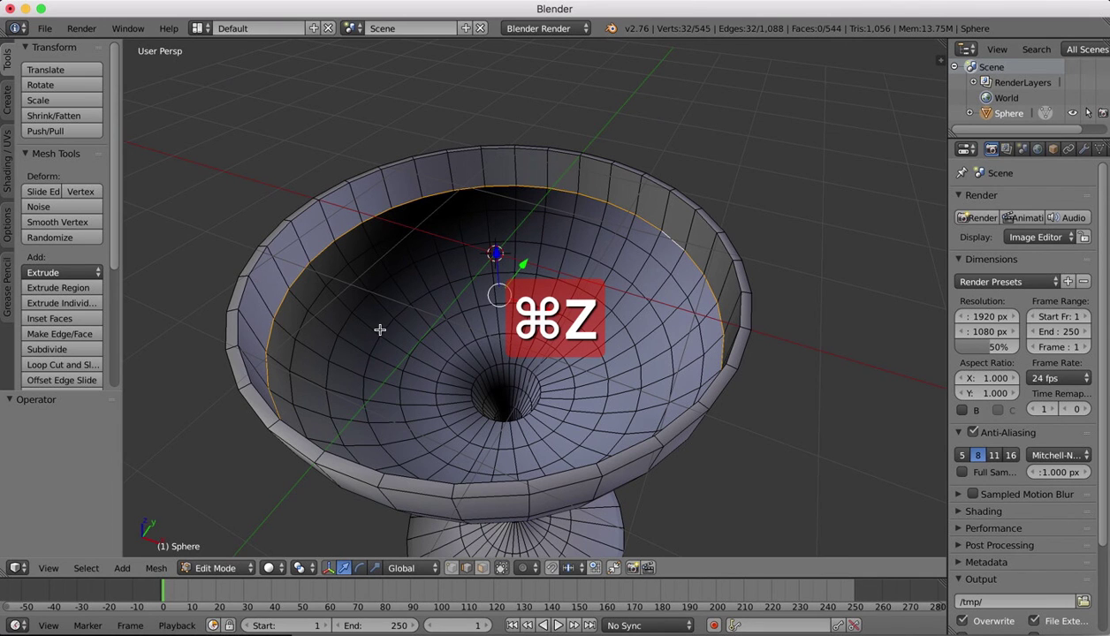
Step: Return to wireframe shading and scale the inner wall's lower edge loop inward to about 0.983
{"action": "left_click", "coordinate": [250, 573]}
{"action": "left_click", "coordinate": [217, 529]}
{"action": "scroll", "coordinate": [484, 239], "scroll_direction": "up", "scroll_amount": 5}
{"action": "scroll", "coordinate": [490, 240], "scroll_direction": "up", "scroll_amount": 2}
{"action": "key", "text": "z"}
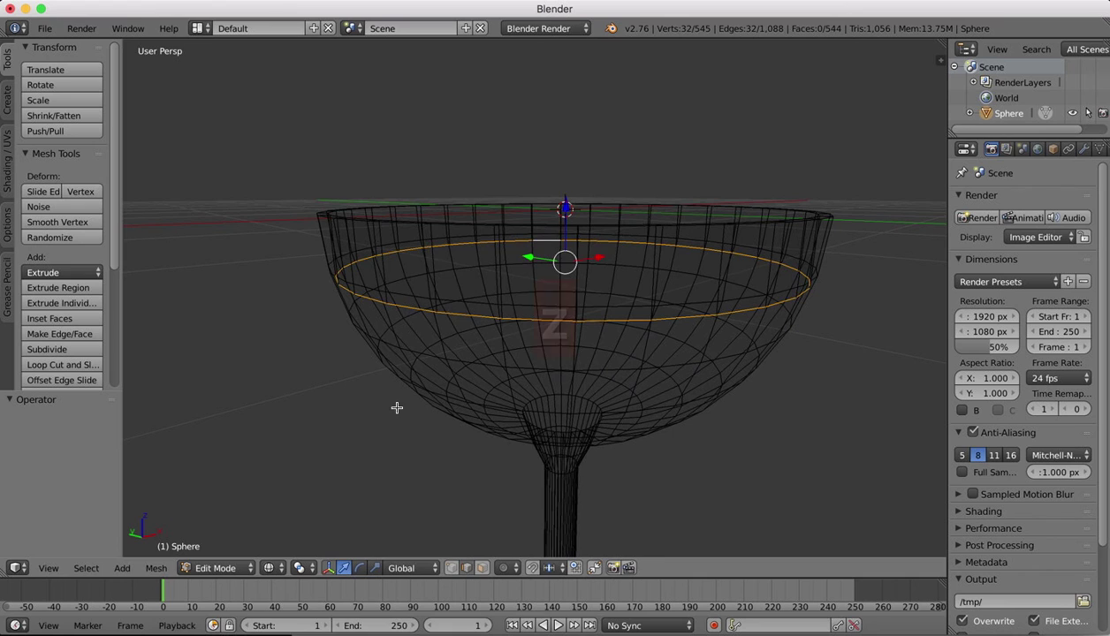
{"action": "key", "text": "s"}
{"action": "left_click", "coordinate": [864, 198]}
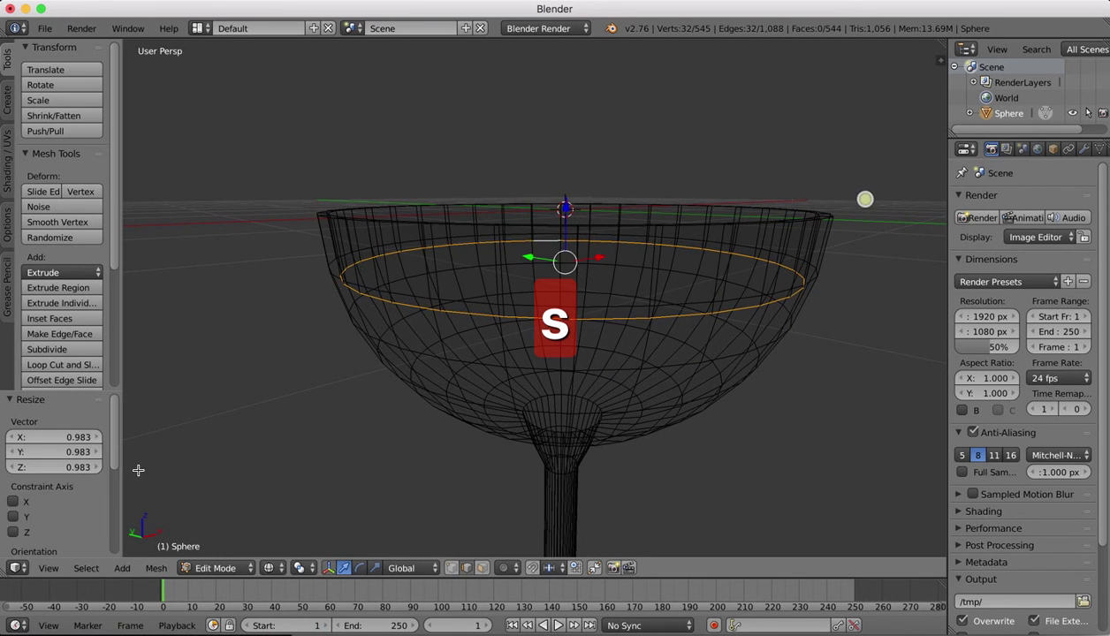
Step: In front view, scale the same inner loop by a further 0.975 or so to follow the bowl's outer curve
{"action": "left_click", "coordinate": [49, 568]}
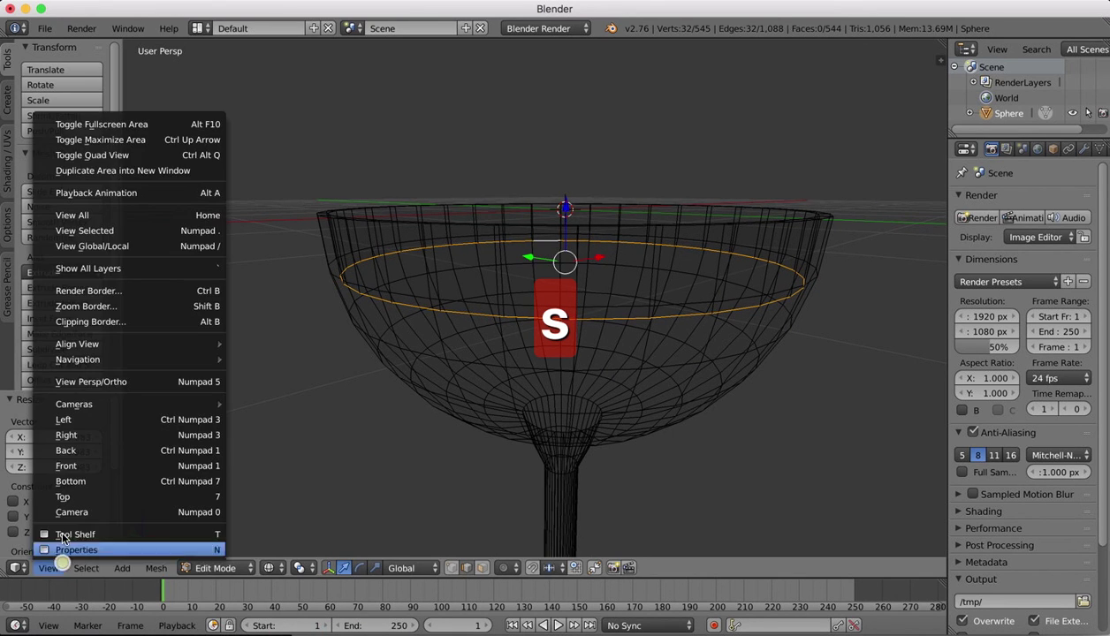
{"action": "left_click", "coordinate": [69, 466]}
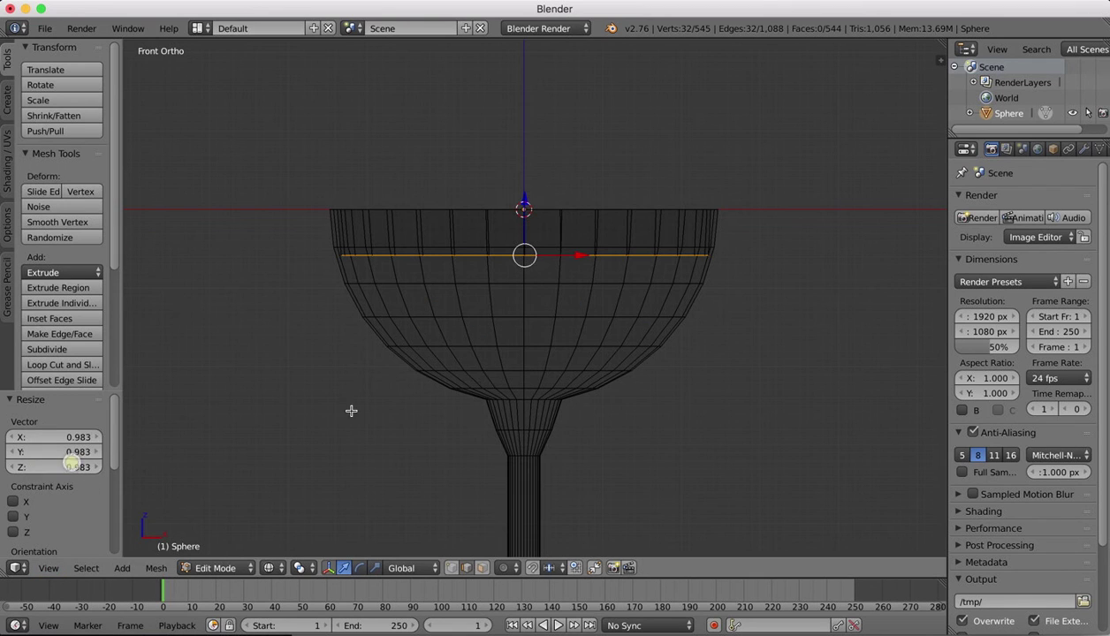
{"action": "key", "text": "s"}
{"action": "left_click", "coordinate": [827, 162]}
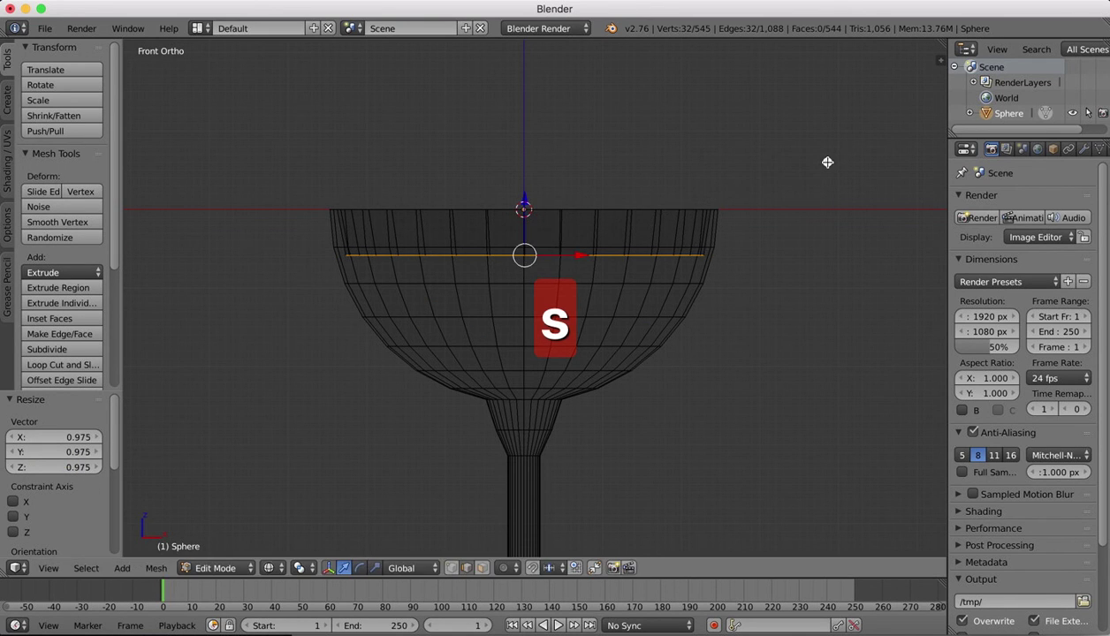
Step: Extrude the inner loop, lower it along Z to the bowl's next outer edge ring and scale it to about 0.939
{"action": "key", "text": "e"}
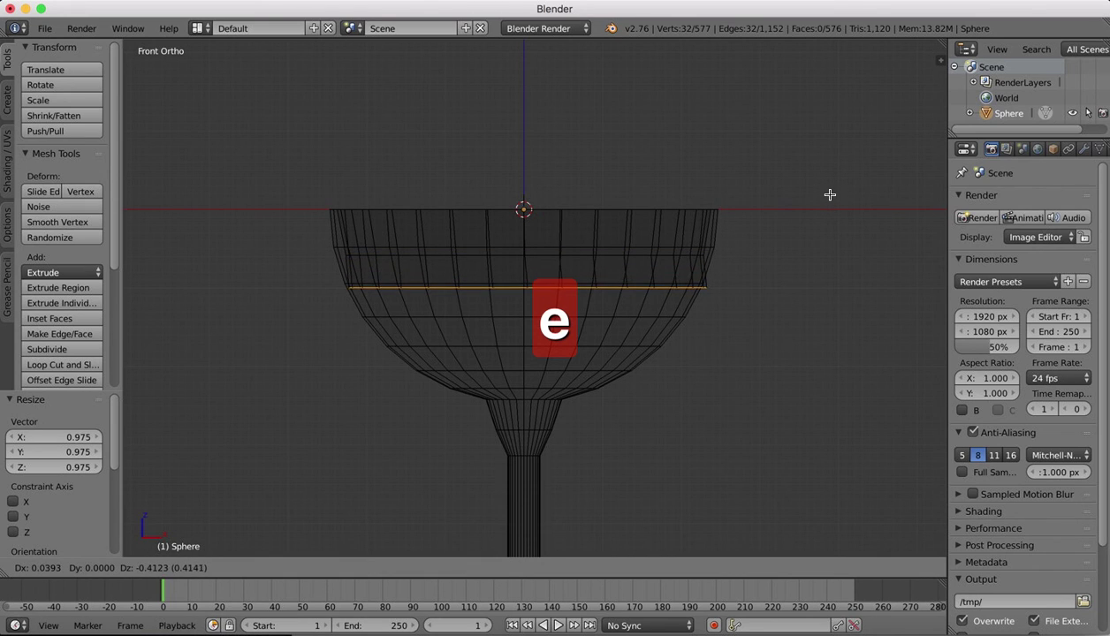
{"action": "right_click", "coordinate": [829, 194]}
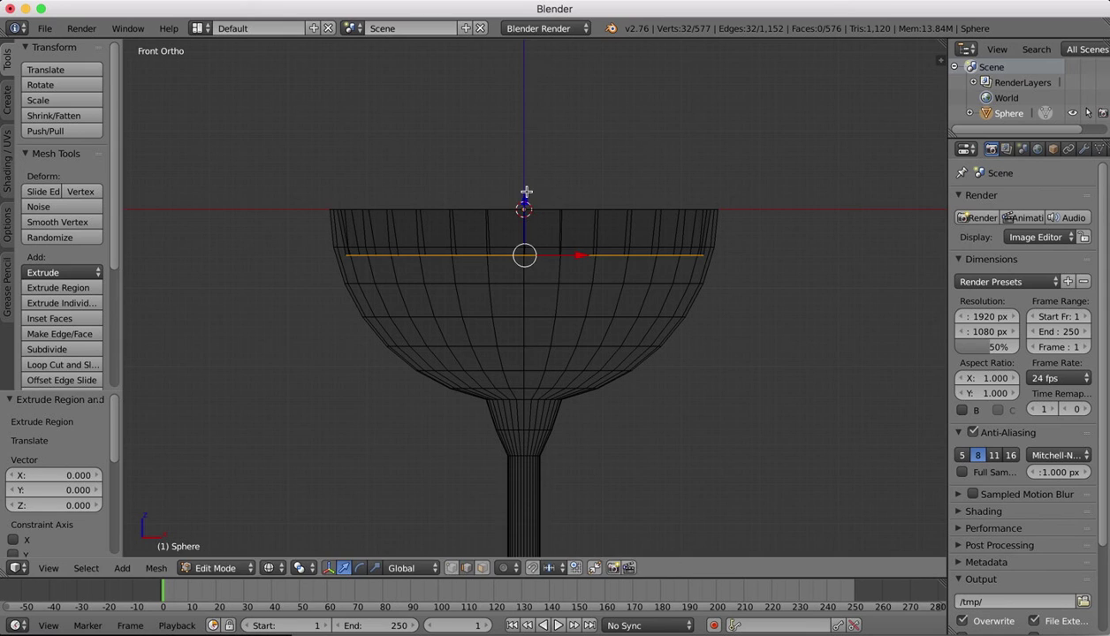
{"action": "left_click_drag", "start_coordinate": [526, 191], "coordinate": [525, 220]}
{"action": "key", "text": "s"}
{"action": "left_click", "coordinate": [785, 158]}
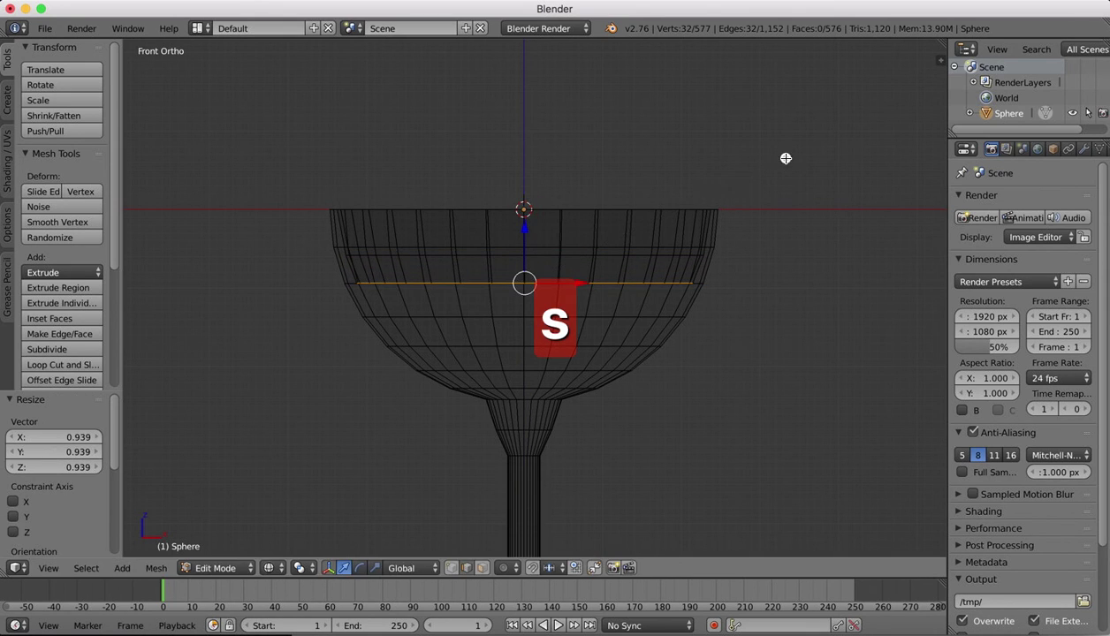
Step: Extrude the inner loop again, move it down about 0.412 along Z and scale it to about 0.903
{"action": "key", "text": "e"}
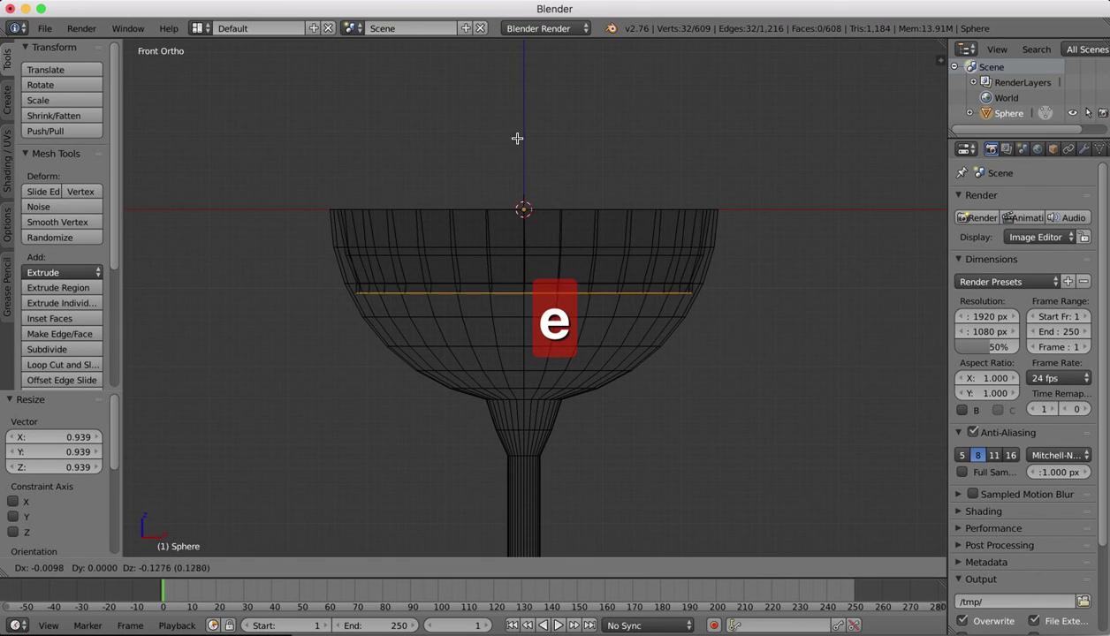
{"action": "right_click", "coordinate": [520, 162]}
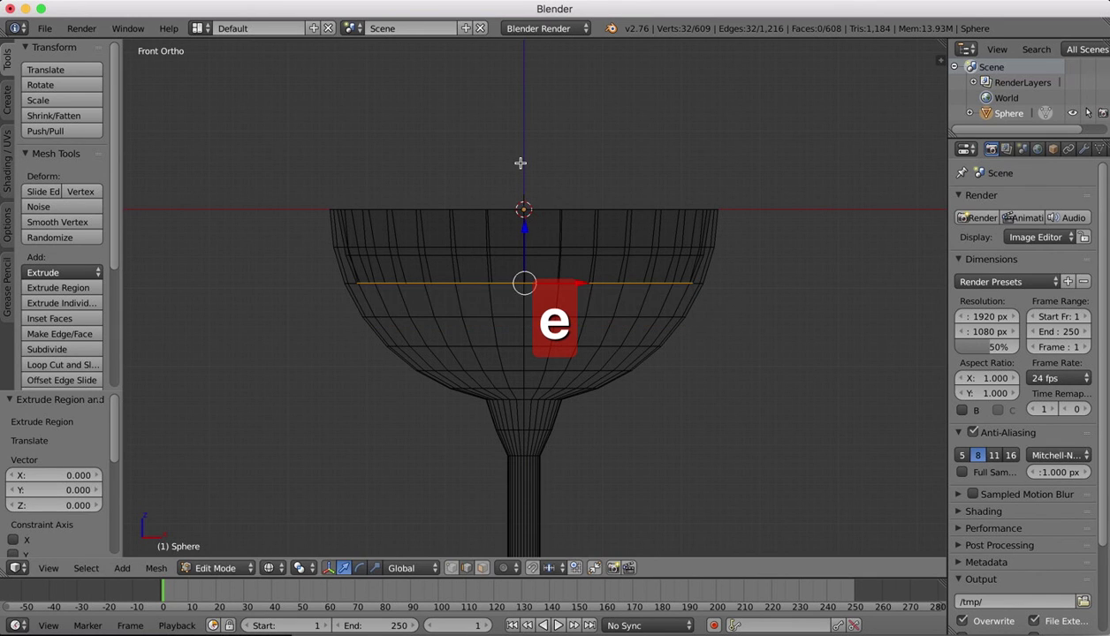
{"action": "left_click_drag", "start_coordinate": [526, 235], "coordinate": [529, 261]}
{"action": "key", "text": "s"}
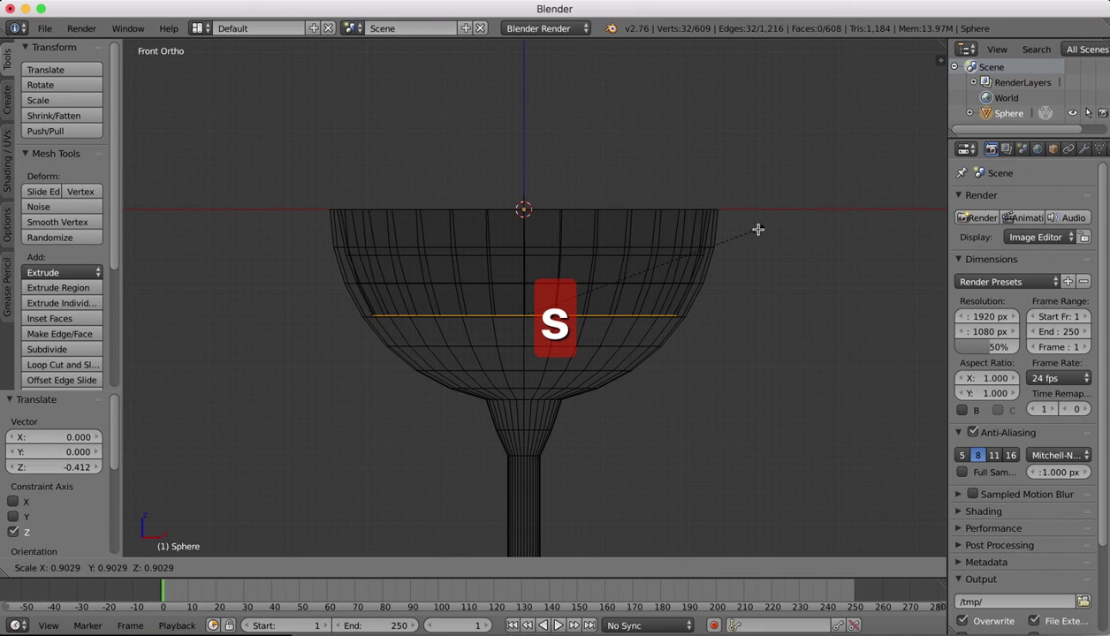
{"action": "left_click", "coordinate": [758, 230]}
Step: Extrude the inner loop about 0.422 down along Z and scale it to about 0.815 within the outer wall
{"action": "key", "text": "e"}
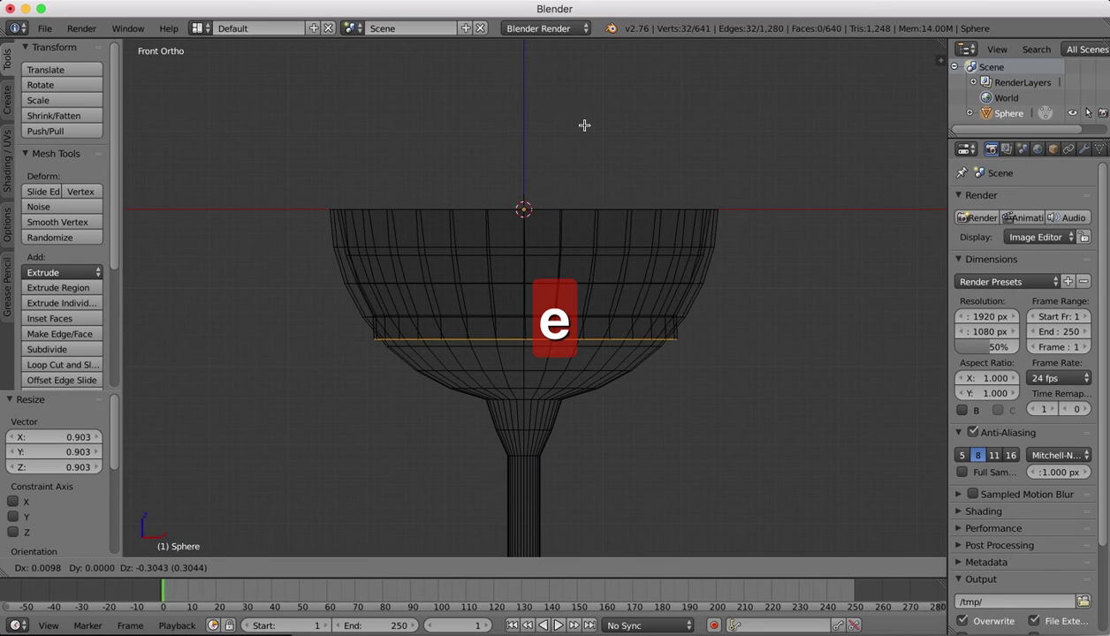
{"action": "key", "text": "z"}
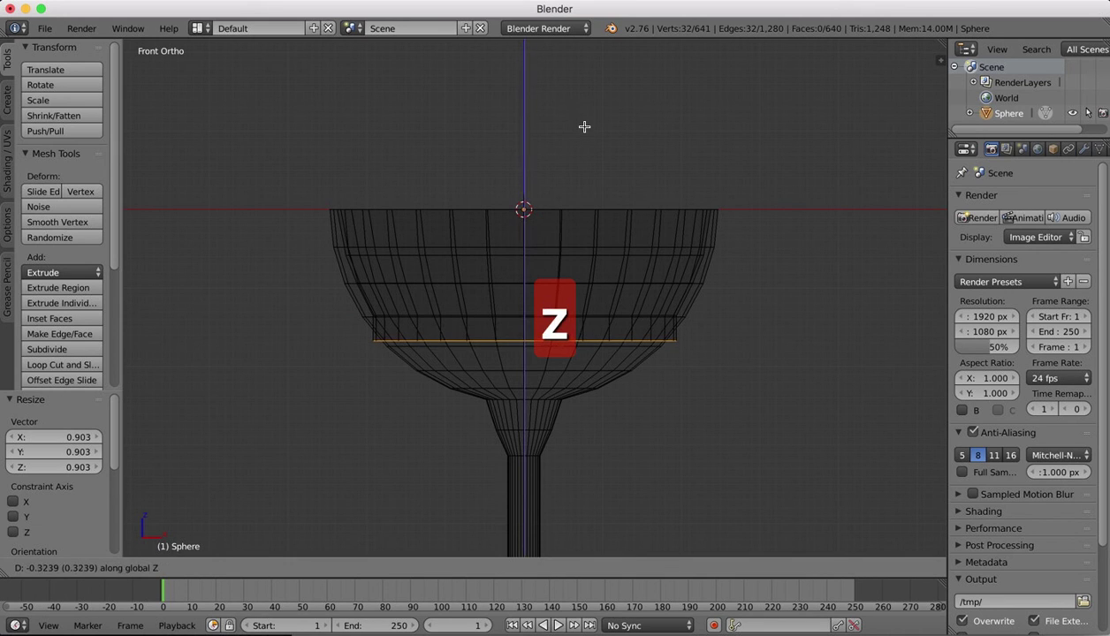
{"action": "left_click", "coordinate": [584, 135]}
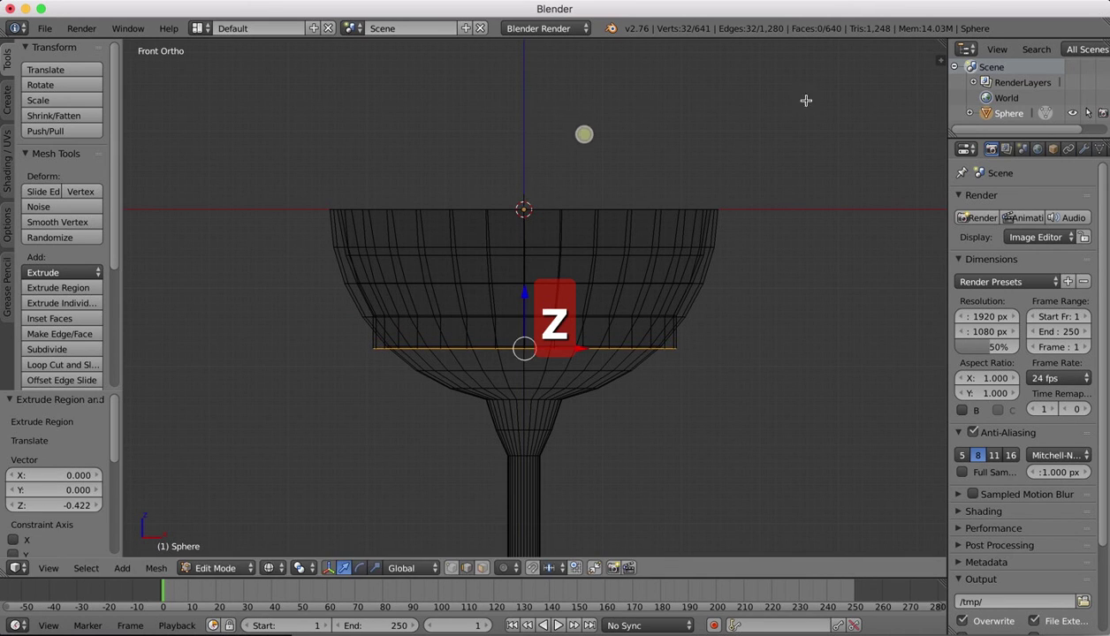
{"action": "key", "text": "s"}
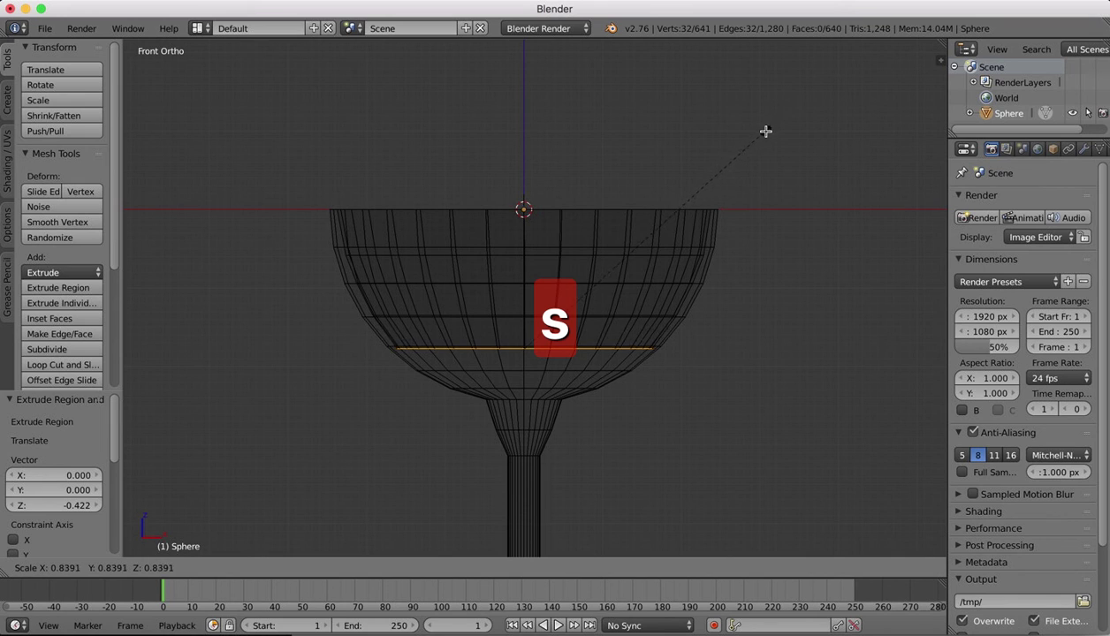
{"action": "left_click", "coordinate": [758, 138]}
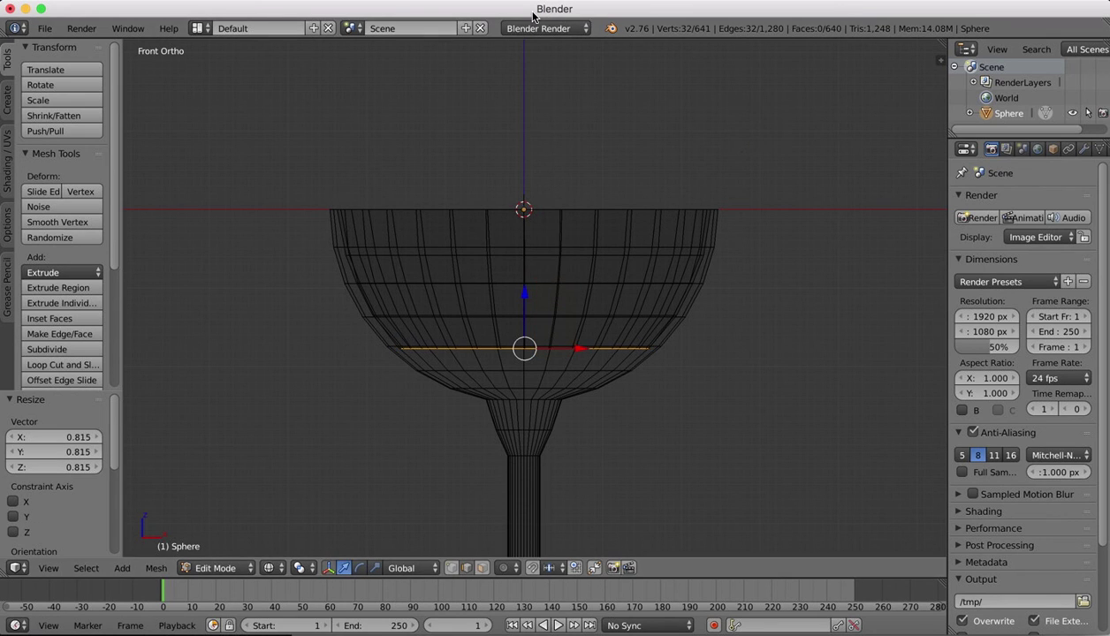
Step: Extrude the inner loop about 0.471 down along Z and scale it to about 0.463 near the bowl's bottom
{"action": "key", "text": "e"}
{"action": "key", "text": "e"}
{"action": "key", "text": "z"}
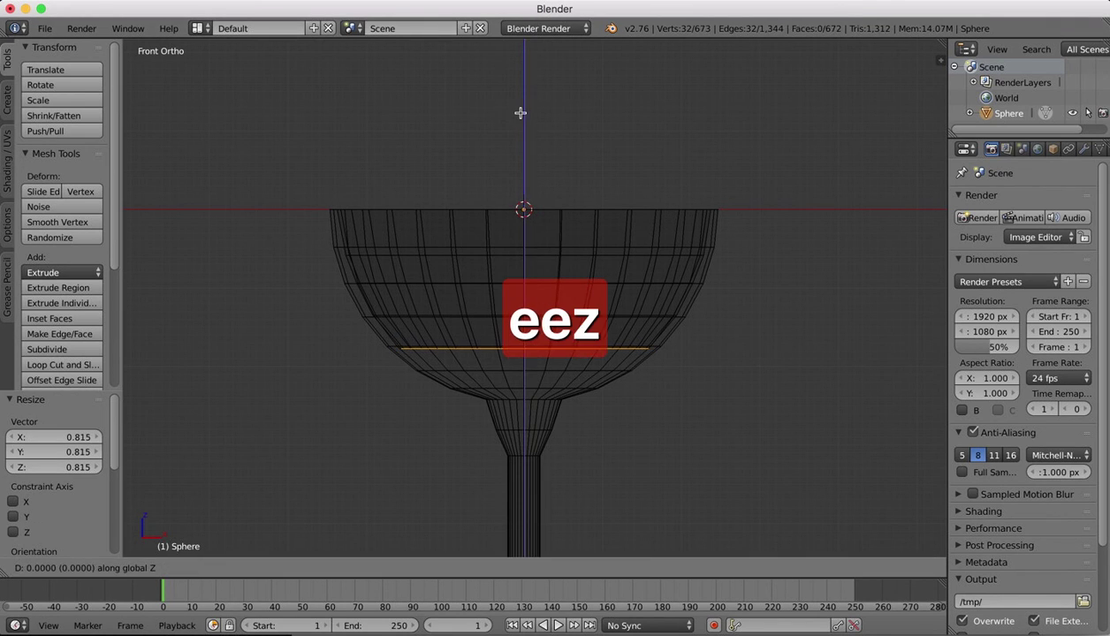
{"action": "left_click", "coordinate": [519, 146]}
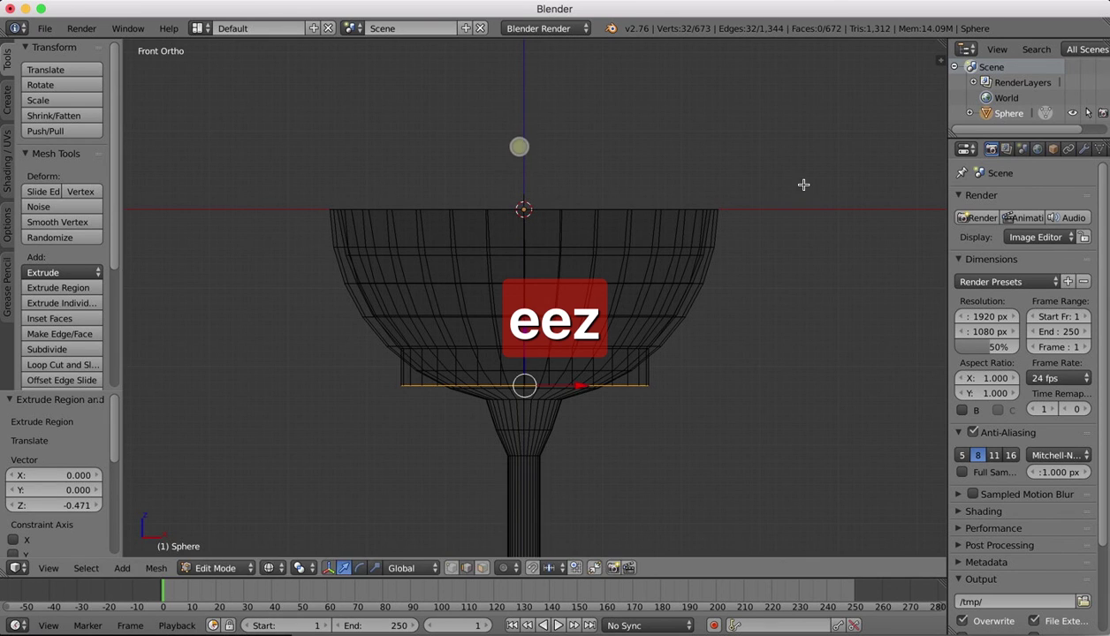
{"action": "key", "text": "s"}
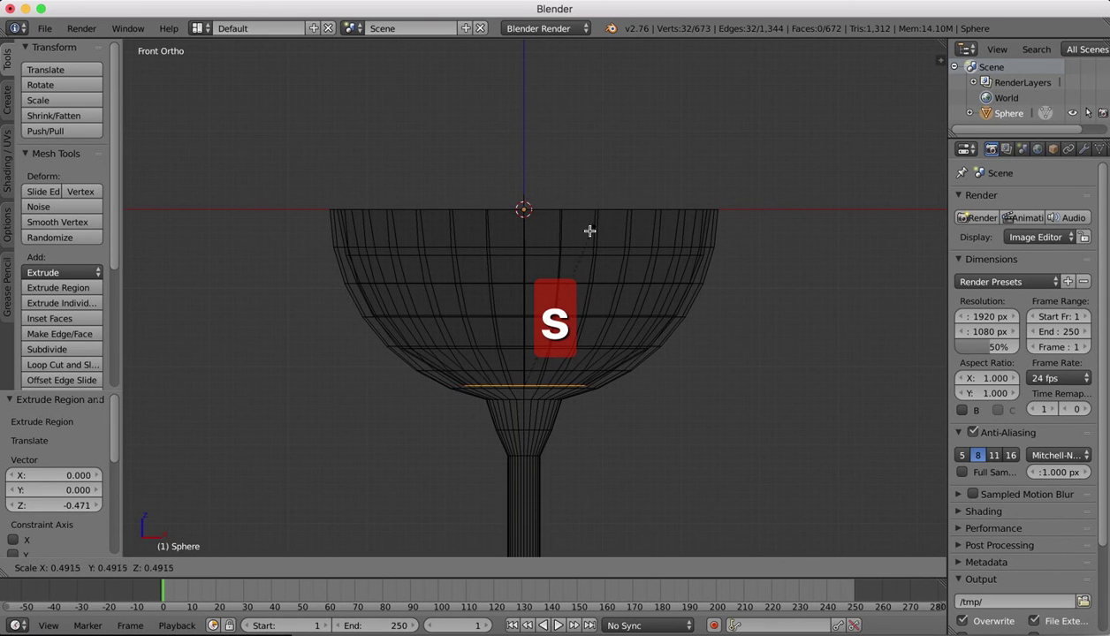
{"action": "left_click", "coordinate": [567, 232]}
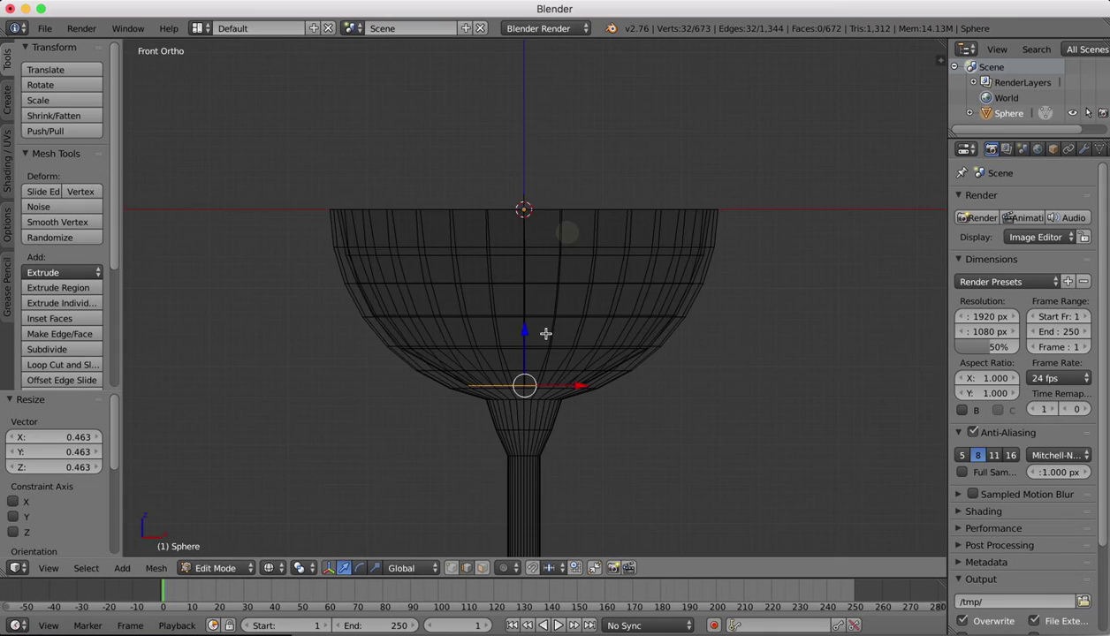
Step: Merge the lowest inner loop's vertices at their center to close the inside of the bowl
{"action": "middle_click_drag", "start_coordinate": [542, 330], "coordinate": [546, 333]}
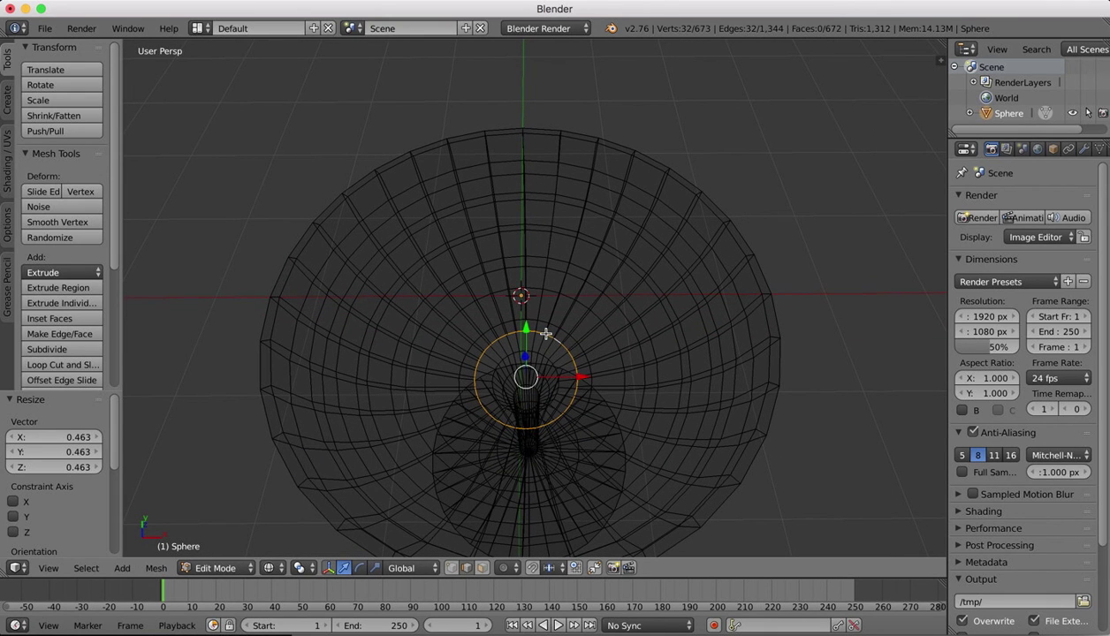
{"action": "key", "text": "m"}
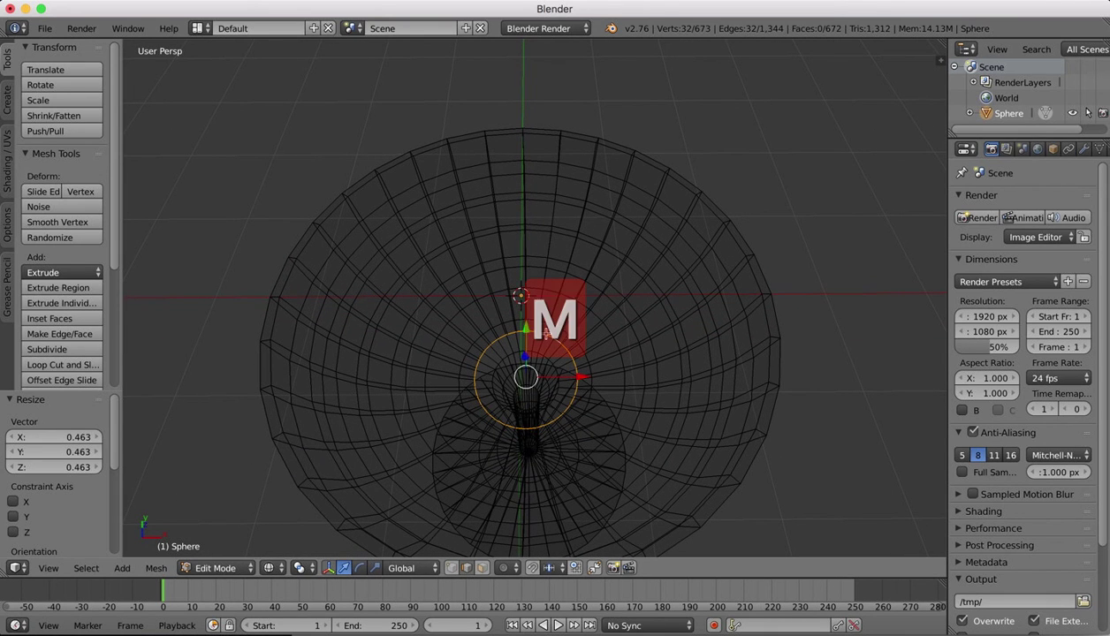
{"action": "key", "text": "alt+m"}
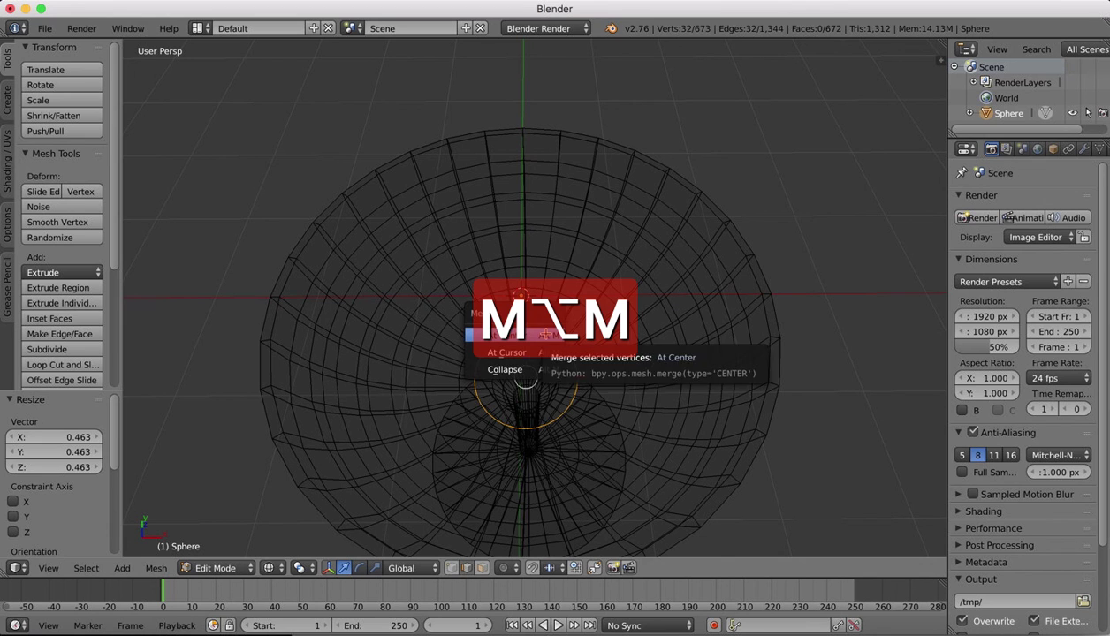
{"action": "left_click", "coordinate": [513, 353]}
Step: Return to Object Mode and inspect the finished goblet in solid shading from the side
{"action": "left_click", "coordinate": [215, 568]}
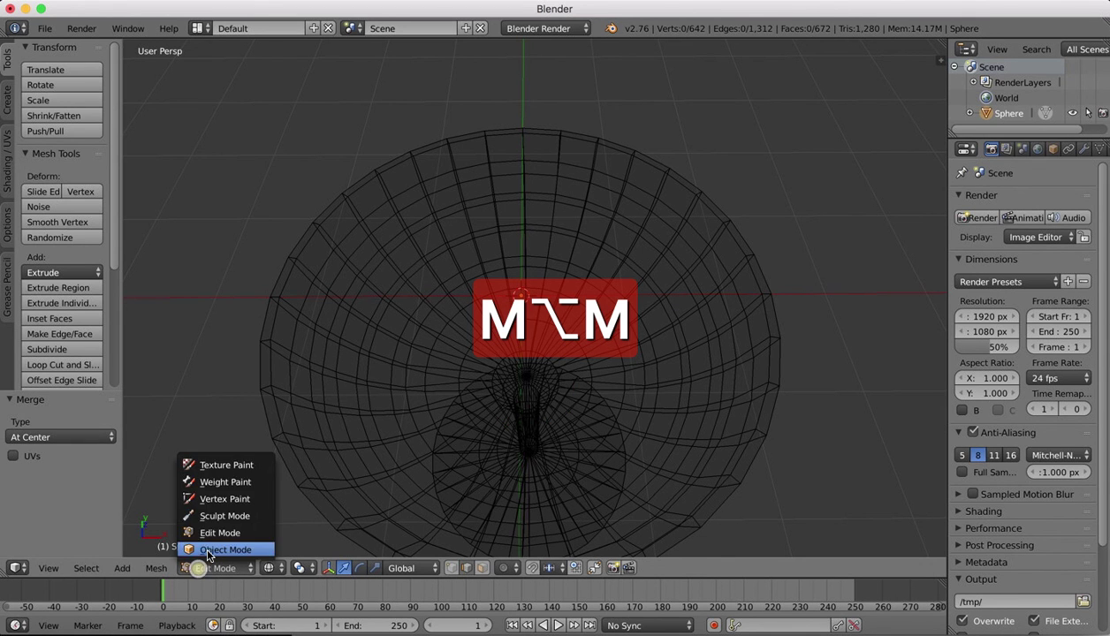
{"action": "left_click", "coordinate": [205, 548]}
{"action": "key", "text": "z"}
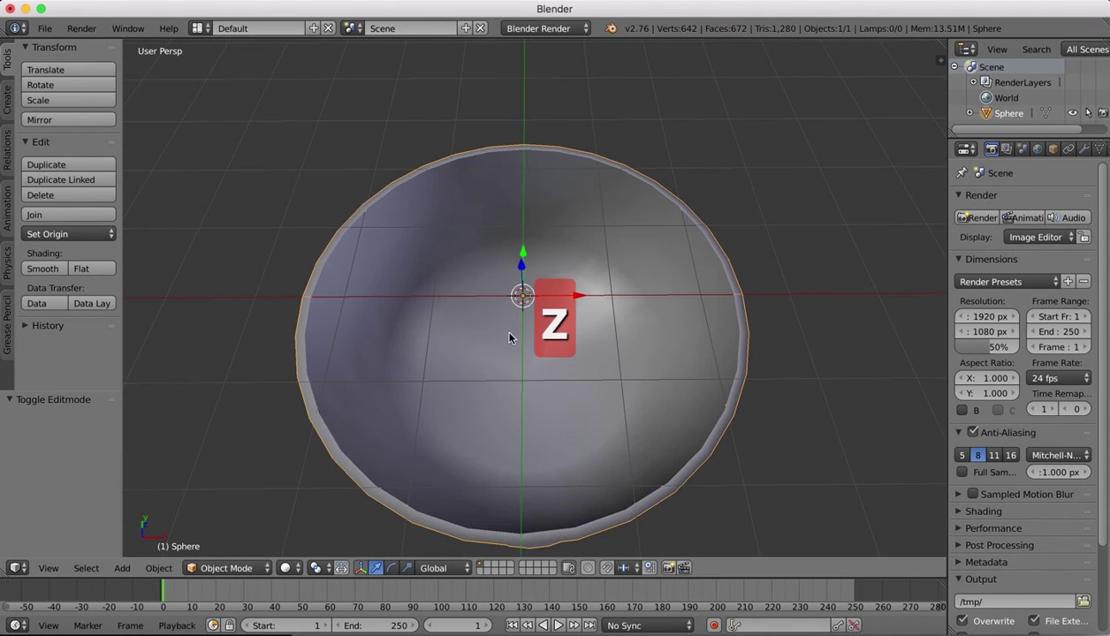
{"action": "middle_click_drag", "start_coordinate": [515, 340], "coordinate": [548, 262]}
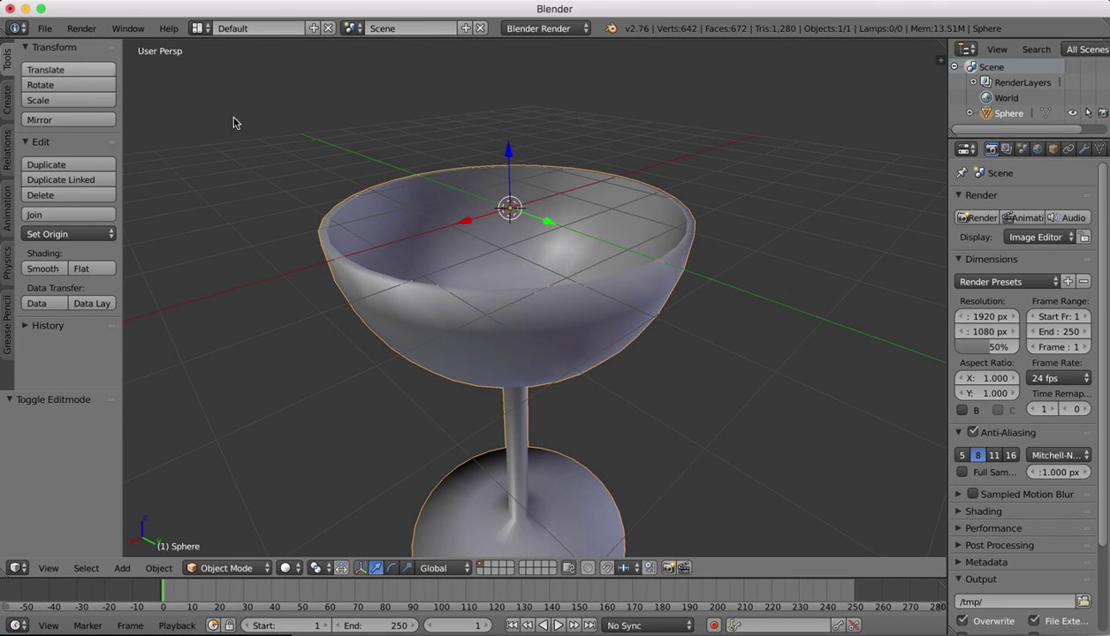
{"action": "left_click", "coordinate": [1069, 150]}
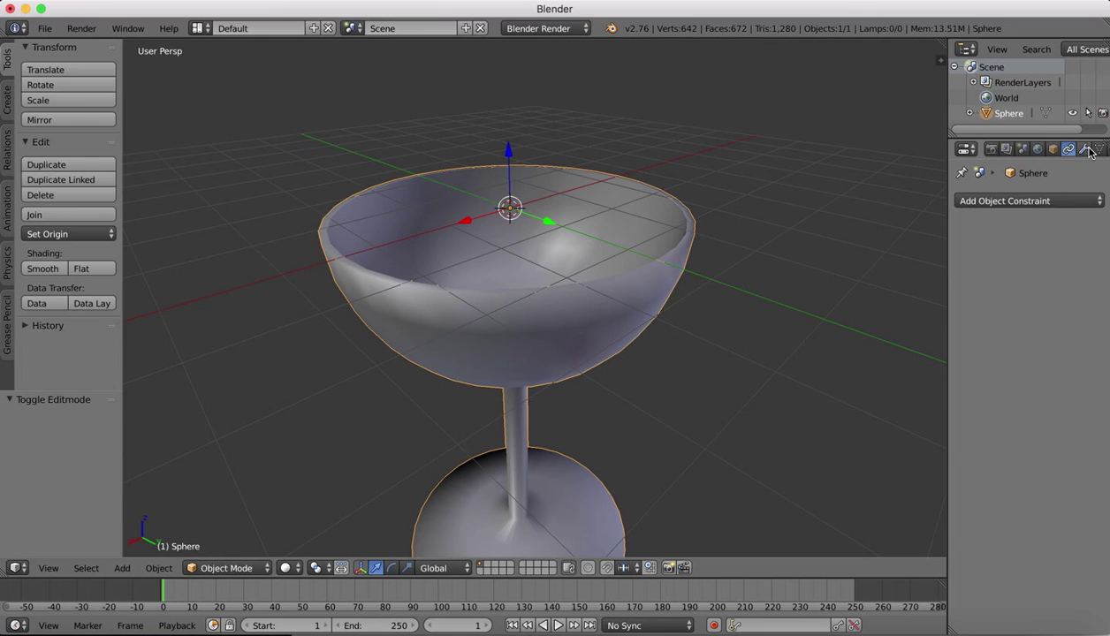
{"action": "left_click", "coordinate": [1087, 150]}
{"action": "left_click", "coordinate": [1069, 149]}
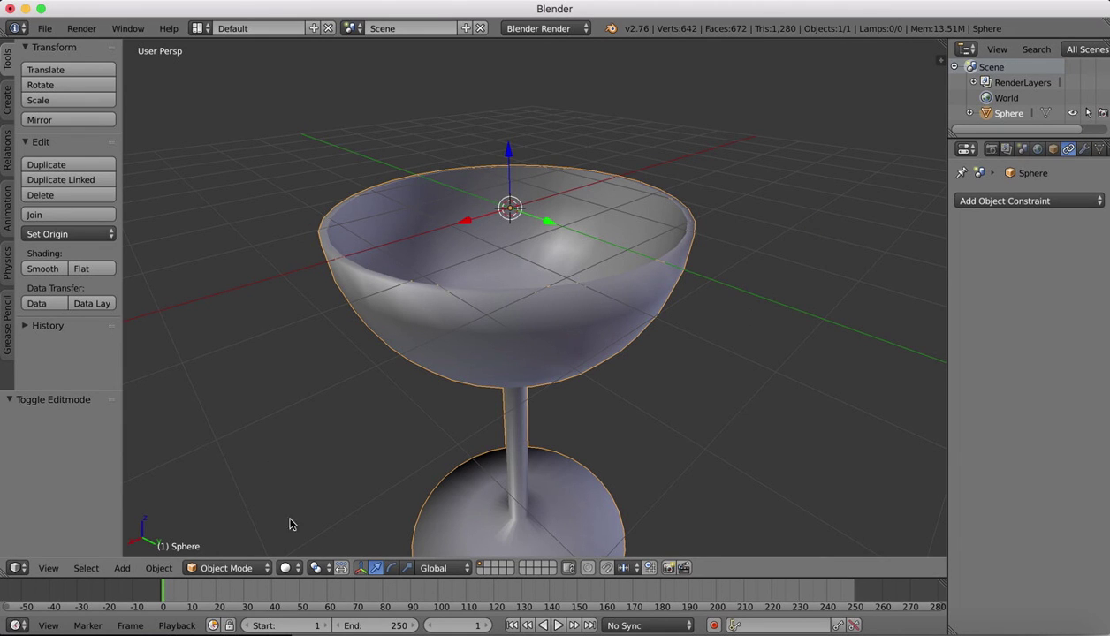
Step: Put the goblet back into Edit Mode and view the inside of the bowl straight from the top
{"action": "left_click", "coordinate": [222, 570]}
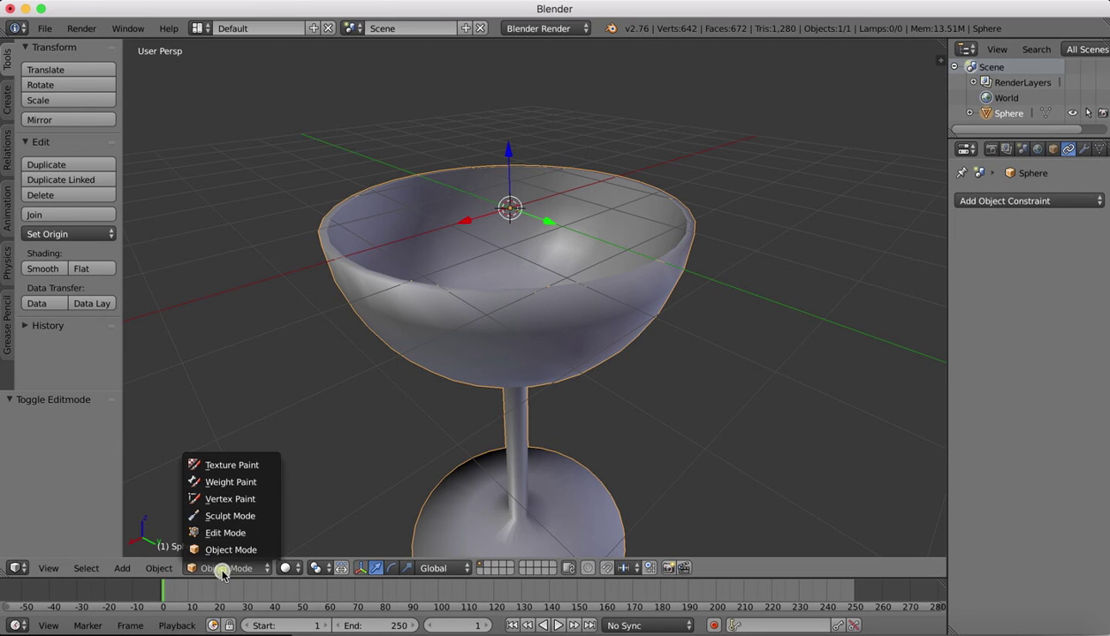
{"action": "left_click", "coordinate": [221, 538]}
{"action": "scroll", "coordinate": [513, 280], "scroll_direction": "up", "scroll_amount": 5}
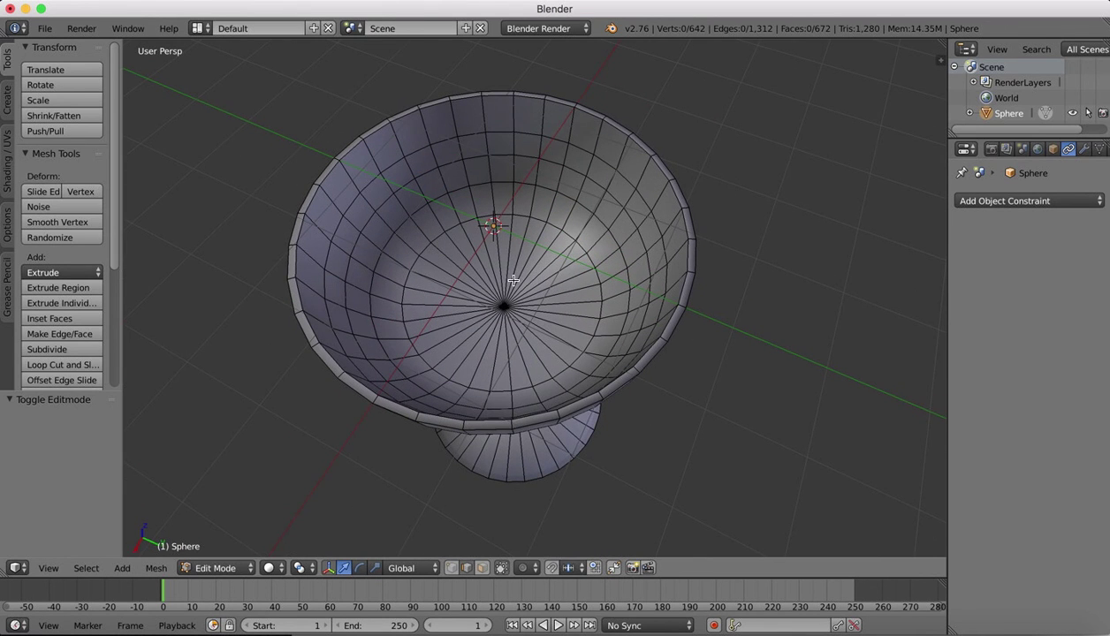
{"action": "scroll", "coordinate": [574, 291], "scroll_direction": "up", "scroll_amount": 3}
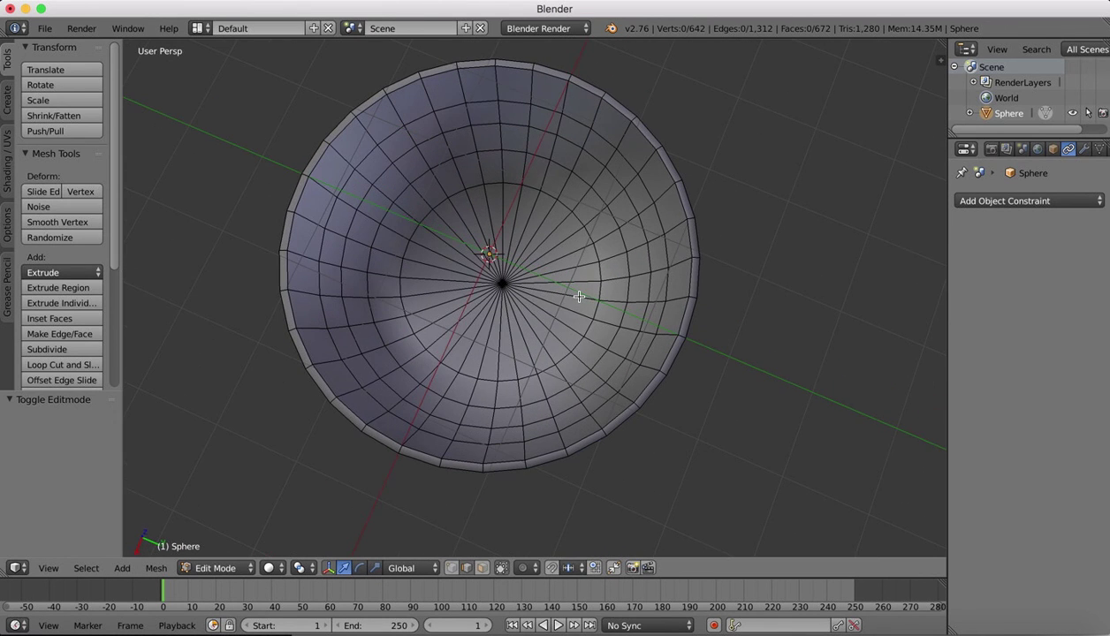
{"action": "left_click", "coordinate": [49, 568]}
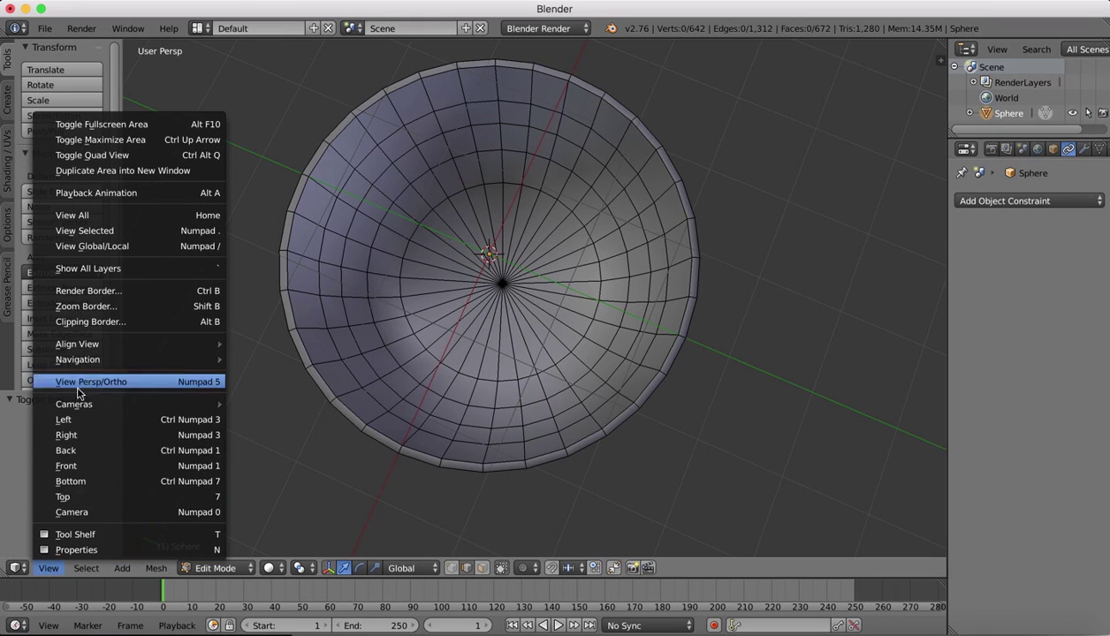
{"action": "left_click", "coordinate": [63, 496]}
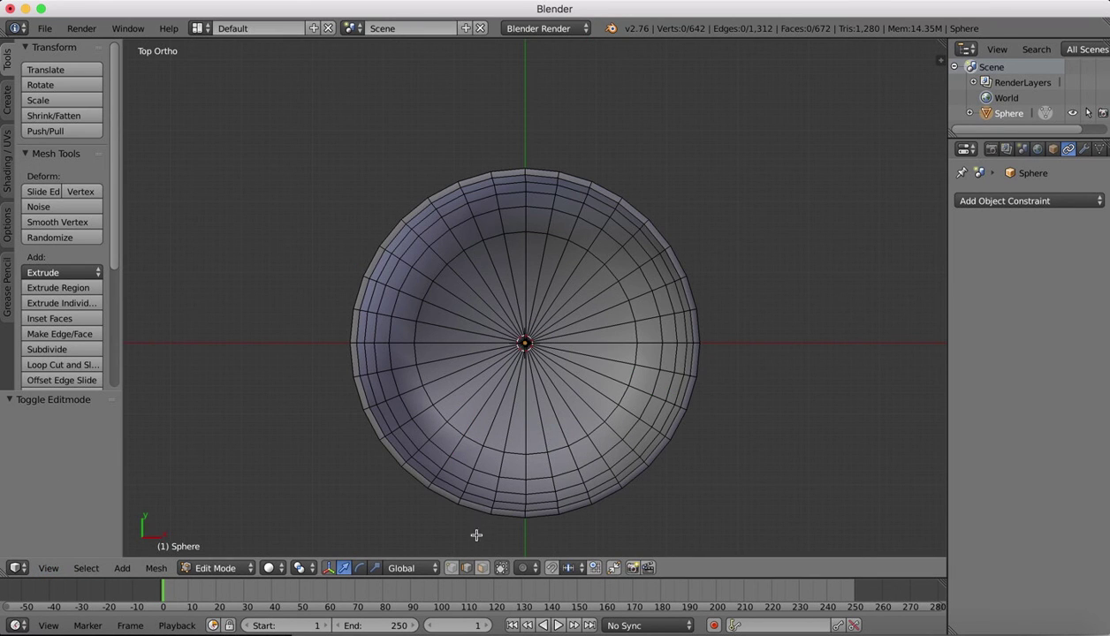
Step: In face select mode, circle-select the two innermost rings of faces at the bottom of the bowl's interior
{"action": "left_click", "coordinate": [482, 568]}
{"action": "key", "text": "c"}
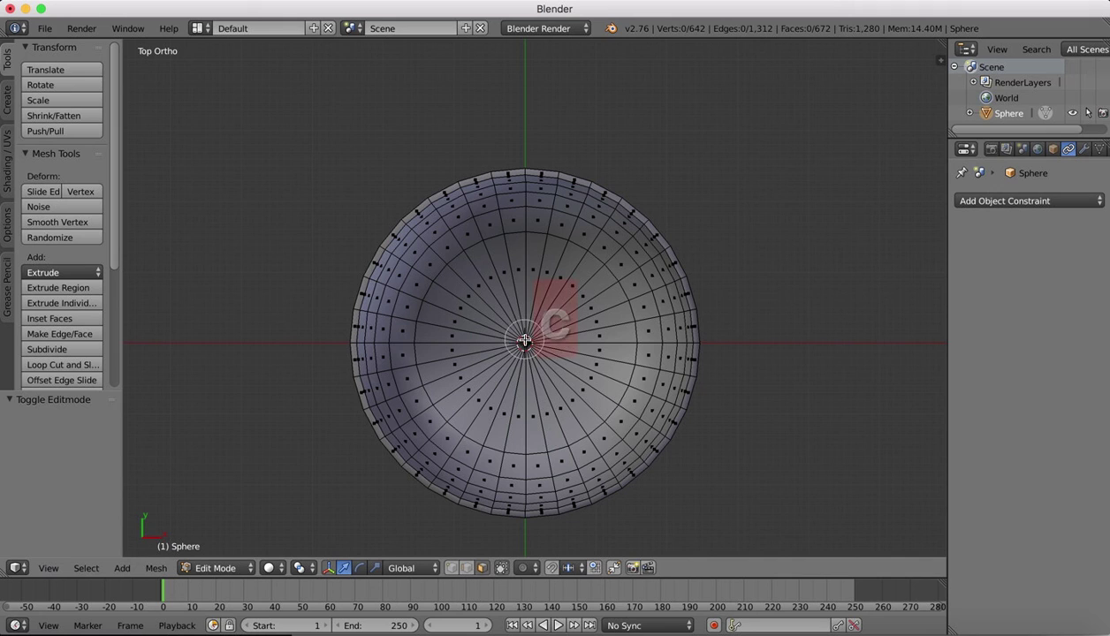
{"action": "scroll", "coordinate": [524, 341], "scroll_direction": "down", "scroll_amount": 7}
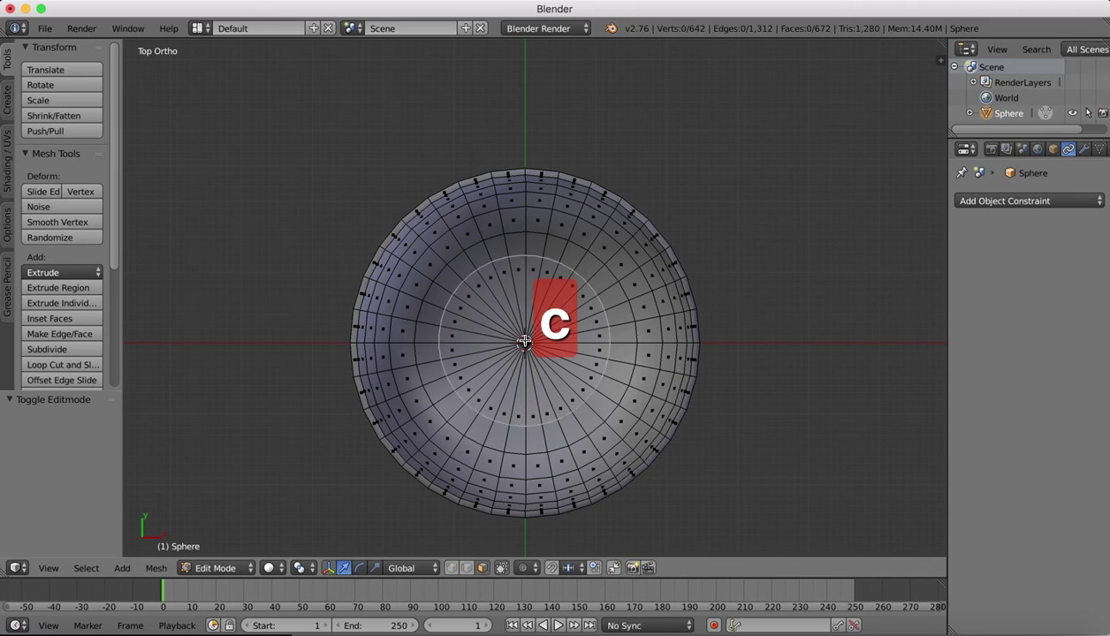
{"action": "scroll", "coordinate": [524, 341], "scroll_direction": "down", "scroll_amount": 1}
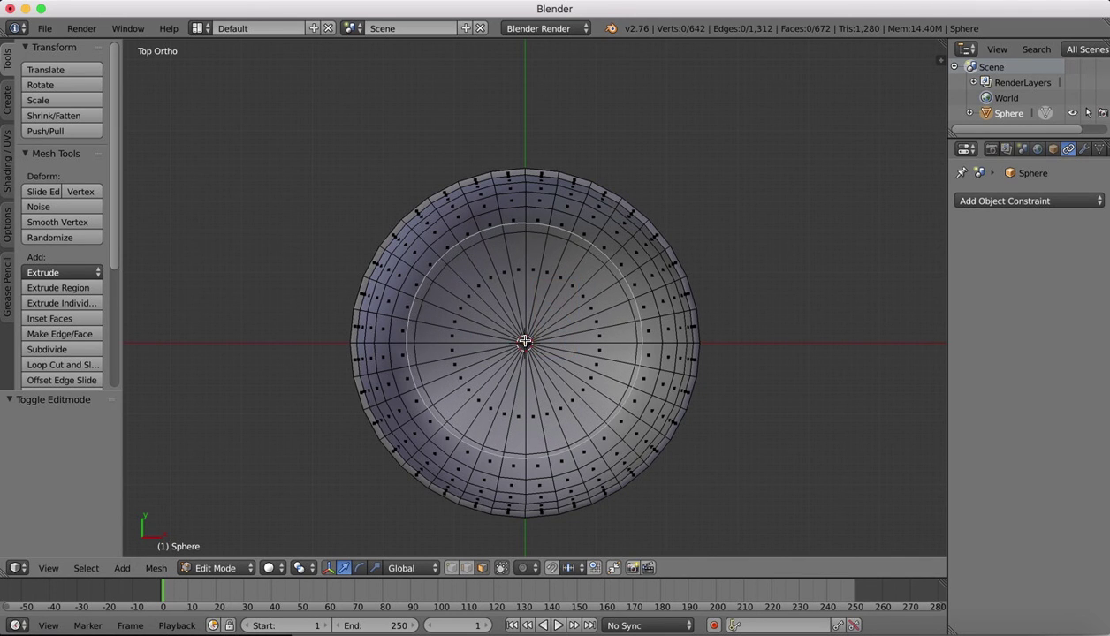
{"action": "left_click", "coordinate": [525, 341]}
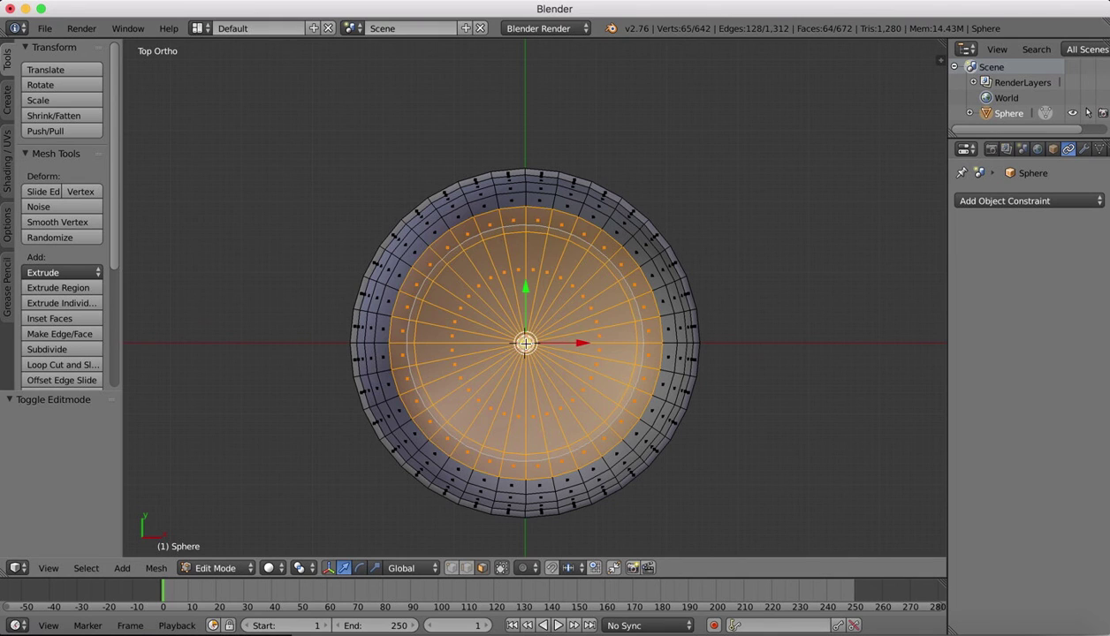
{"action": "right_click", "coordinate": [878, 327]}
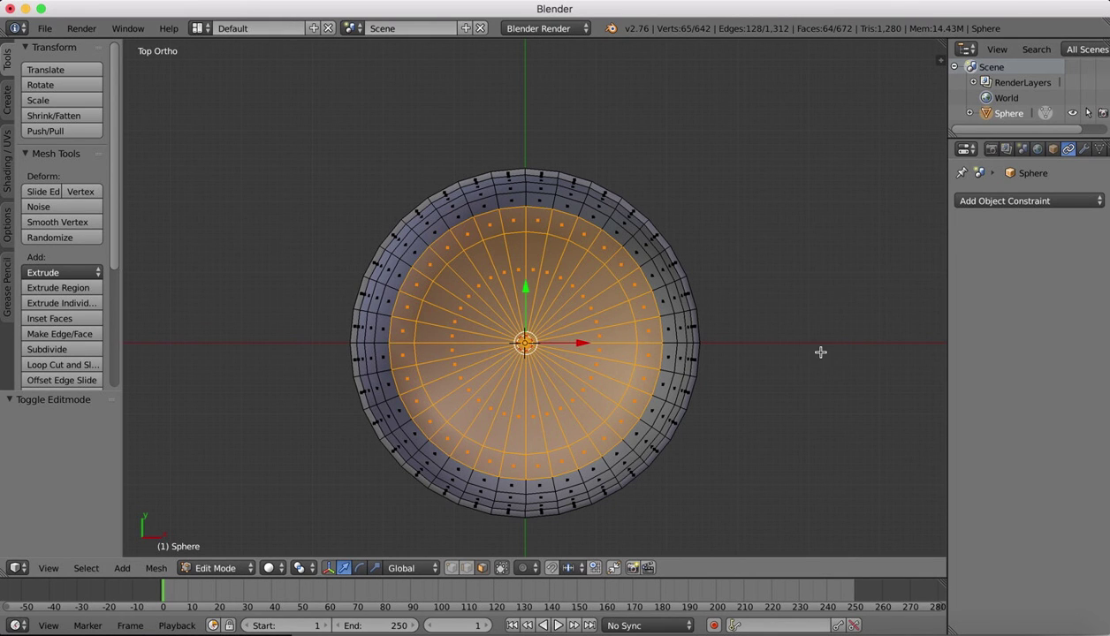
Step: Duplicate the selected inner bowl faces in place and separate the copy into its own object
{"action": "key", "text": "shift+d"}
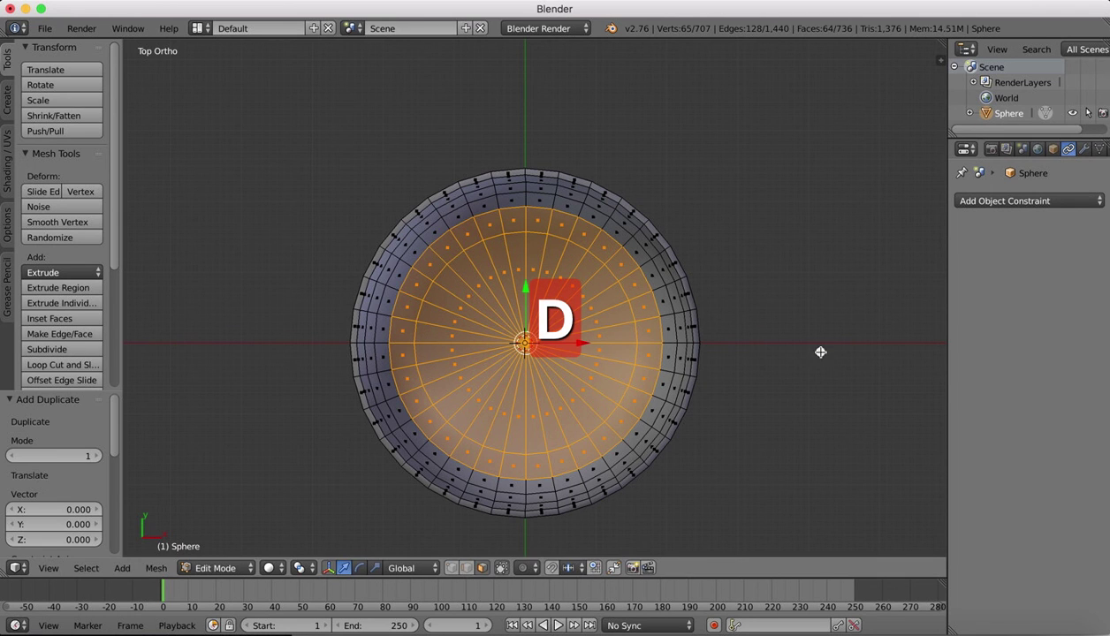
{"action": "scroll", "coordinate": [728, 273], "scroll_direction": "down", "scroll_amount": 10}
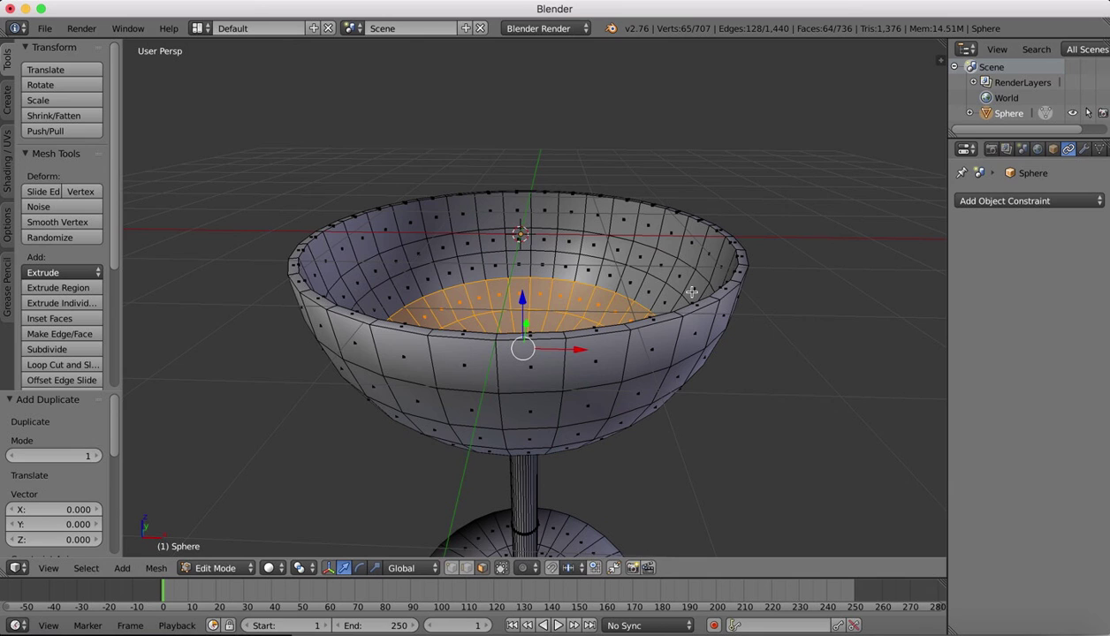
{"action": "key", "text": "p"}
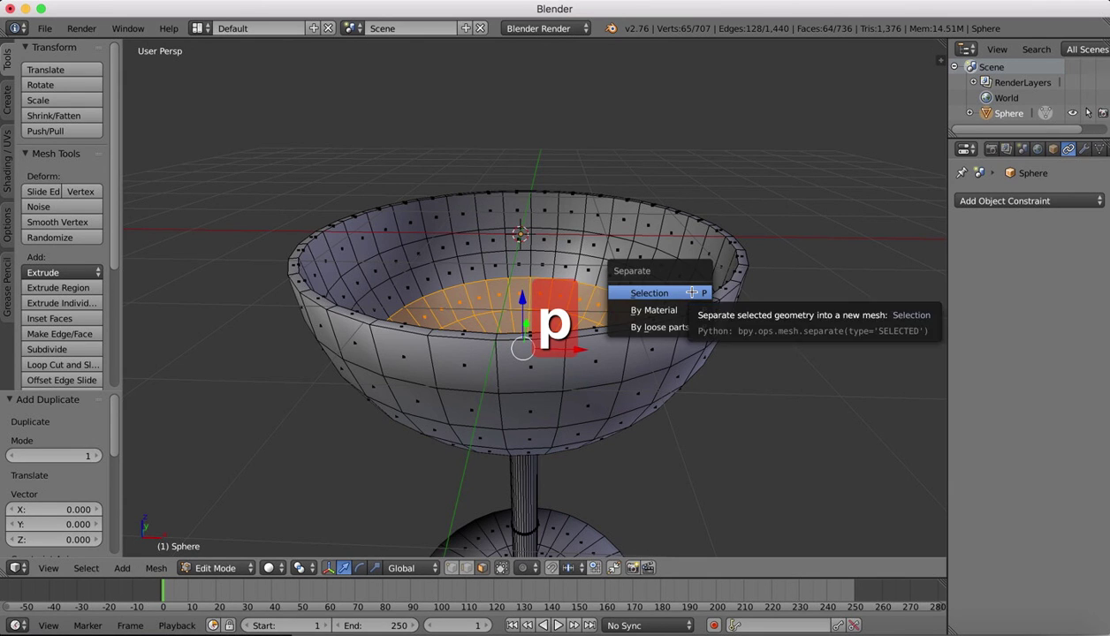
{"action": "left_click", "coordinate": [692, 291]}
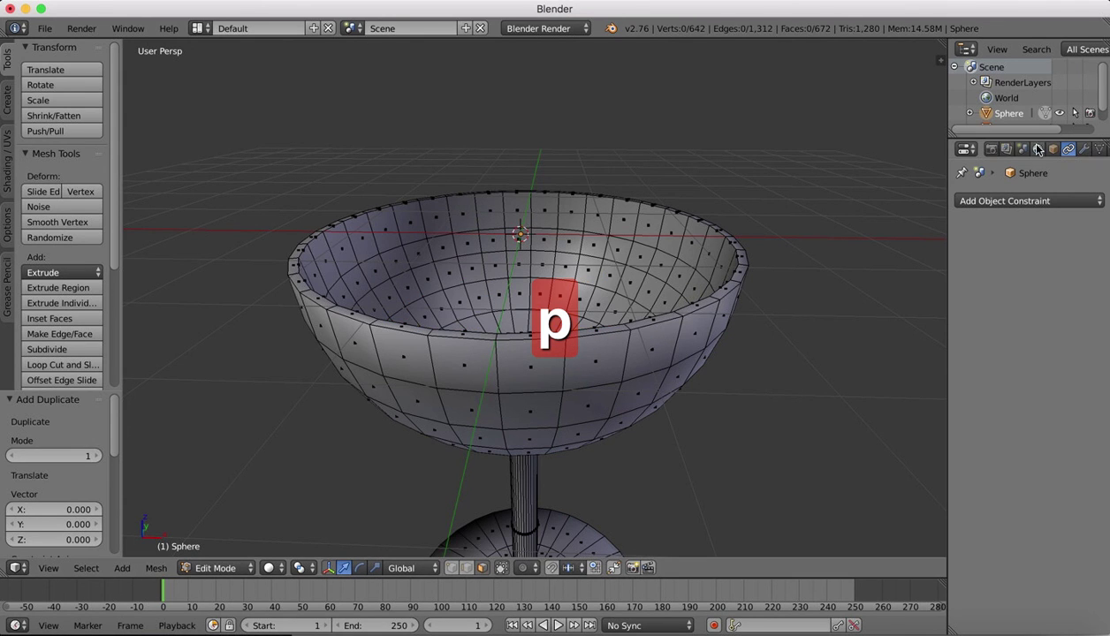
Step: In Object Mode, scale the separated inner piece to about 0.895 and raise it about 0.096 along Z
{"action": "left_click_drag", "start_coordinate": [1036, 138], "coordinate": [1036, 201]}
{"action": "left_click", "coordinate": [1013, 129]}
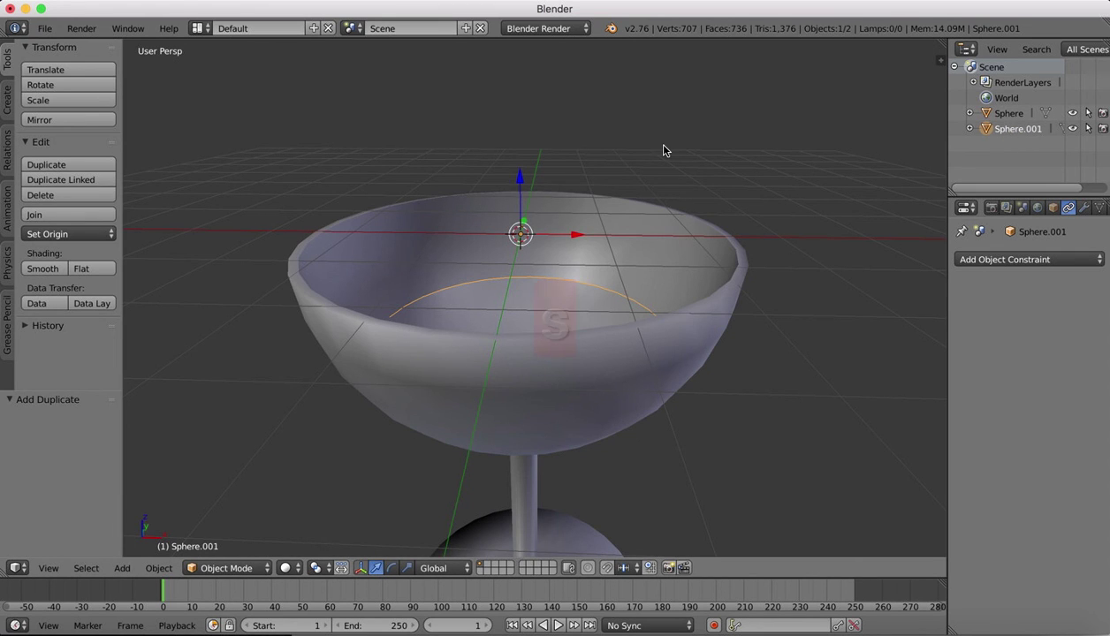
{"action": "key", "text": "s"}
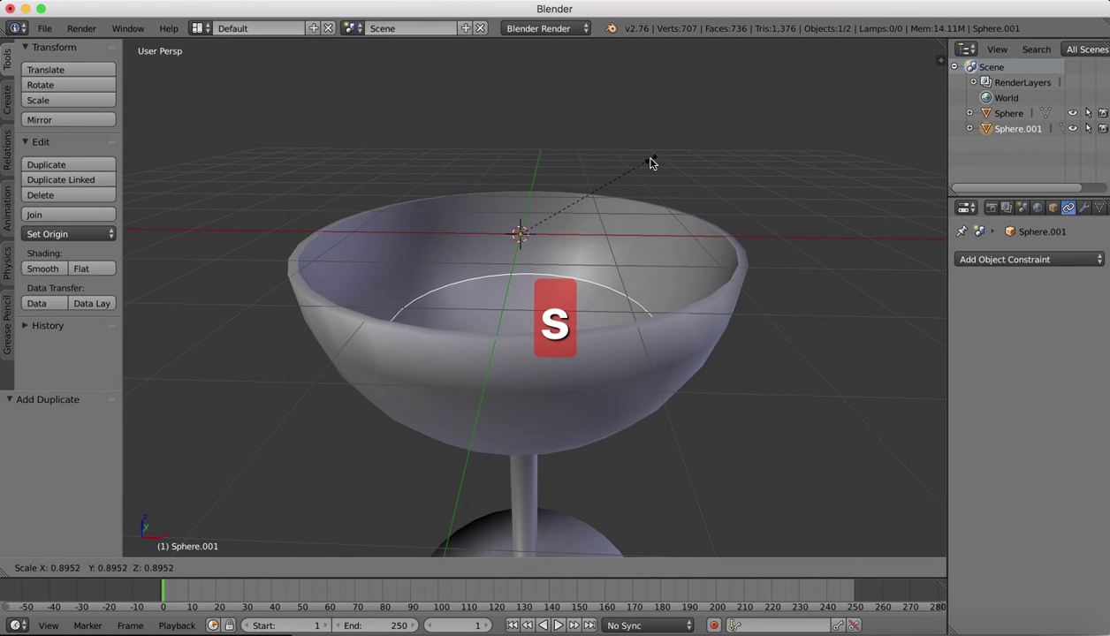
{"action": "left_click", "coordinate": [649, 162]}
{"action": "middle_click_drag", "start_coordinate": [648, 157], "coordinate": [526, 232]}
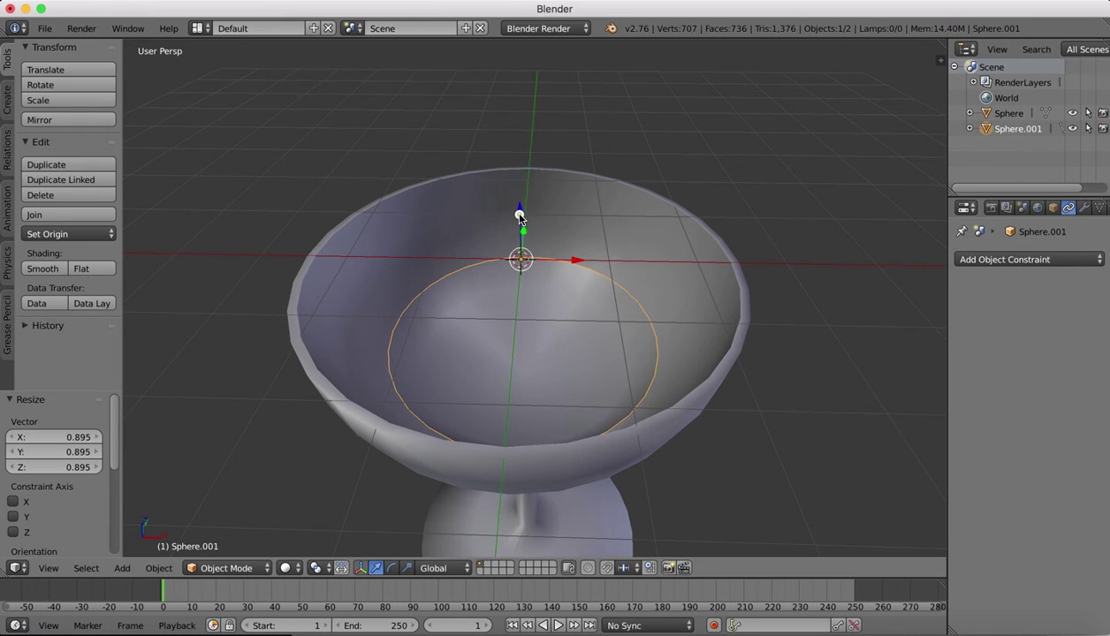
{"action": "left_click_drag", "start_coordinate": [519, 216], "coordinate": [520, 208]}
{"action": "scroll", "coordinate": [671, 196], "scroll_direction": "right", "scroll_amount": 5}
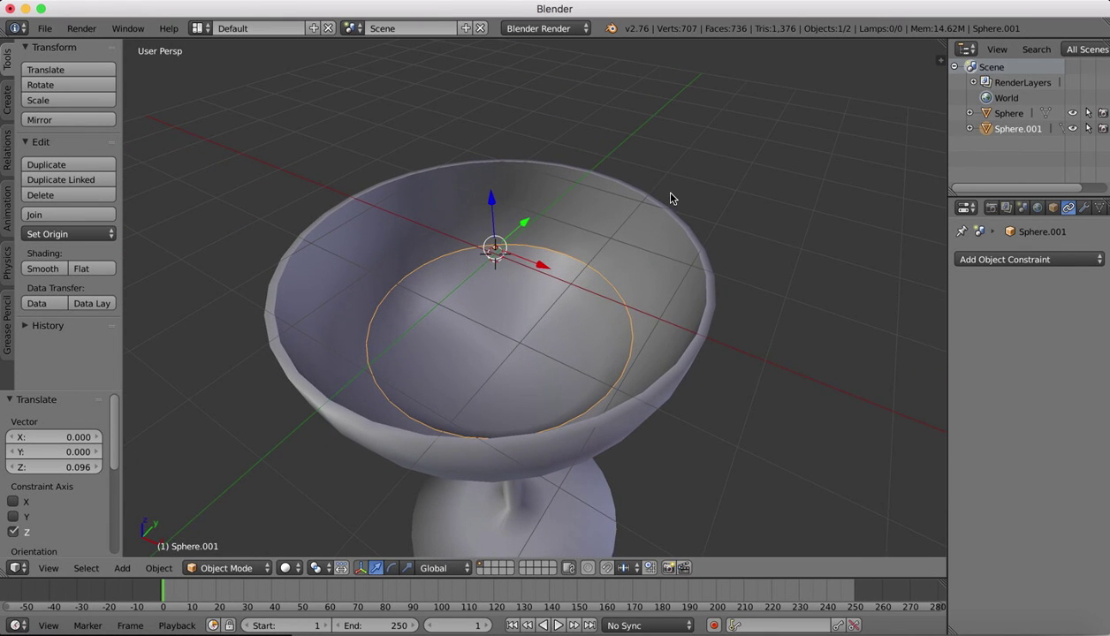
Step: Rename the separated inner bowl piece as liquid
{"action": "double_click", "coordinate": [1016, 128]}
{"action": "type", "text": "liquid"}
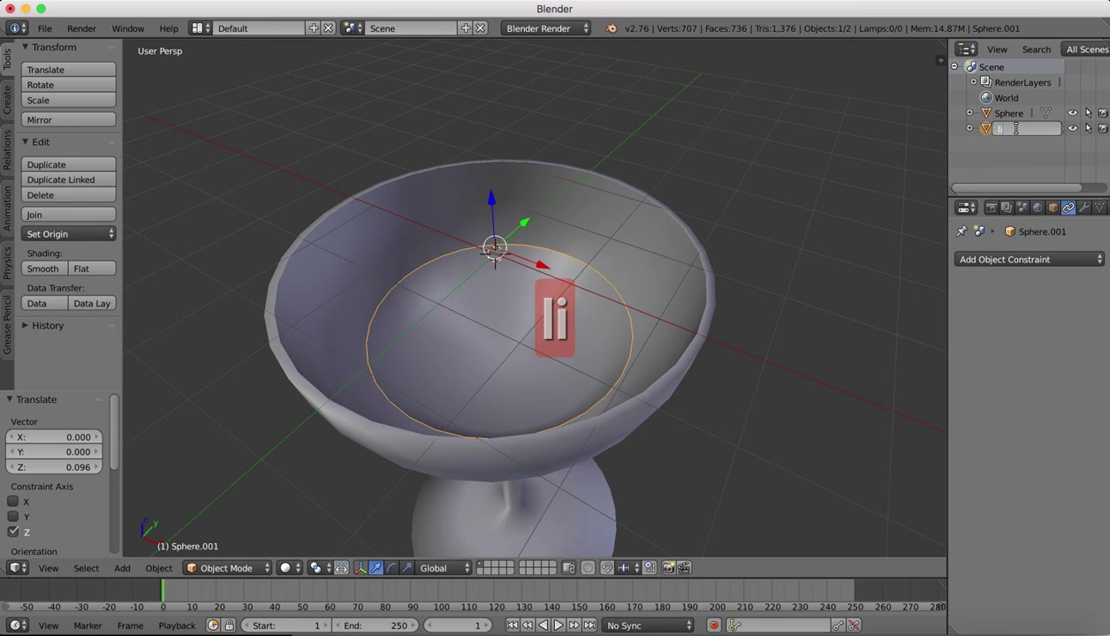
{"action": "key", "text": "Return"}
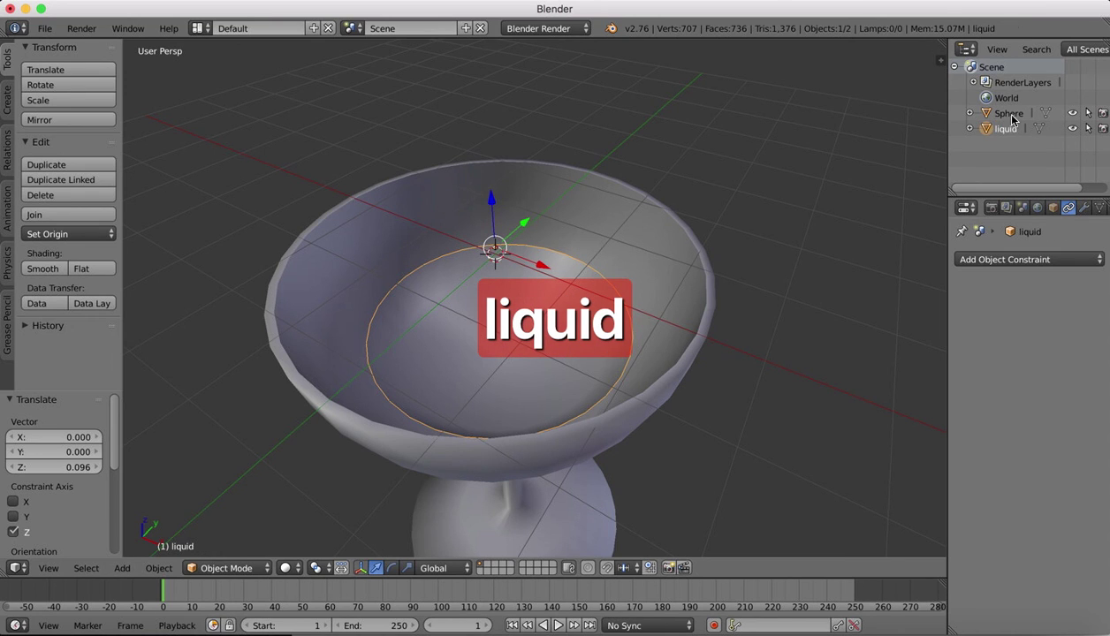
Step: Rename the goblet object as obstacle
{"action": "left_click", "coordinate": [1008, 114]}
{"action": "double_click", "coordinate": [1009, 114]}
{"action": "type", "text": "gl"}
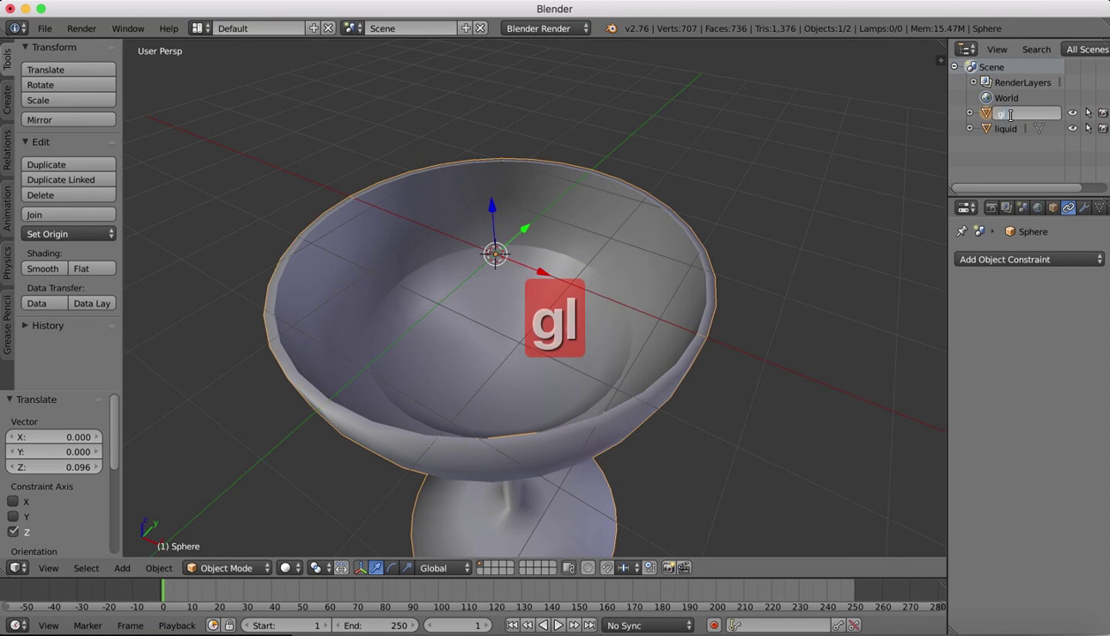
{"action": "type", "text": "assobstacle"}
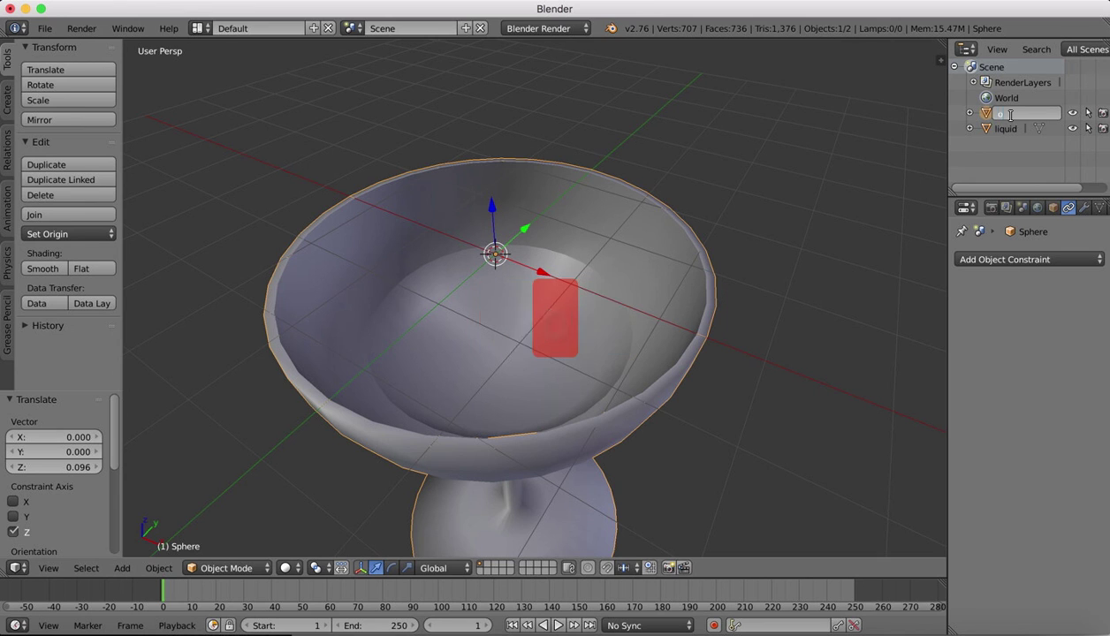
{"action": "key", "text": "Return"}
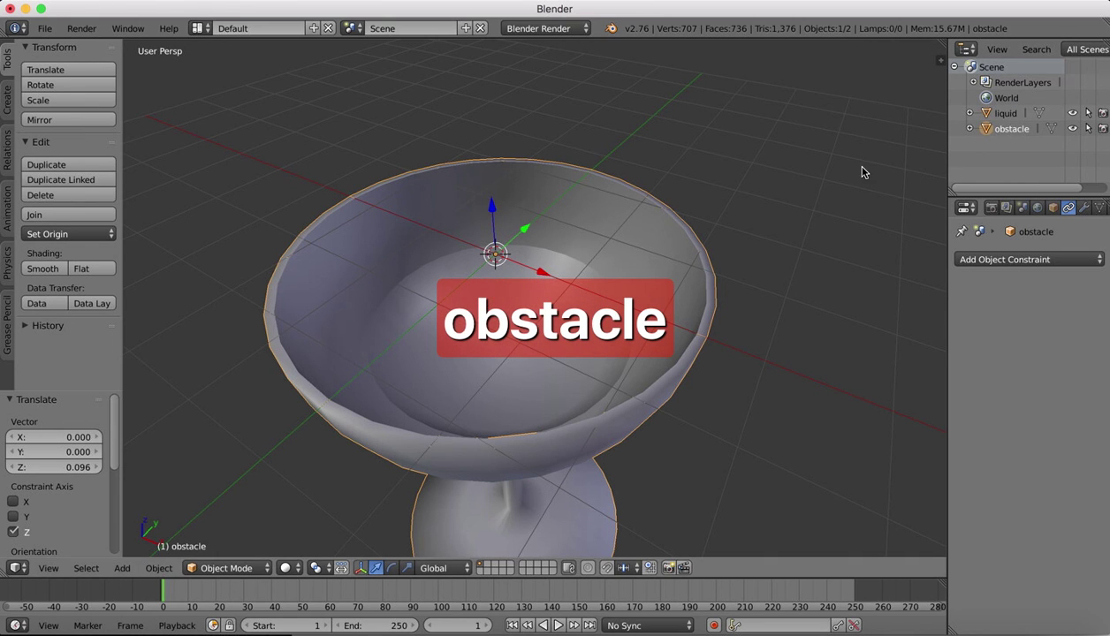
Step: Add a Subdivision Surface modifier to the goblet obstacle
{"action": "scroll", "coordinate": [782, 157], "scroll_direction": "down", "scroll_amount": 5}
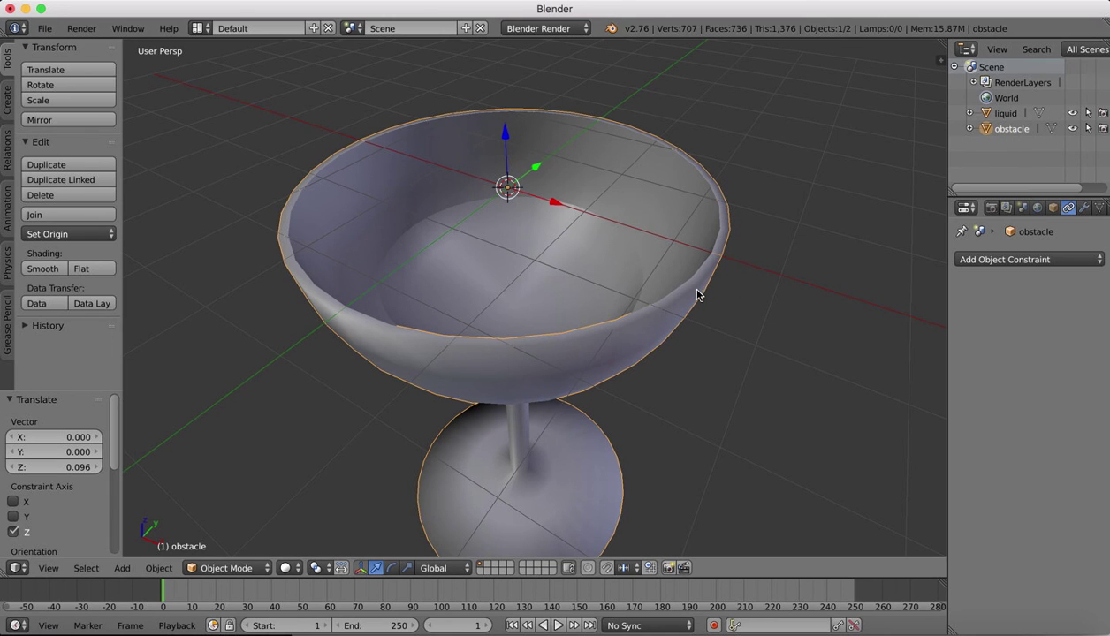
{"action": "left_click", "coordinate": [1026, 265]}
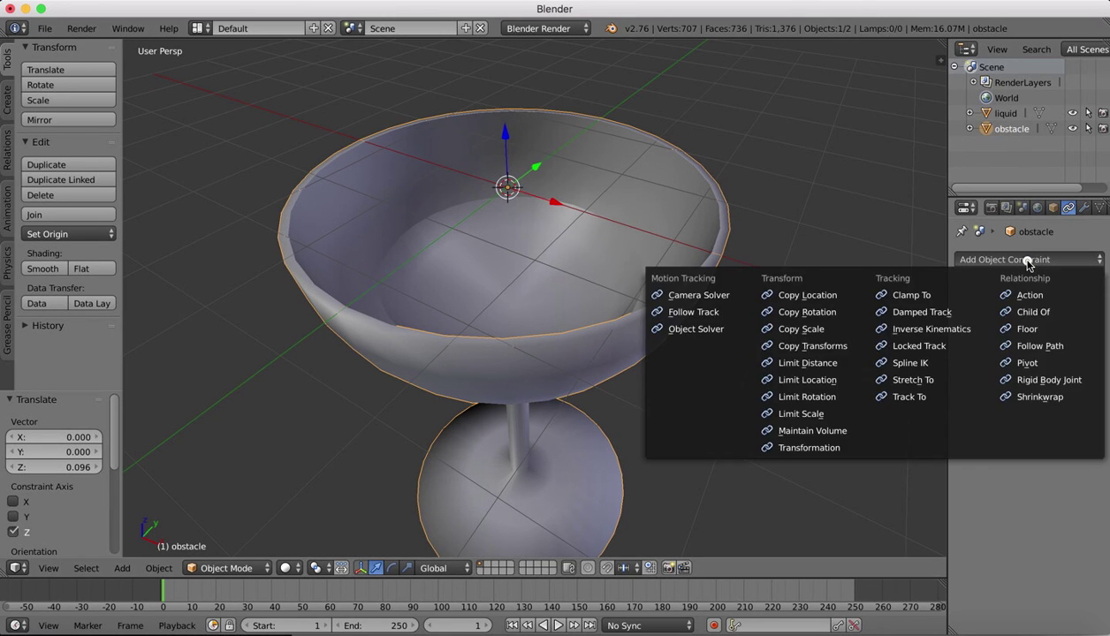
{"action": "left_click", "coordinate": [1026, 265]}
{"action": "left_click", "coordinate": [1084, 208]}
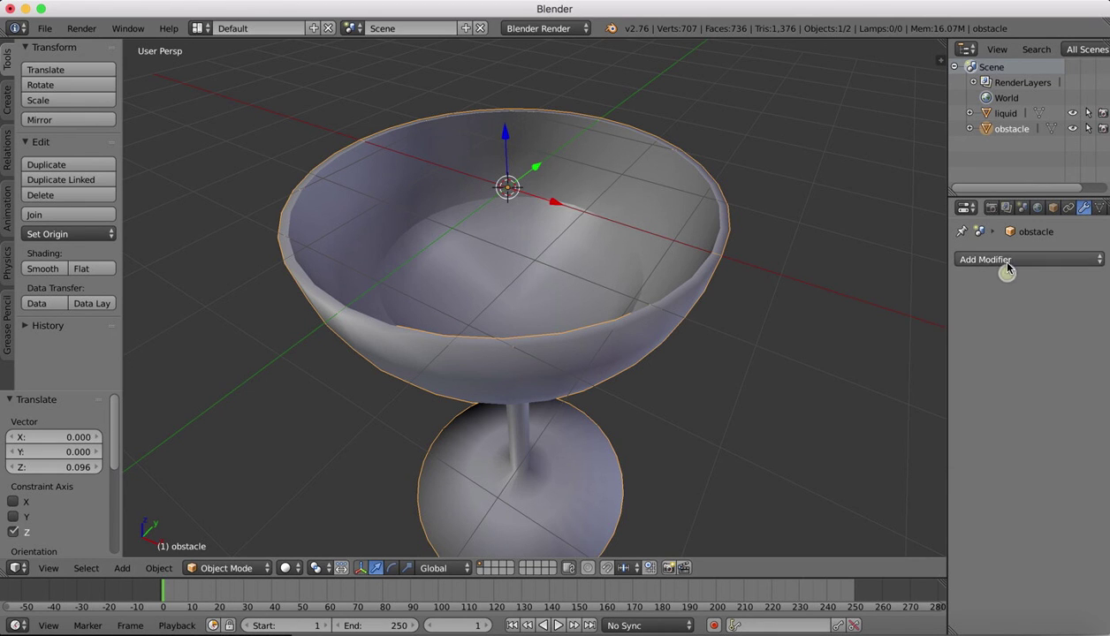
{"action": "left_click", "coordinate": [994, 259]}
{"action": "left_click", "coordinate": [794, 516]}
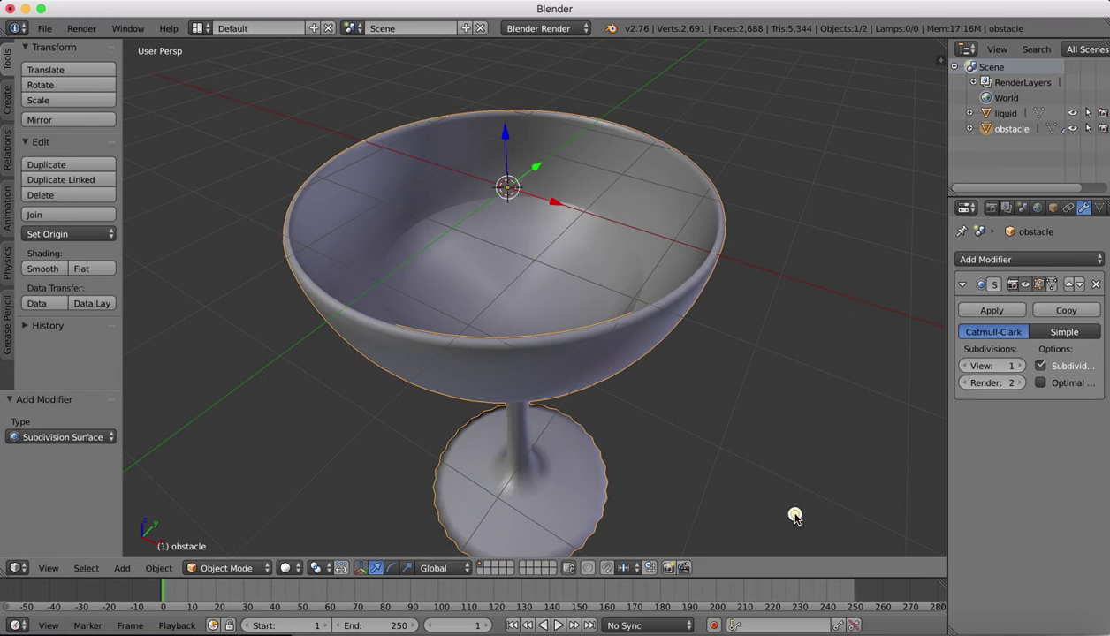
Step: Set the goblet's Subdivision Surface viewport level to 3
{"action": "scroll", "coordinate": [695, 287], "scroll_direction": "down", "scroll_amount": 10}
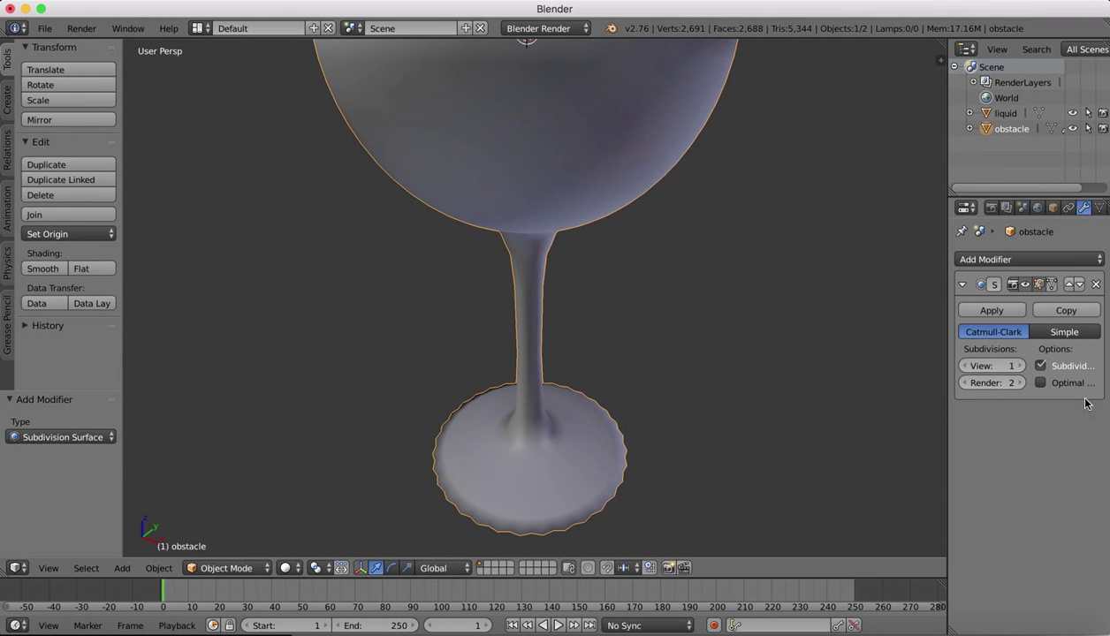
{"action": "left_click", "coordinate": [1020, 365]}
{"action": "left_click", "coordinate": [1021, 366]}
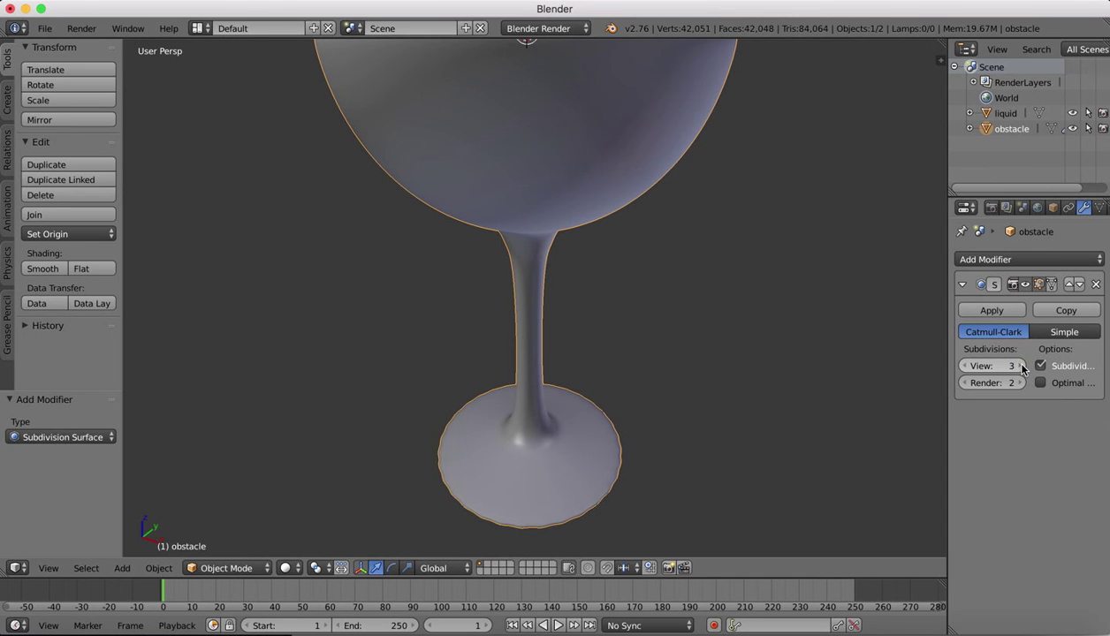
{"action": "left_click", "coordinate": [1021, 367]}
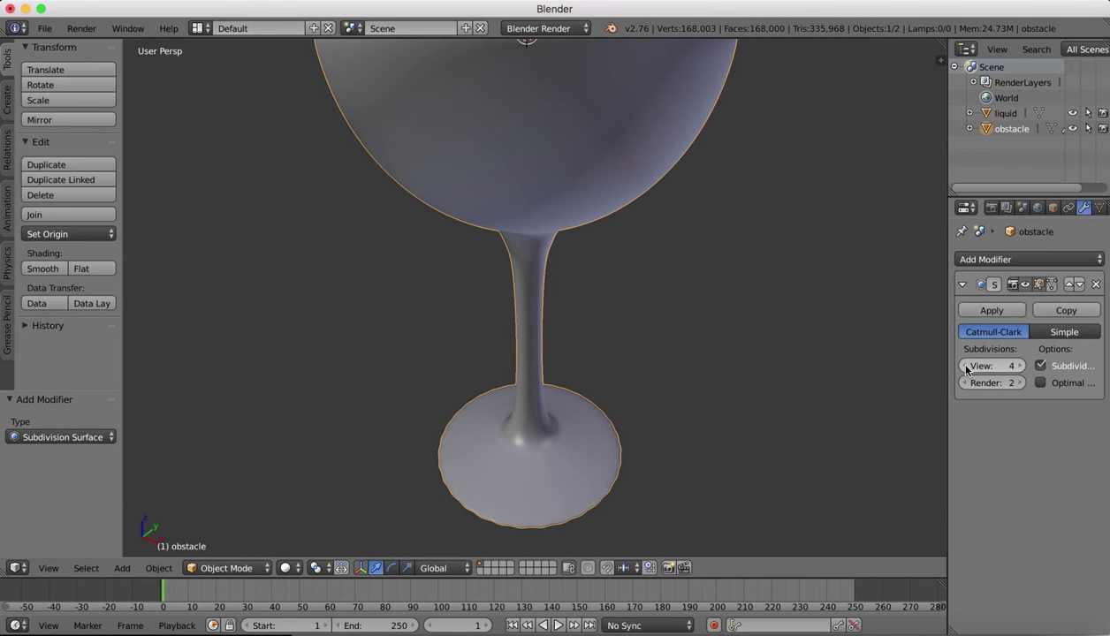
{"action": "double_click", "coordinate": [965, 367]}
{"action": "left_click", "coordinate": [1021, 366]}
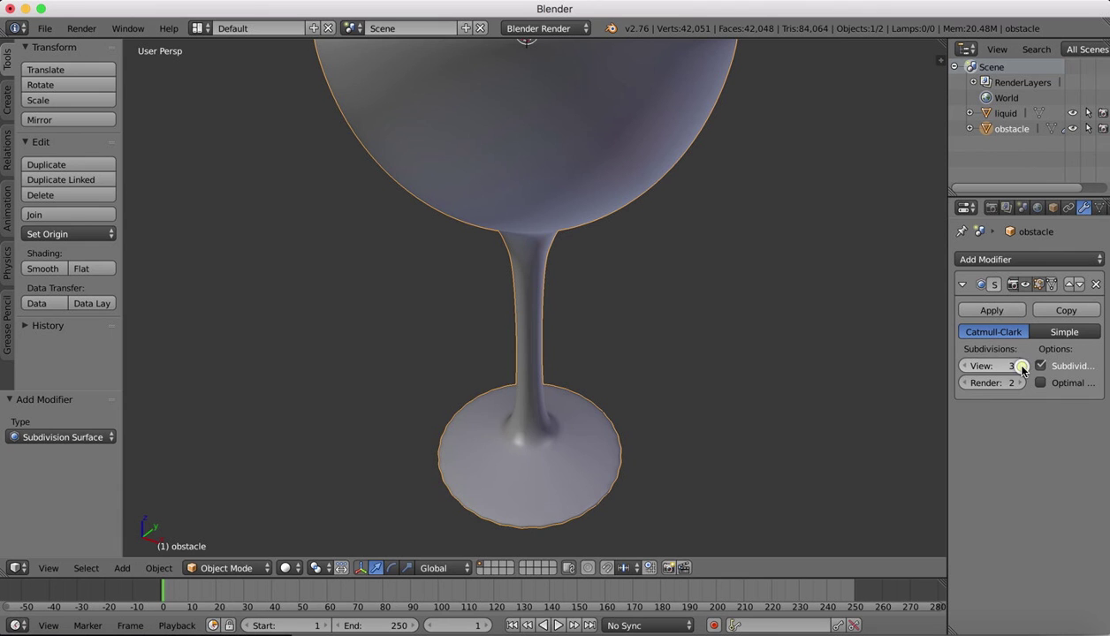
Step: Apply the Subdivision Surface modifier to the goblet mesh
{"action": "scroll", "coordinate": [739, 168], "scroll_direction": "up", "scroll_amount": 10}
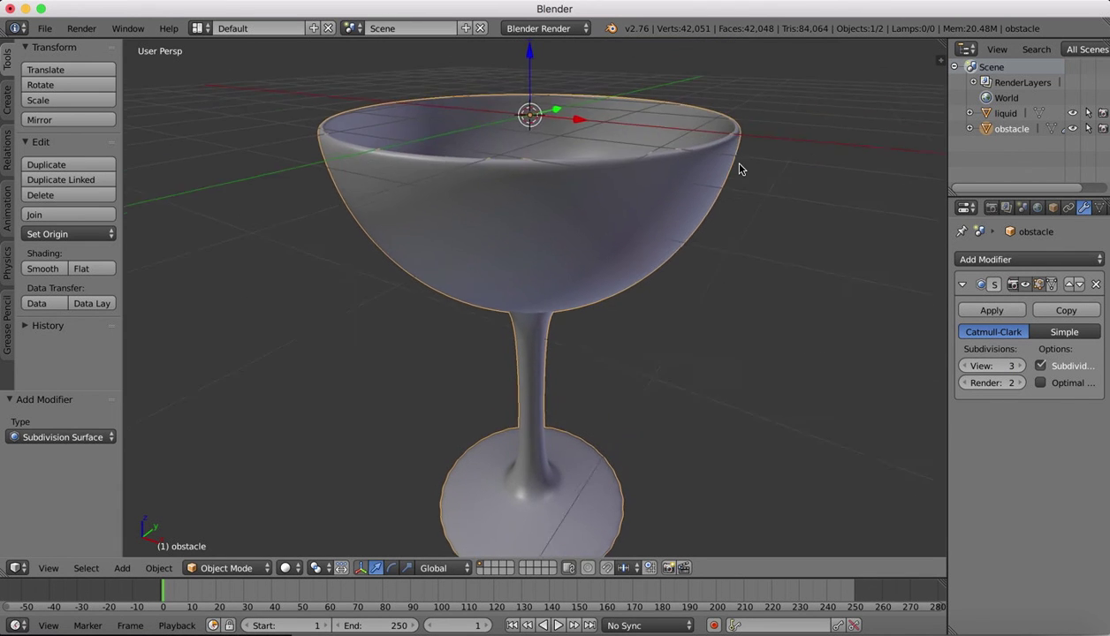
{"action": "scroll", "coordinate": [739, 168], "scroll_direction": "down", "scroll_amount": 5}
{"action": "scroll", "coordinate": [739, 166], "scroll_direction": "down", "scroll_amount": 10}
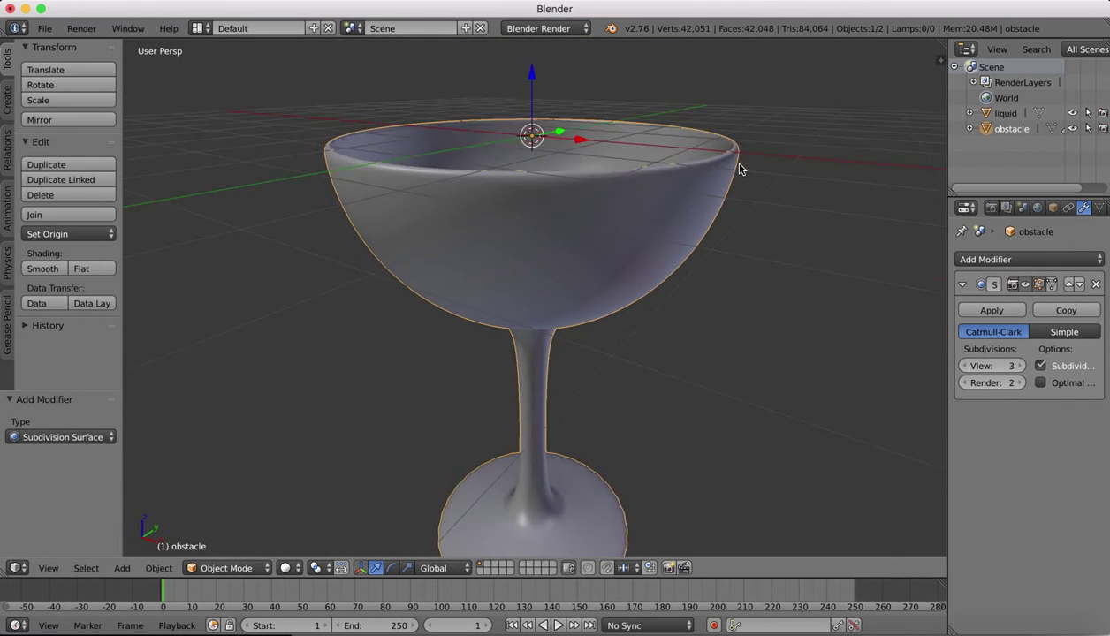
{"action": "scroll", "coordinate": [715, 203], "scroll_direction": "up", "scroll_amount": 10}
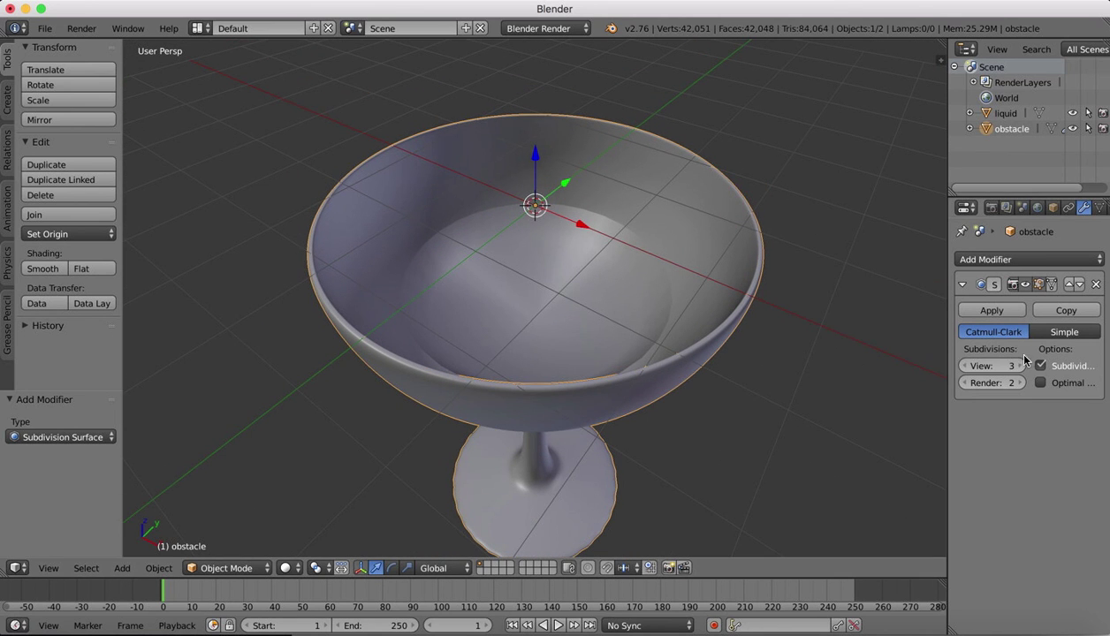
{"action": "left_click", "coordinate": [991, 310]}
Step: Select the liquid object inside the bowl and shade it smooth
{"action": "scroll", "coordinate": [587, 175], "scroll_direction": "down", "scroll_amount": 5}
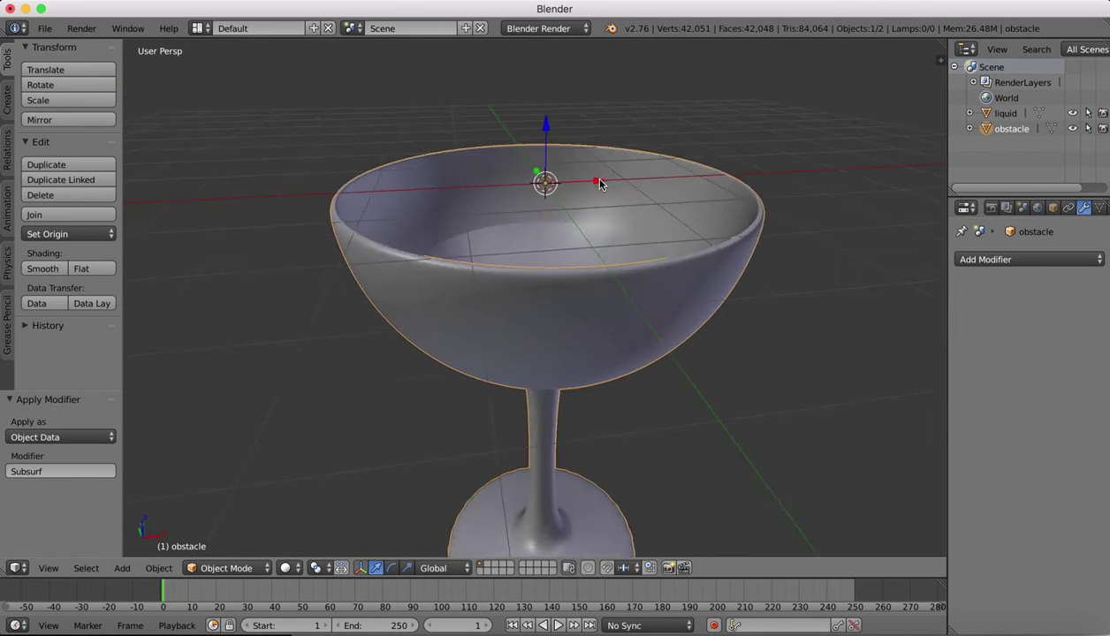
{"action": "scroll", "coordinate": [599, 184], "scroll_direction": "down", "scroll_amount": 5}
{"action": "scroll", "coordinate": [599, 185], "scroll_direction": "up", "scroll_amount": 5}
{"action": "scroll", "coordinate": [598, 185], "scroll_direction": "down", "scroll_amount": 5, "text": "shift"}
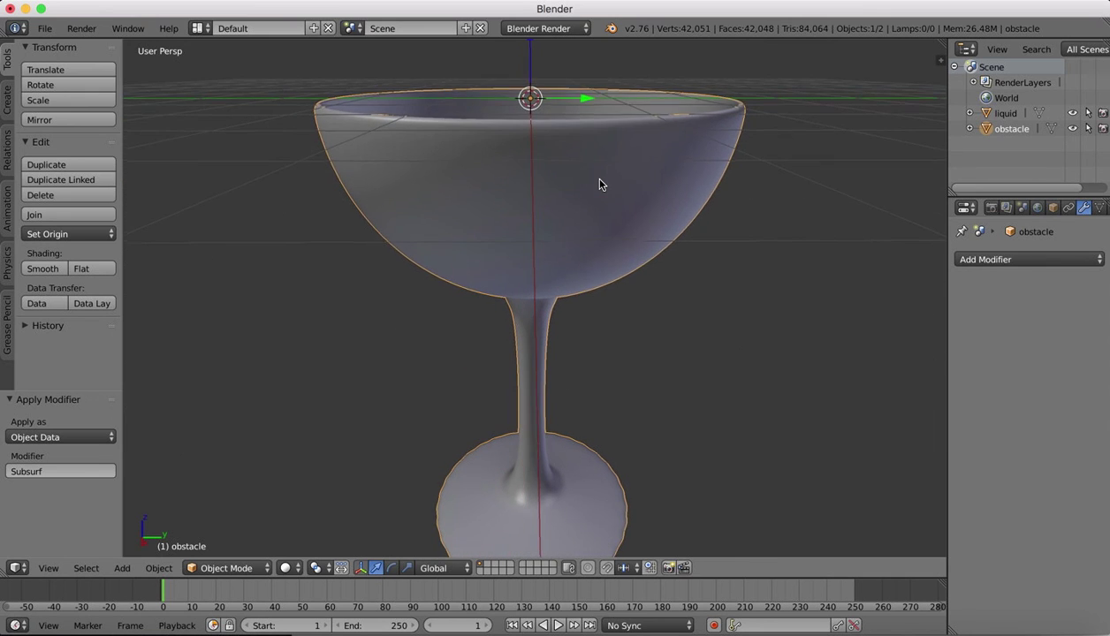
{"action": "scroll", "coordinate": [600, 180], "scroll_direction": "up", "scroll_amount": 3}
{"action": "scroll", "coordinate": [648, 273], "scroll_direction": "up", "scroll_amount": 3}
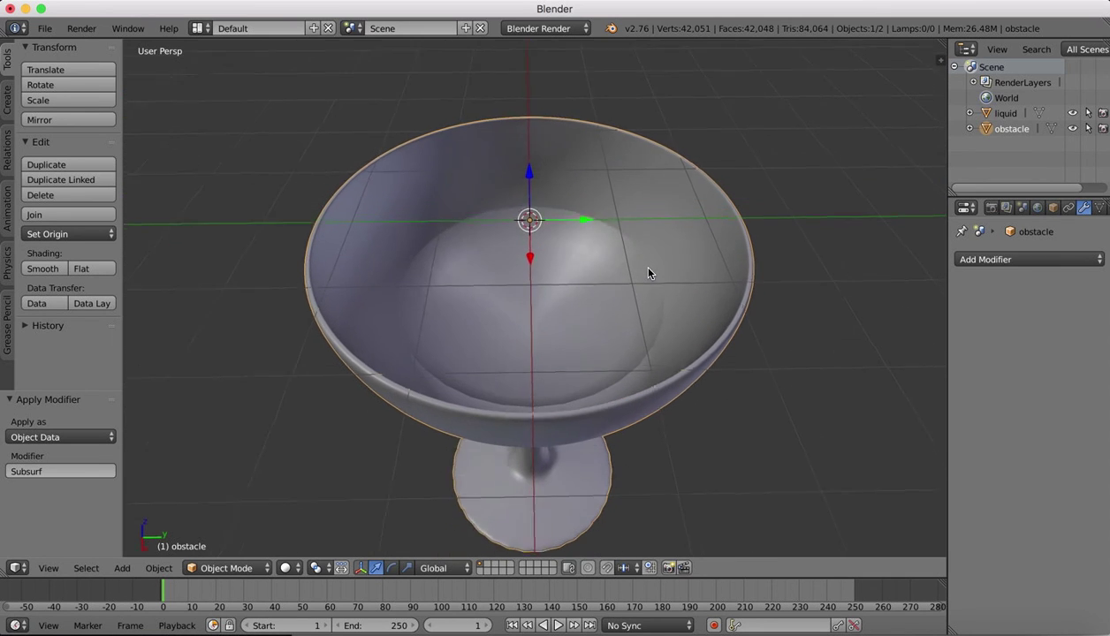
{"action": "right_click", "coordinate": [590, 288]}
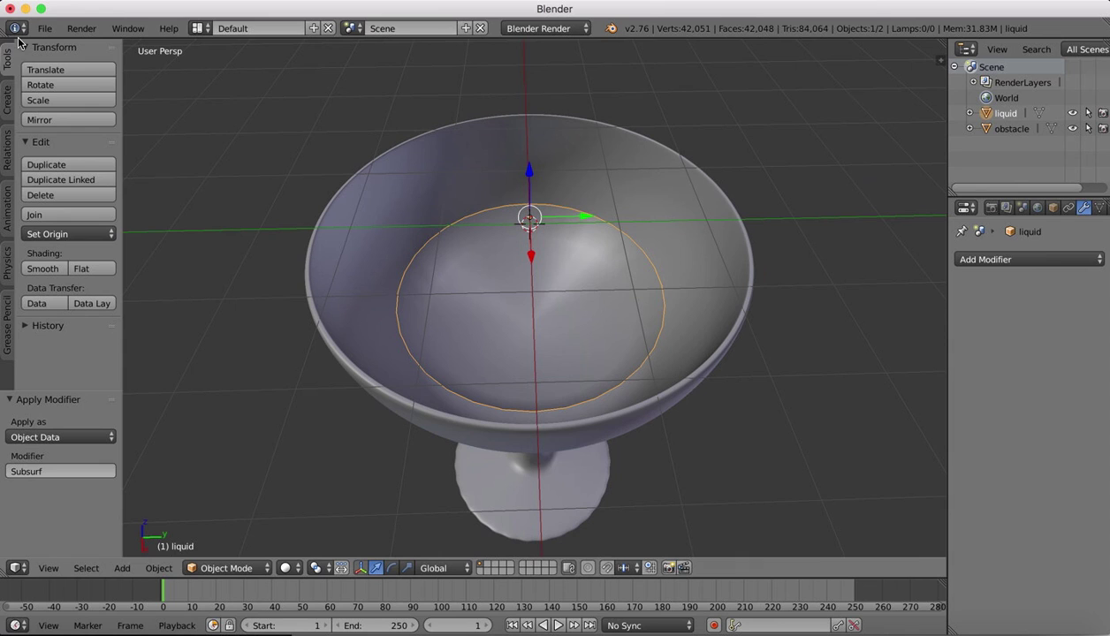
{"action": "left_click", "coordinate": [44, 270]}
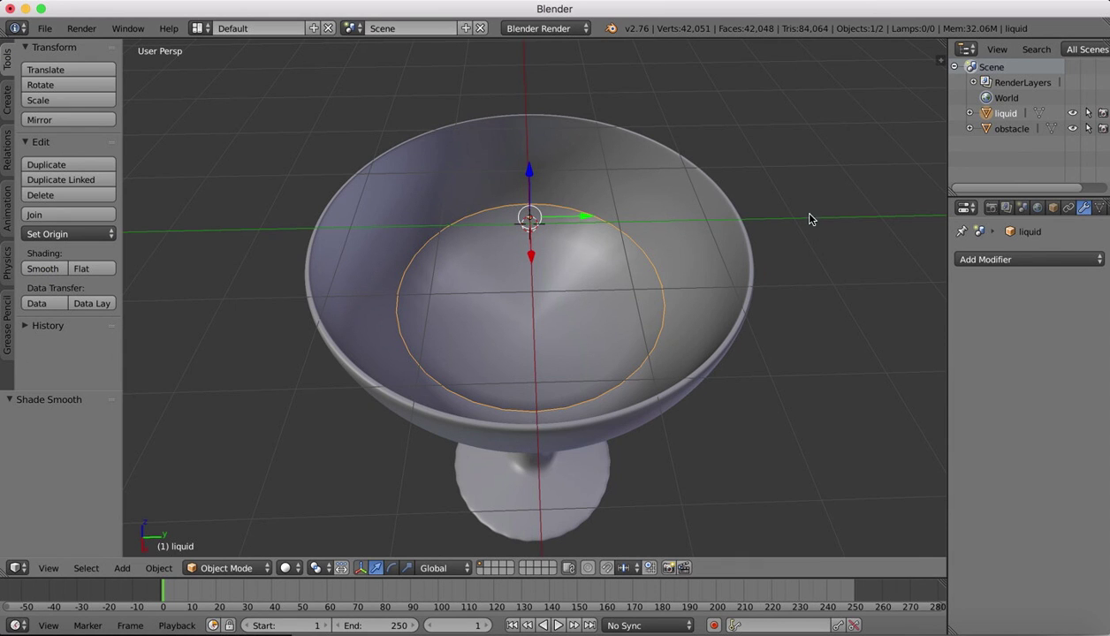
Step: In front view, select the liquid and obstacle together and raise both about 7.595 along Z
{"action": "scroll", "coordinate": [796, 188], "scroll_direction": "down", "scroll_amount": 5}
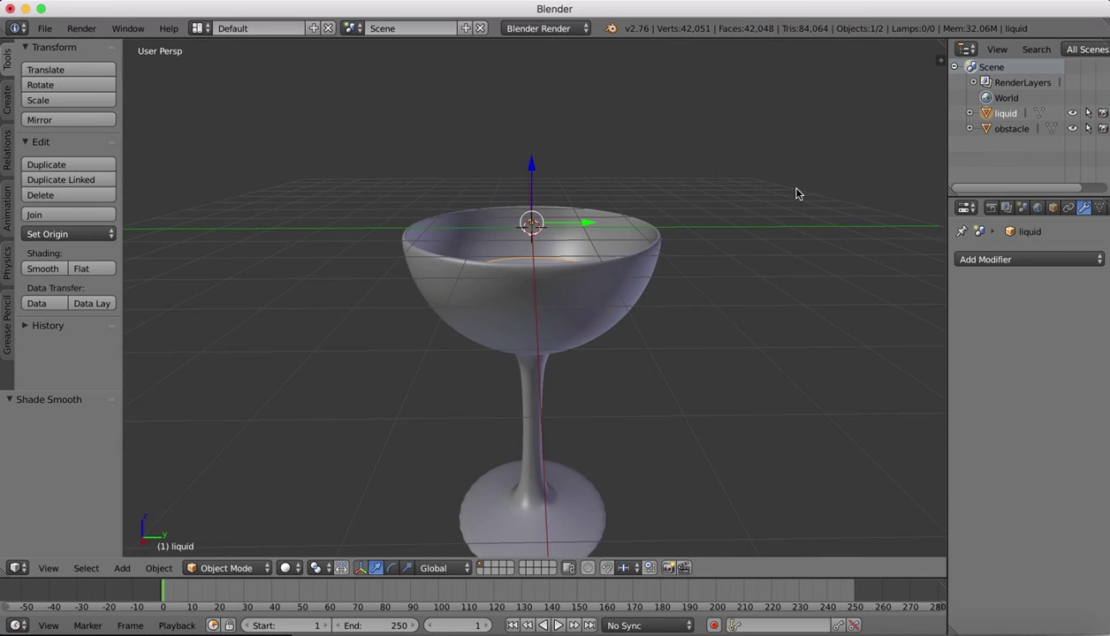
{"action": "scroll", "coordinate": [796, 188], "scroll_direction": "up", "scroll_amount": 3}
{"action": "left_click", "coordinate": [49, 568]}
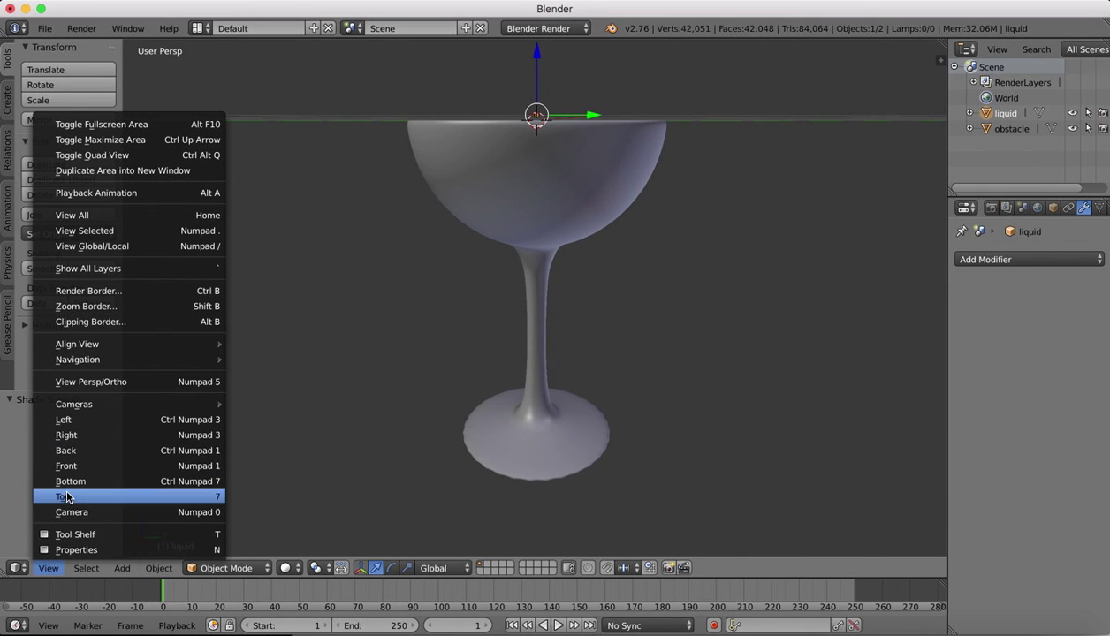
{"action": "left_click", "coordinate": [67, 464]}
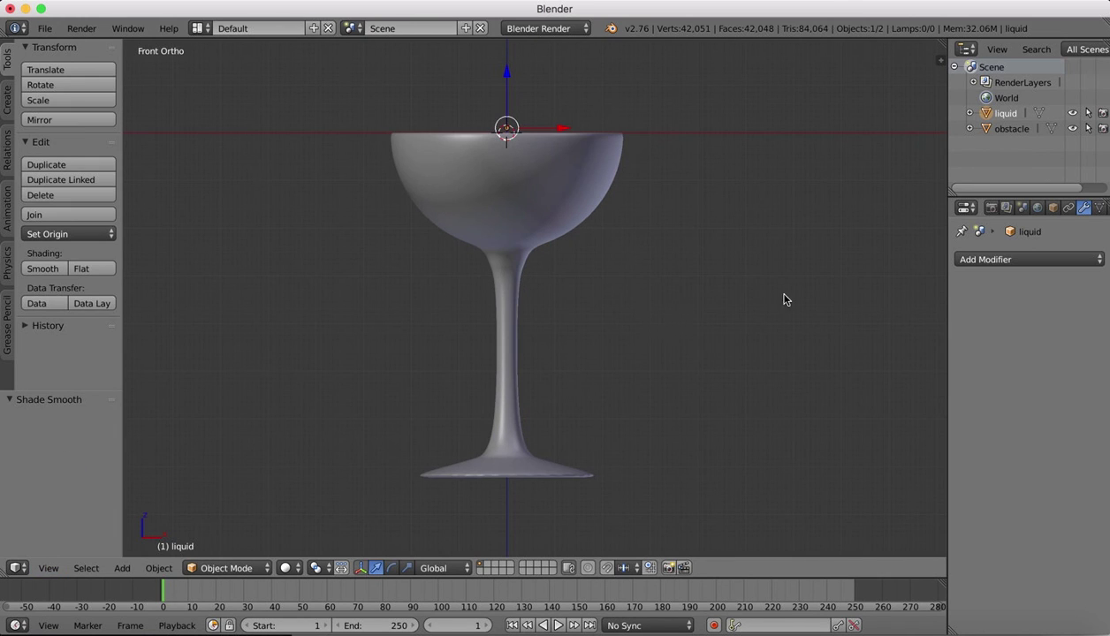
{"action": "scroll", "coordinate": [693, 369], "scroll_direction": "down", "scroll_amount": 4}
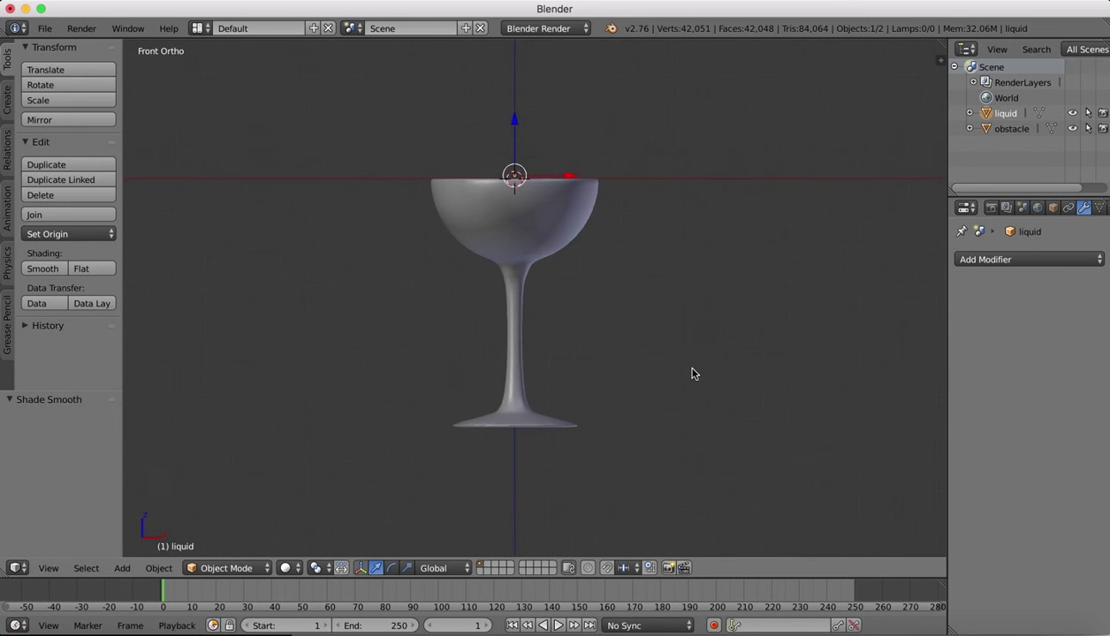
{"action": "left_click", "coordinate": [1001, 130]}
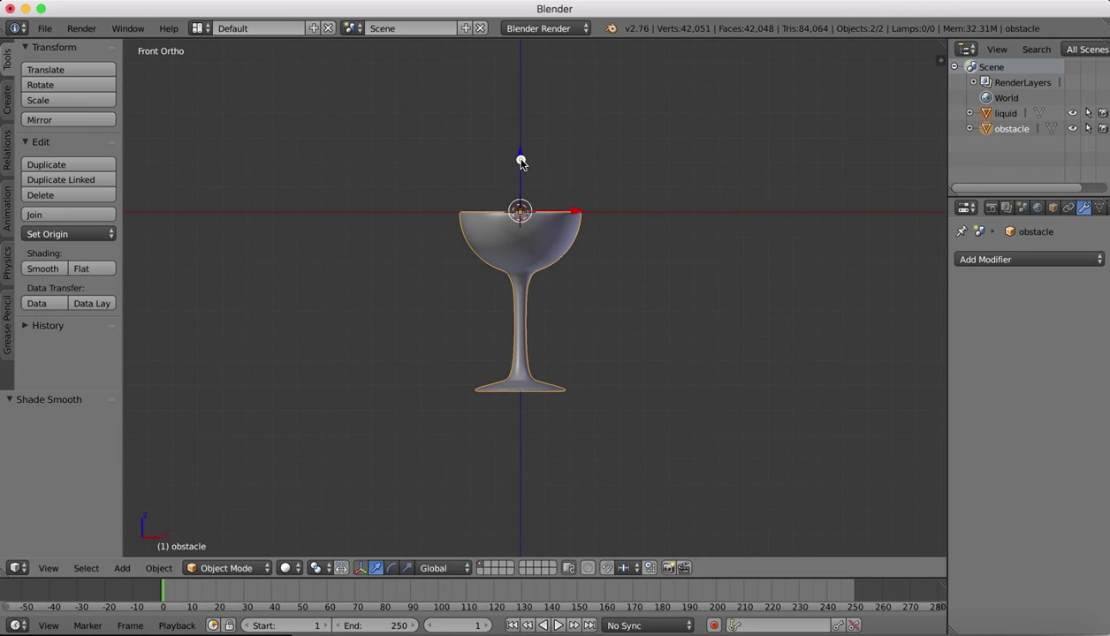
{"action": "left_click_drag", "start_coordinate": [520, 161], "coordinate": [511, 490]}
Step: Add a cube at the origin and scale it uniformly to about 6.658
{"action": "left_click", "coordinate": [6, 99]}
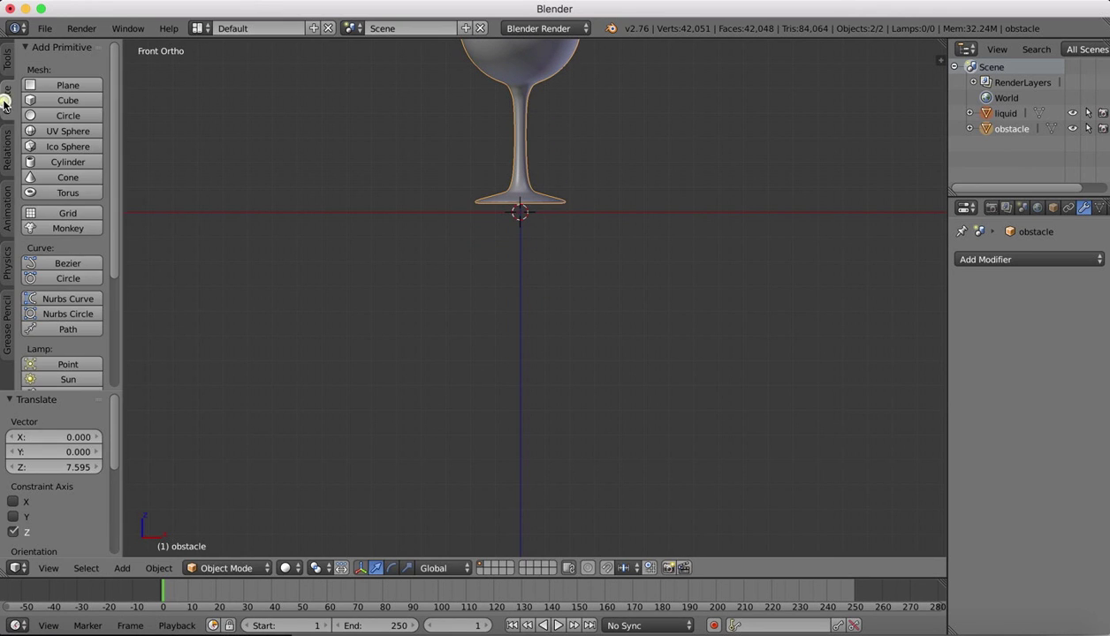
{"action": "left_click", "coordinate": [68, 102]}
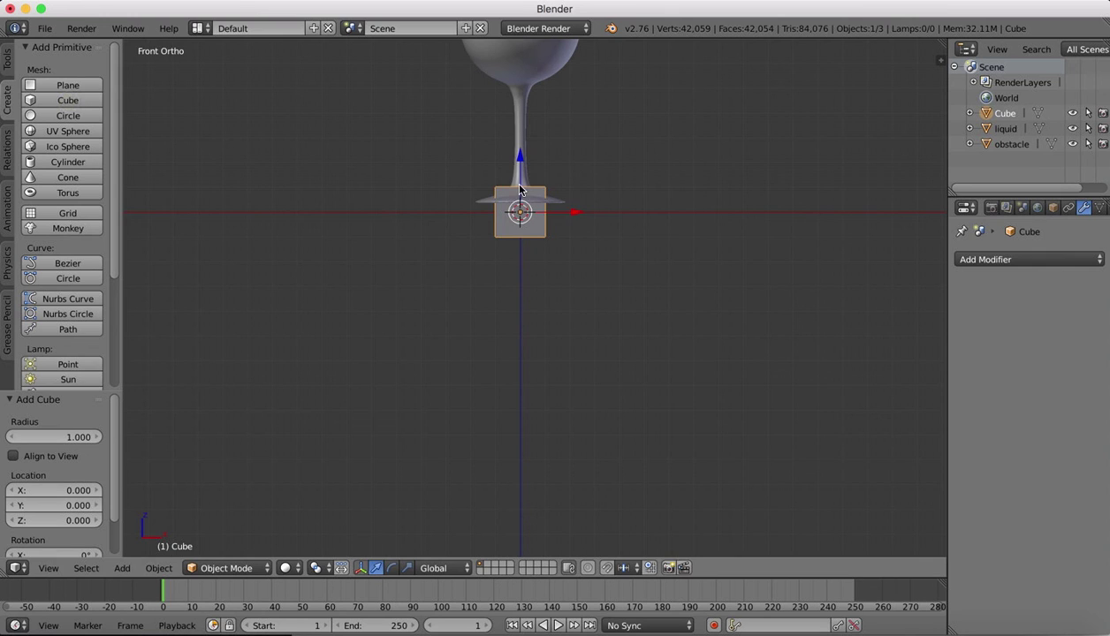
{"action": "key", "text": "s"}
{"action": "left_click", "coordinate": [608, 65]}
{"action": "scroll", "coordinate": [584, 189], "scroll_direction": "up", "scroll_amount": 5, "text": "shift"}
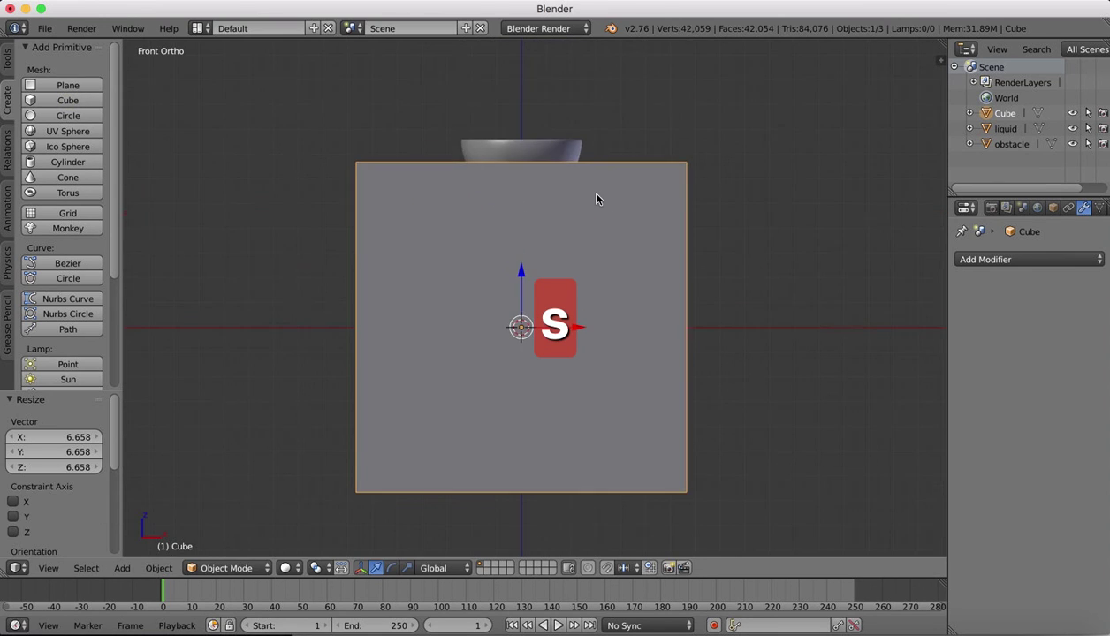
Step: In wireframe display, enclose the goblet with the cube: raise it about 3.953 along Z, scale it to 0.648, and raise it another 0.062
{"action": "key", "text": "z"}
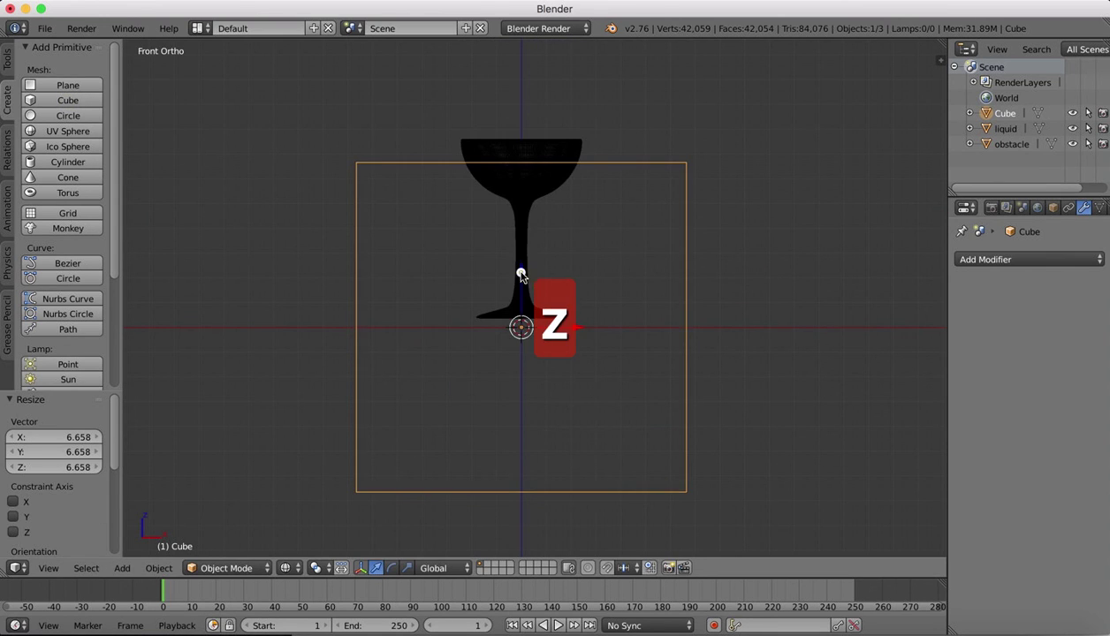
{"action": "key", "text": "g"}
{"action": "key", "text": "z"}
{"action": "left_click", "coordinate": [521, 183]}
{"action": "key", "text": "s"}
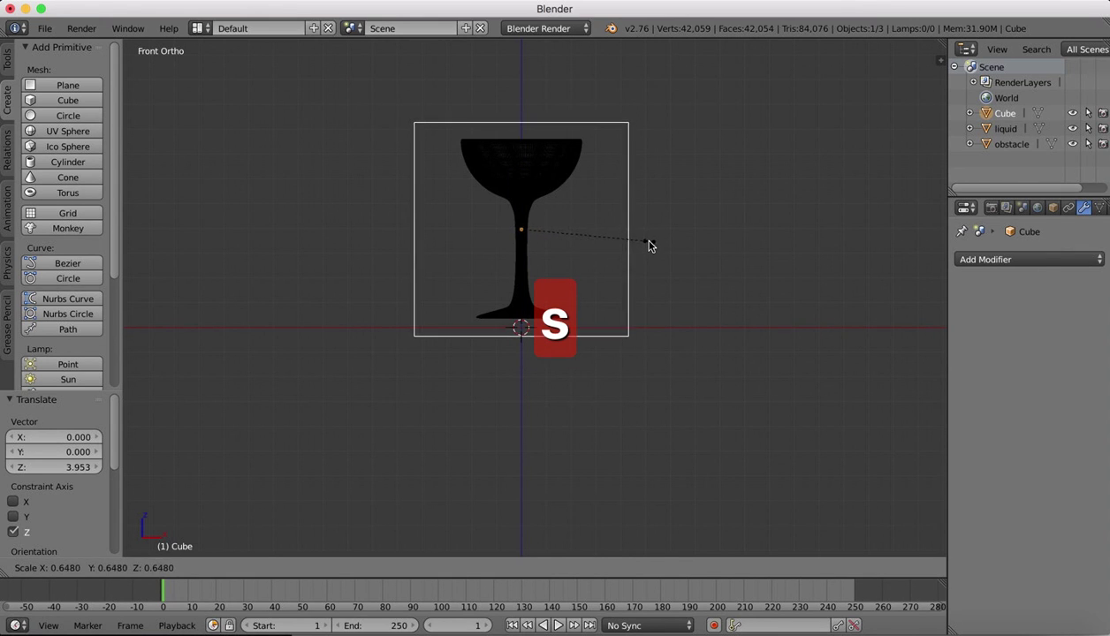
{"action": "left_click", "coordinate": [649, 243]}
{"action": "key", "text": "g"}
{"action": "key", "text": "z"}
{"action": "left_click", "coordinate": [520, 173]}
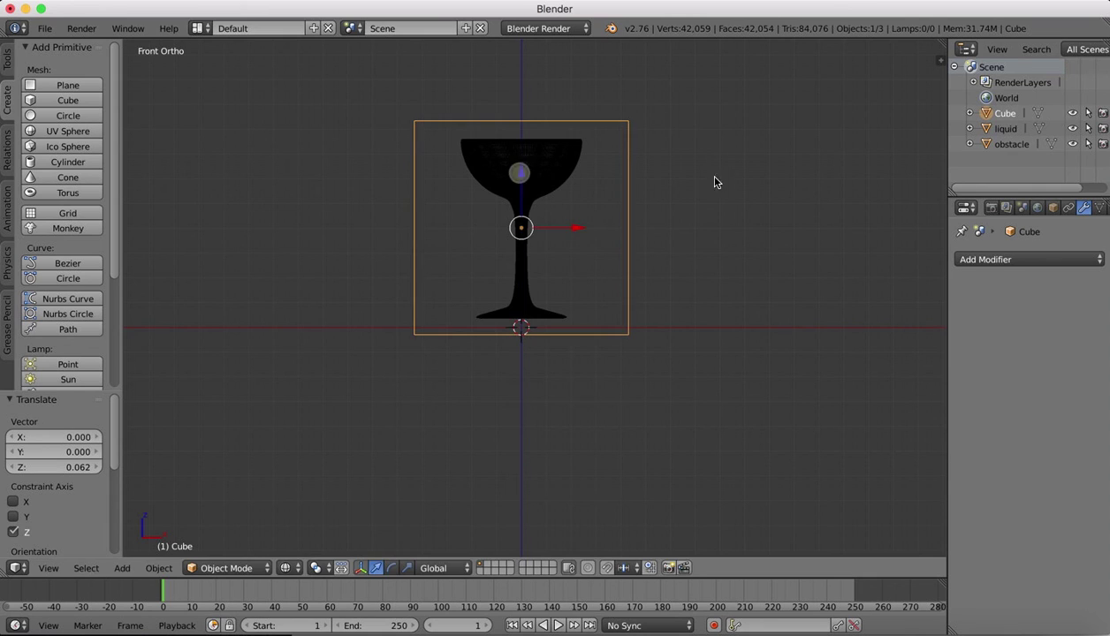
Step: Add a Fluid Simulation modifier to the cube and set its fluid type to Domain
{"action": "left_click", "coordinate": [1065, 259]}
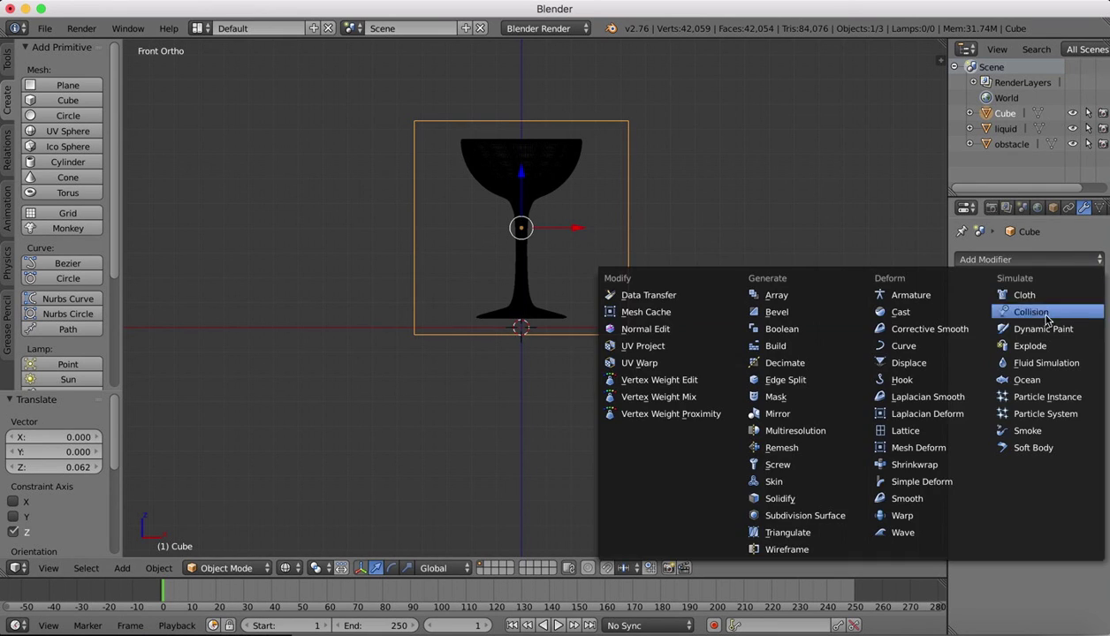
{"action": "left_click", "coordinate": [1043, 363]}
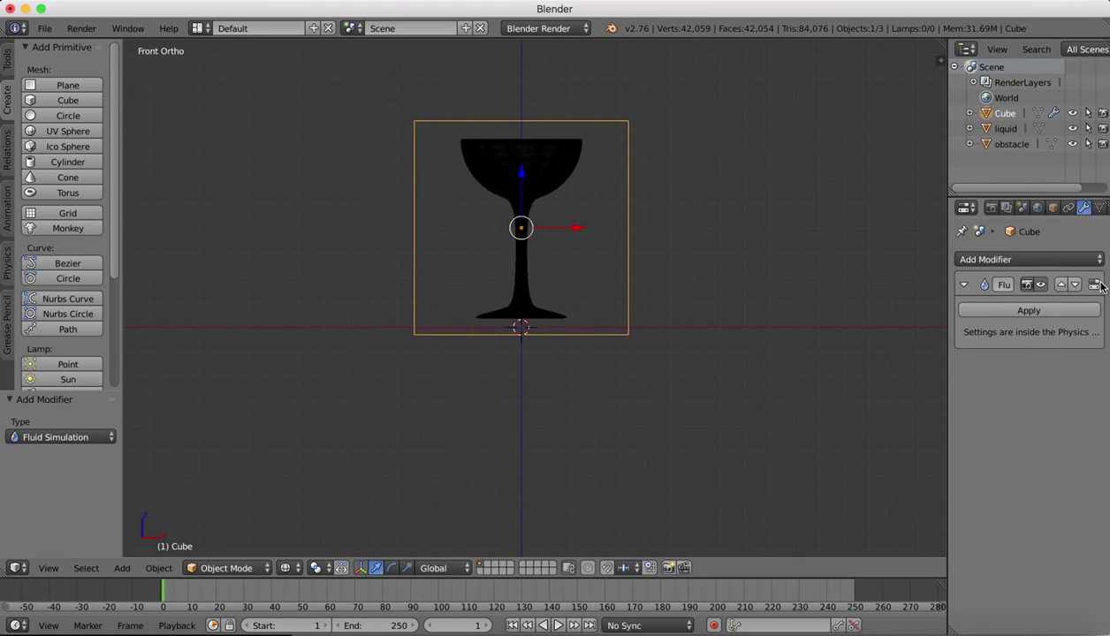
{"action": "left_click", "coordinate": [1097, 284]}
{"action": "left_click", "coordinate": [1032, 394]}
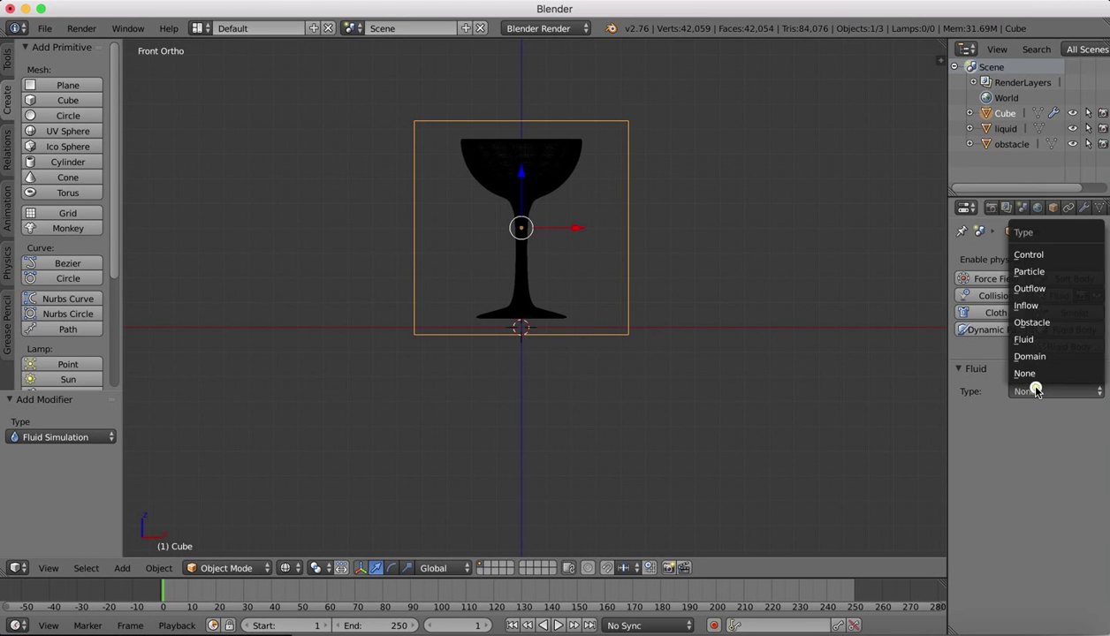
{"action": "left_click", "coordinate": [1031, 358]}
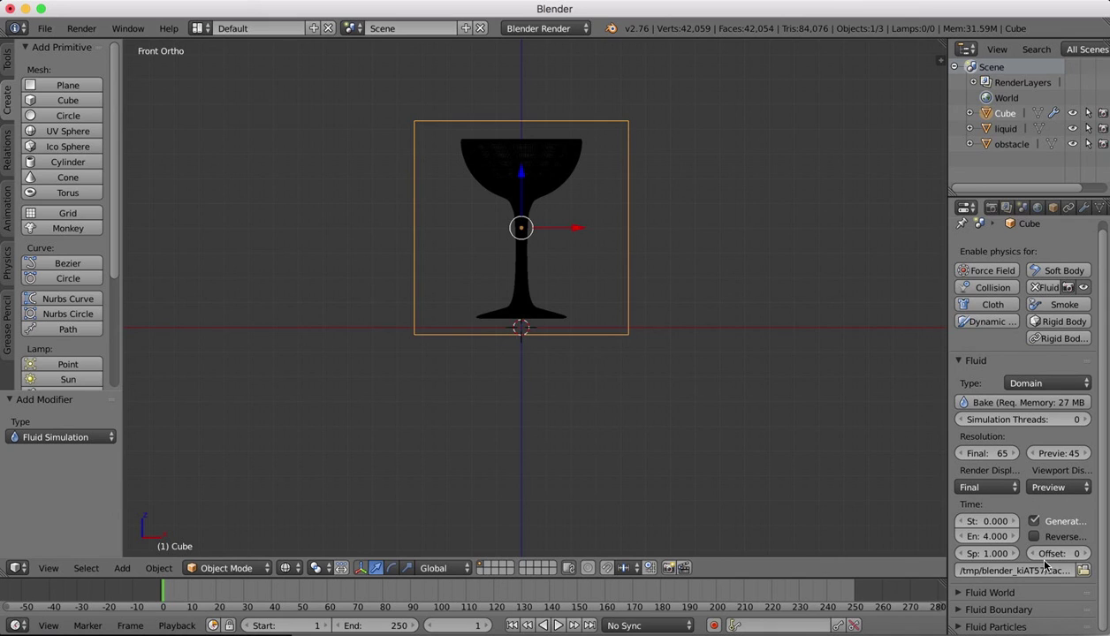
Step: Choose the Water viscosity preset in the domain's Fluid World settings and expand the Fluid Particles settings
{"action": "left_click", "coordinate": [958, 593]}
{"action": "scroll", "coordinate": [972, 565], "scroll_direction": "down", "scroll_amount": 3}
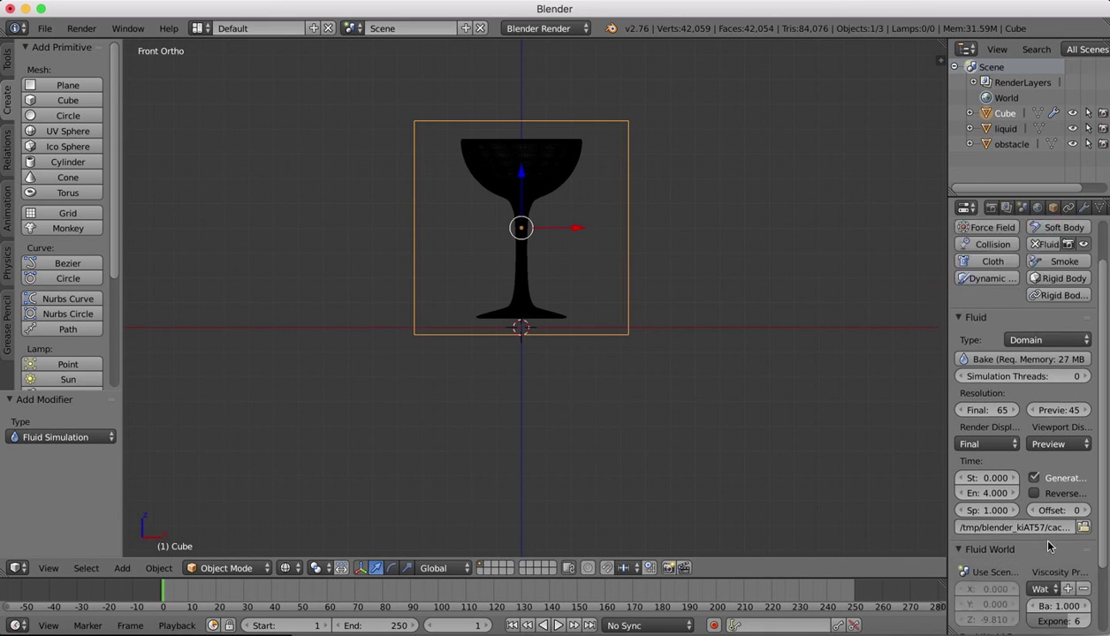
{"action": "left_click", "coordinate": [1044, 504]}
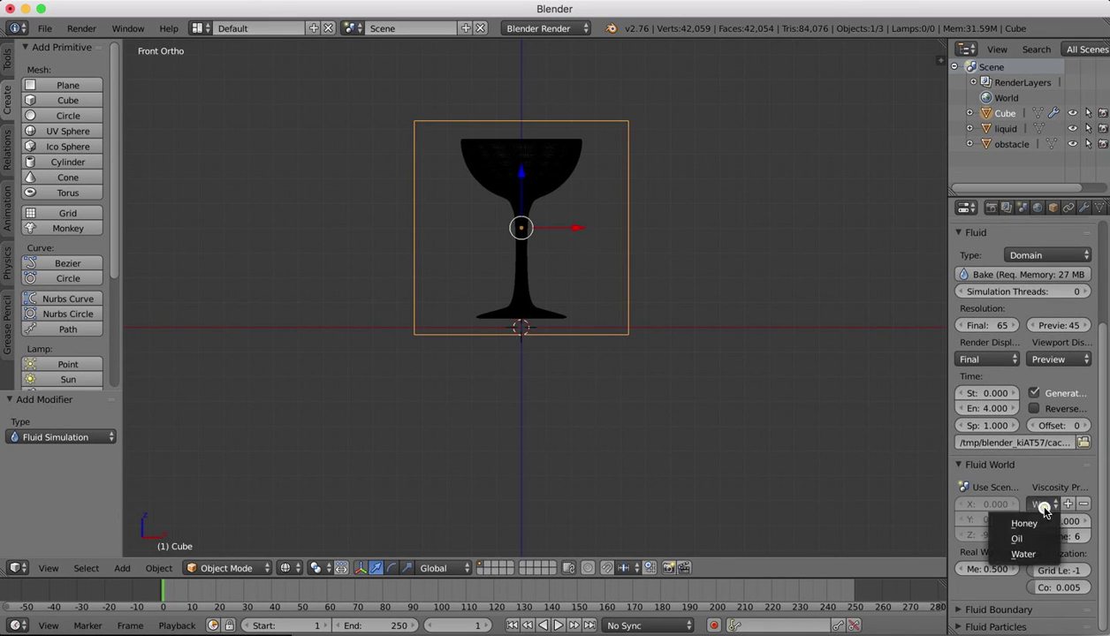
{"action": "left_click", "coordinate": [1018, 553]}
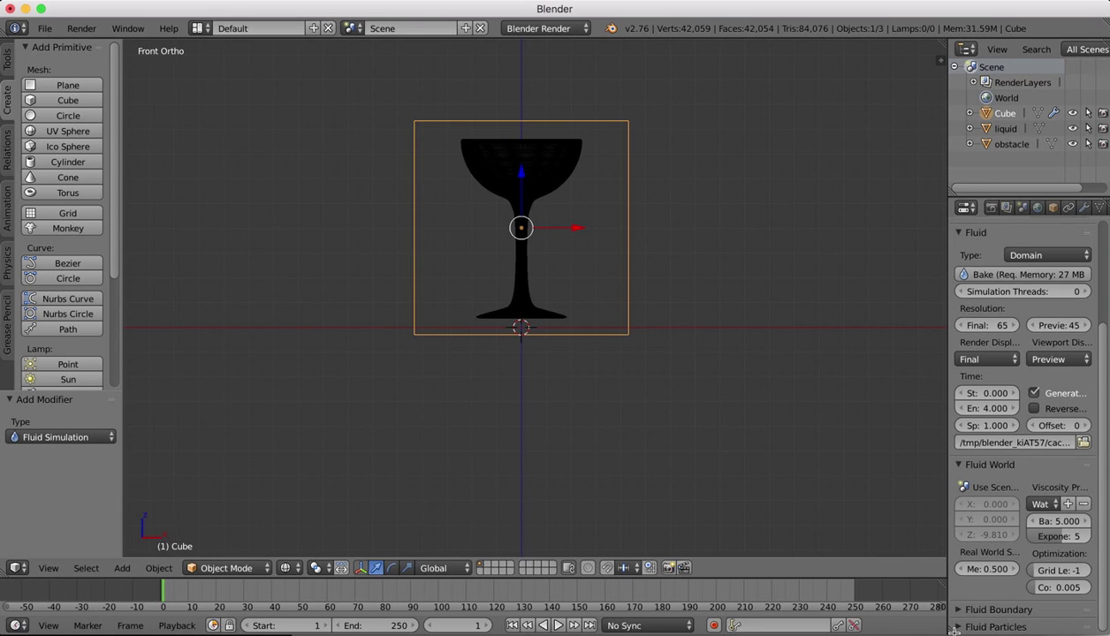
{"action": "left_click", "coordinate": [994, 624]}
{"action": "scroll", "coordinate": [1007, 610], "scroll_direction": "down", "scroll_amount": 1}
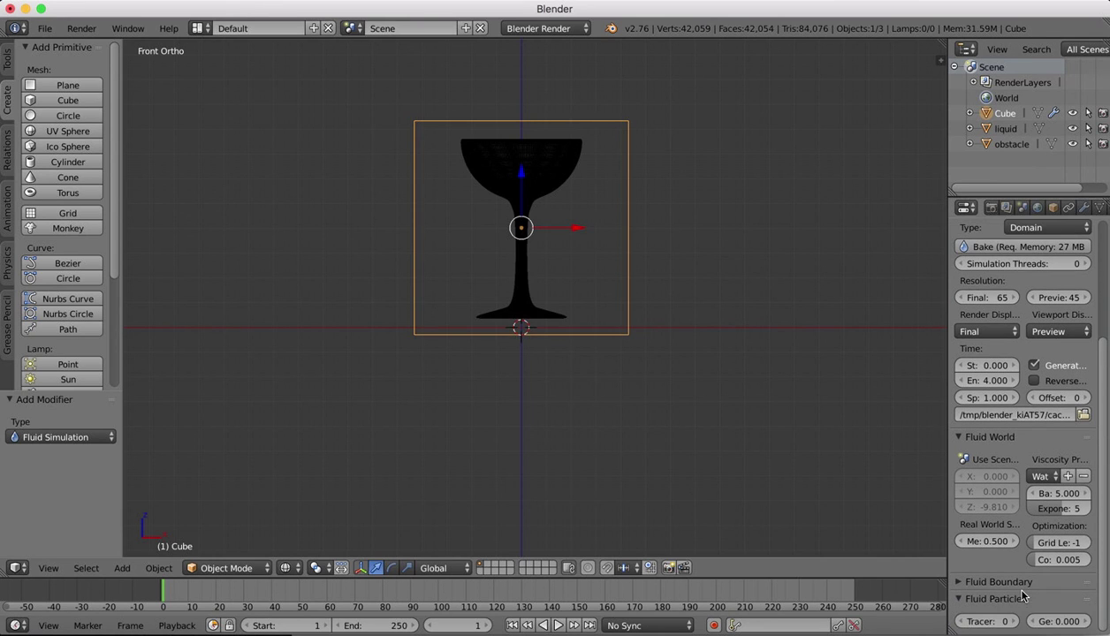
Step: Set the domain's fluid particle generation to 0.03, its boundary slip type to Free Slip and its surface subdivisions to 2
{"action": "type", "text": "3"}
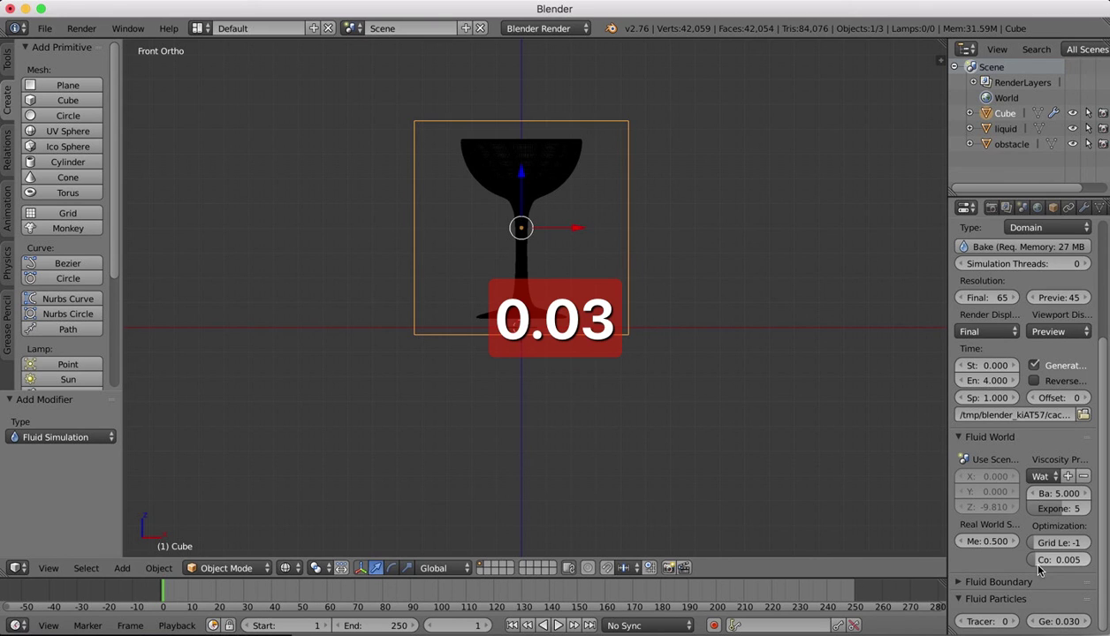
{"action": "left_click", "coordinate": [962, 583]}
{"action": "scroll", "coordinate": [998, 553], "scroll_direction": "down", "scroll_amount": 3}
{"action": "left_click", "coordinate": [1000, 544]}
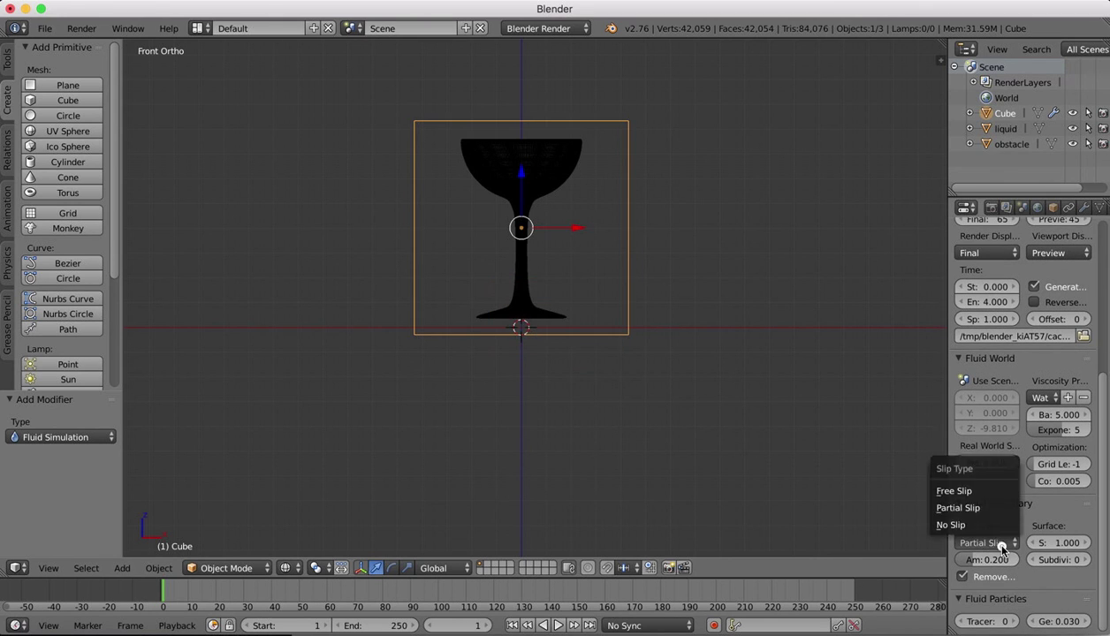
{"action": "left_click", "coordinate": [972, 493]}
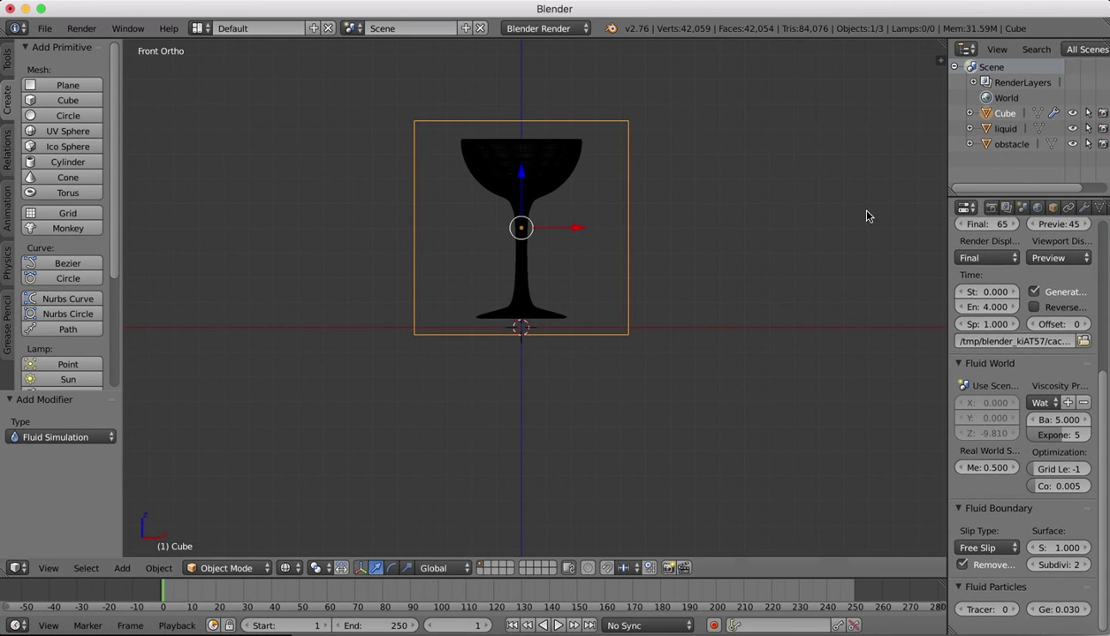
Step: Add a Fluid Simulation modifier to the goblet, with fluid type Obstacle and volume initialization Shell
{"action": "right_click", "coordinate": [548, 160]}
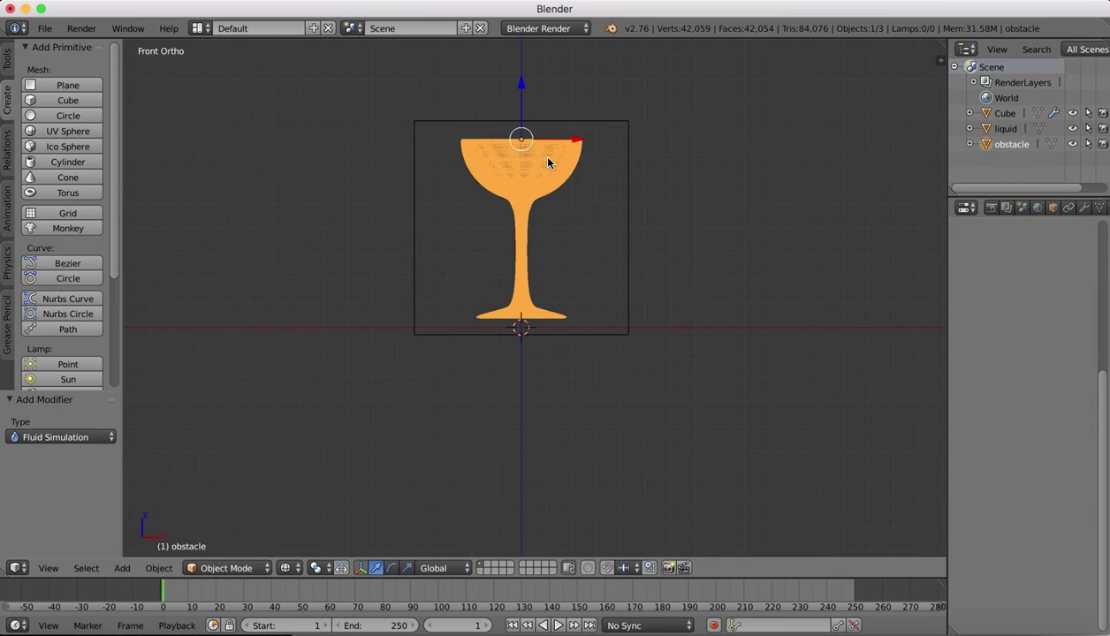
{"action": "left_click", "coordinate": [1084, 209]}
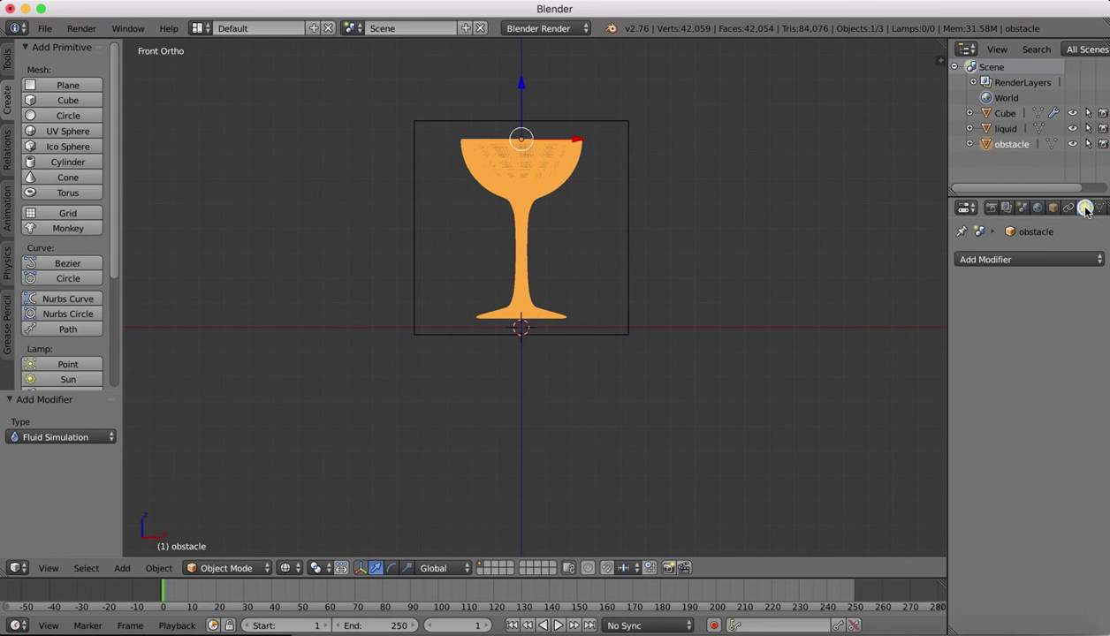
{"action": "left_click", "coordinate": [1022, 259]}
{"action": "left_click", "coordinate": [1045, 364]}
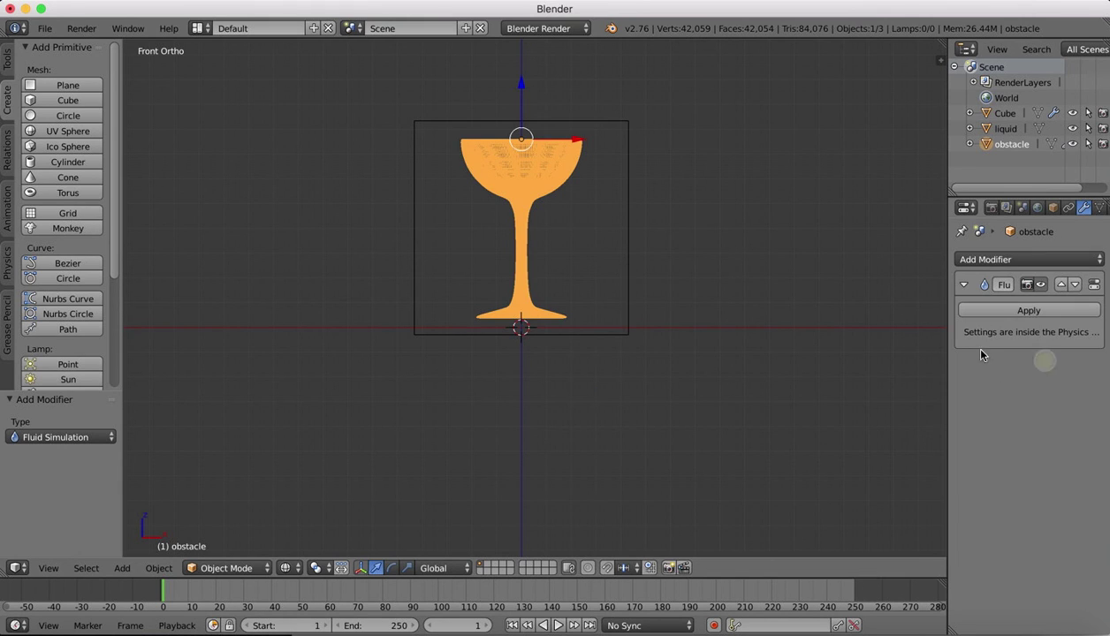
{"action": "left_click", "coordinate": [1068, 206]}
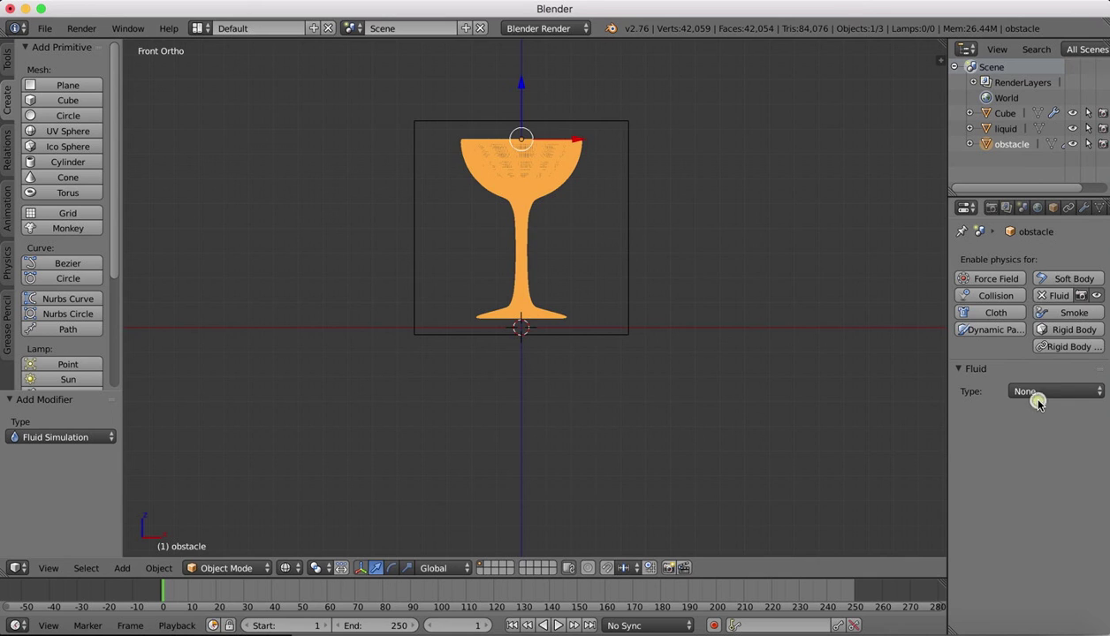
{"action": "left_click", "coordinate": [1038, 402]}
{"action": "left_click", "coordinate": [1036, 322]}
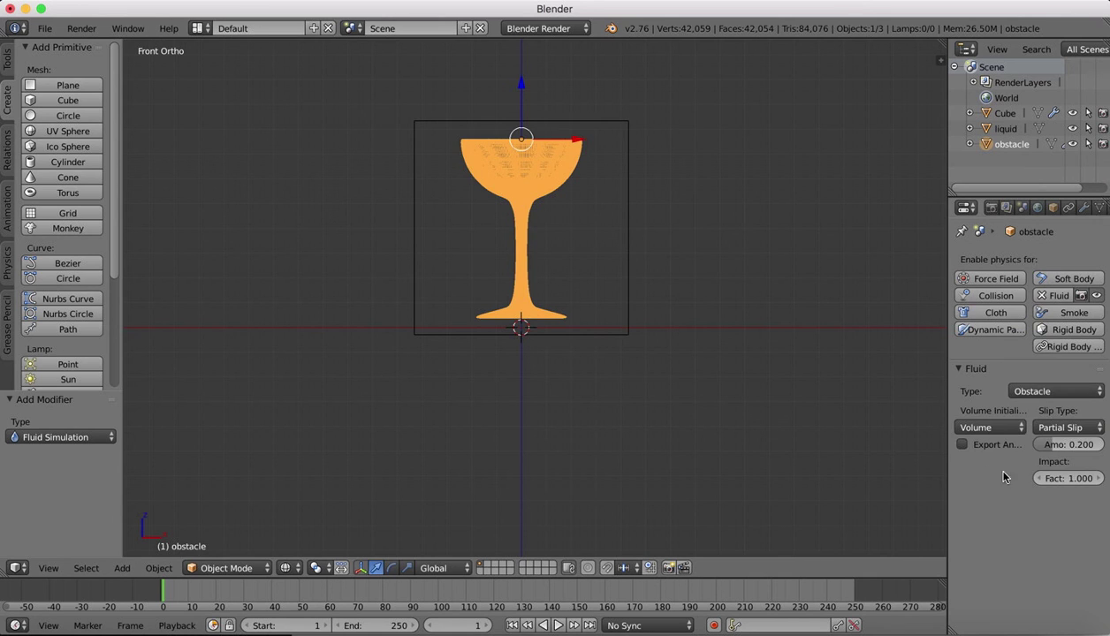
{"action": "left_click", "coordinate": [1005, 431]}
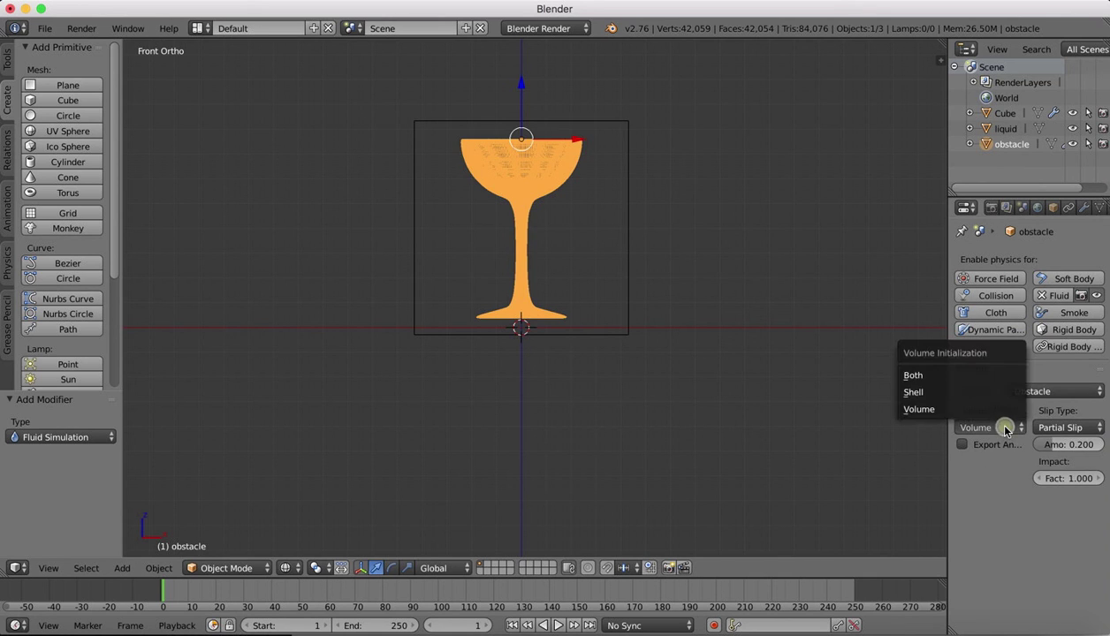
{"action": "left_click", "coordinate": [923, 390]}
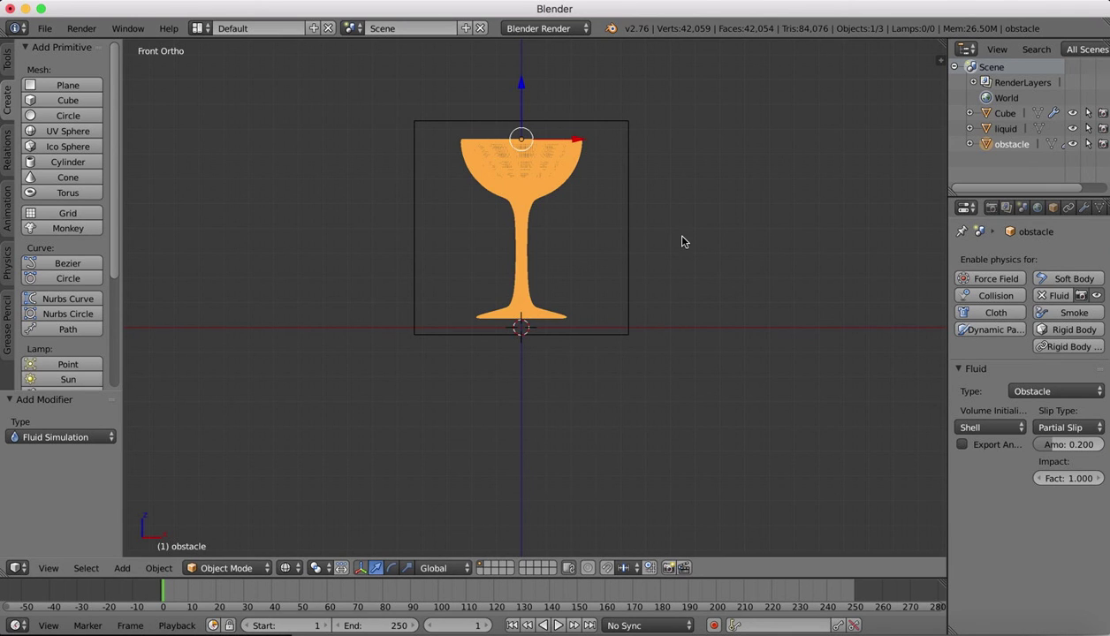
Step: Enable fluid physics on the liquid object and set its fluid type to Fluid
{"action": "scroll", "coordinate": [683, 238], "scroll_direction": "up", "scroll_amount": 2, "text": "shift"}
{"action": "left_click", "coordinate": [1006, 130]}
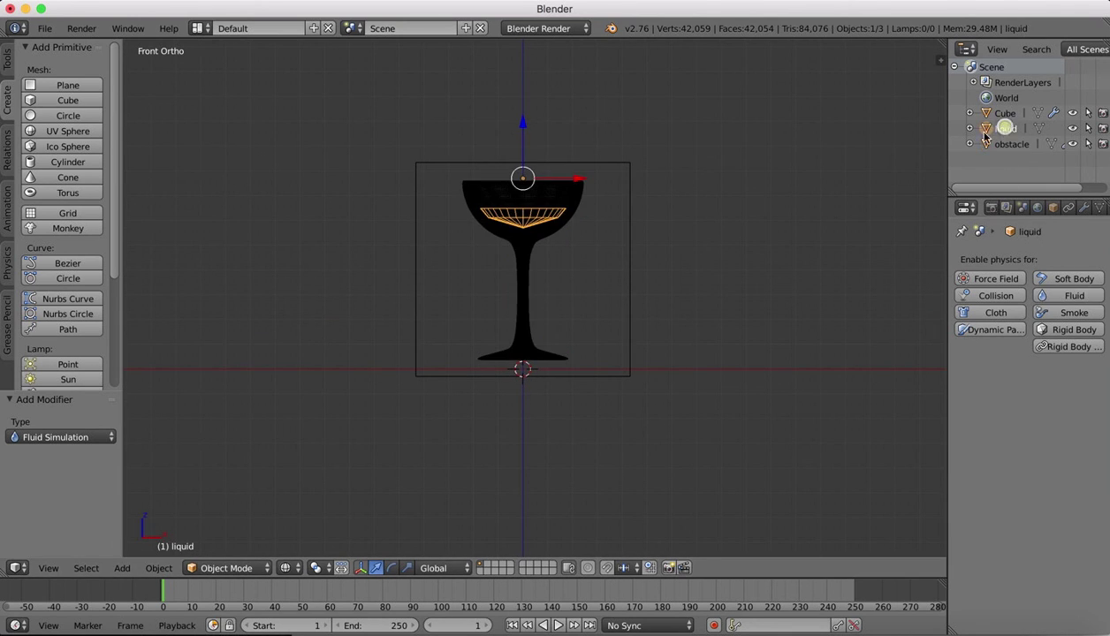
{"action": "left_click", "coordinate": [1066, 297]}
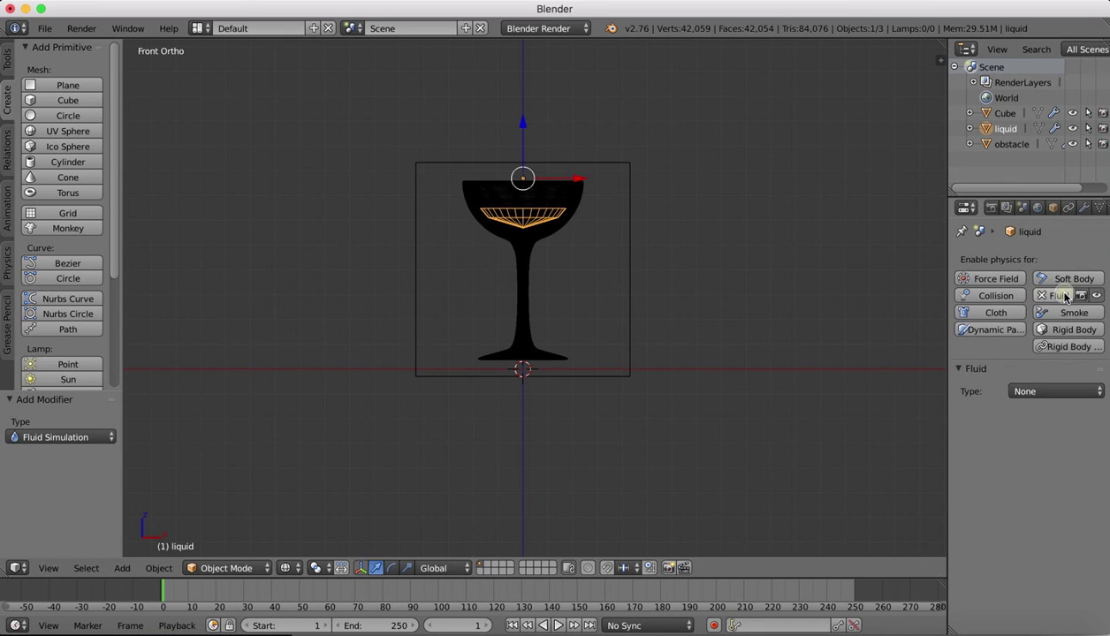
{"action": "left_click", "coordinate": [1059, 391]}
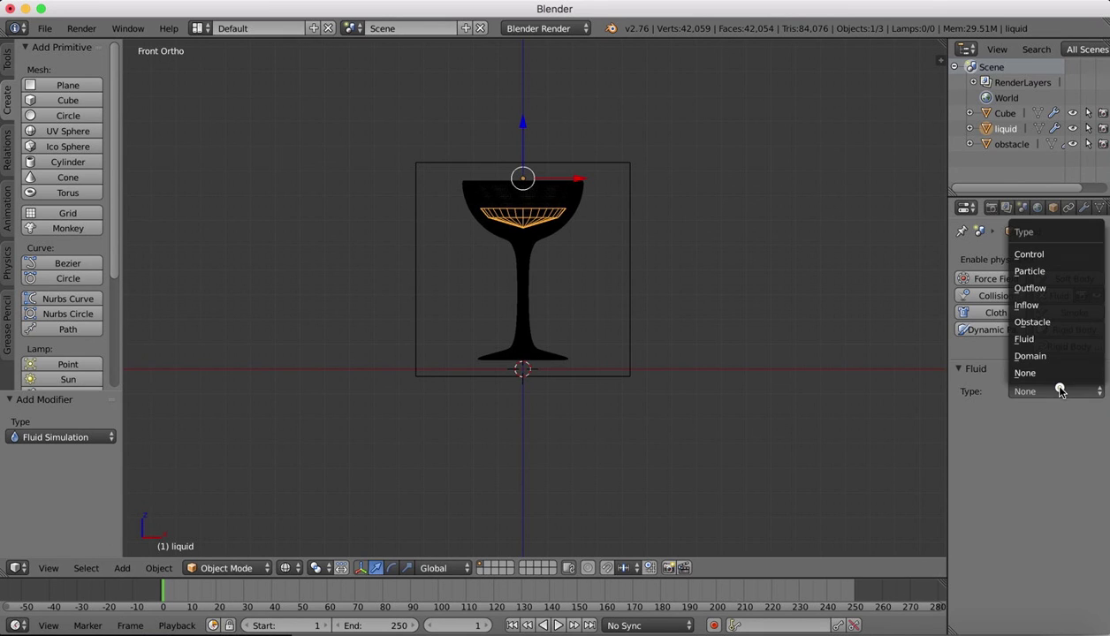
{"action": "left_click", "coordinate": [1024, 339]}
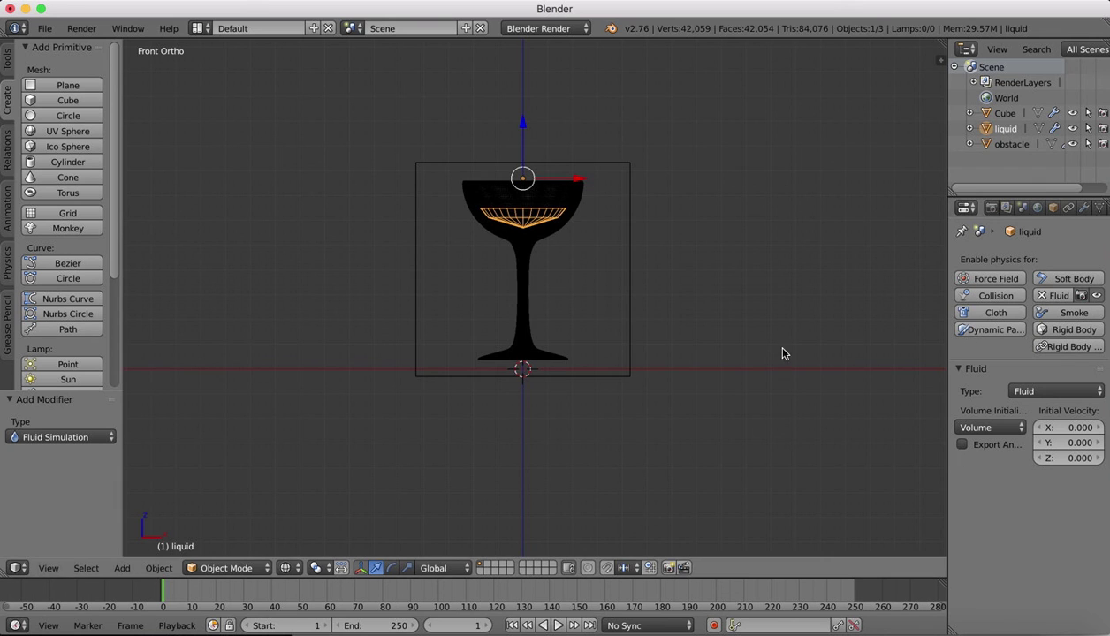
Step: Move the timeline to frame 0 and start baking the fluid simulation from the domain cube
{"action": "scroll", "coordinate": [714, 210], "scroll_direction": "up", "scroll_amount": 2, "text": "shift"}
{"action": "scroll", "coordinate": [714, 209], "scroll_direction": "up", "scroll_amount": 3, "text": "ctrl"}
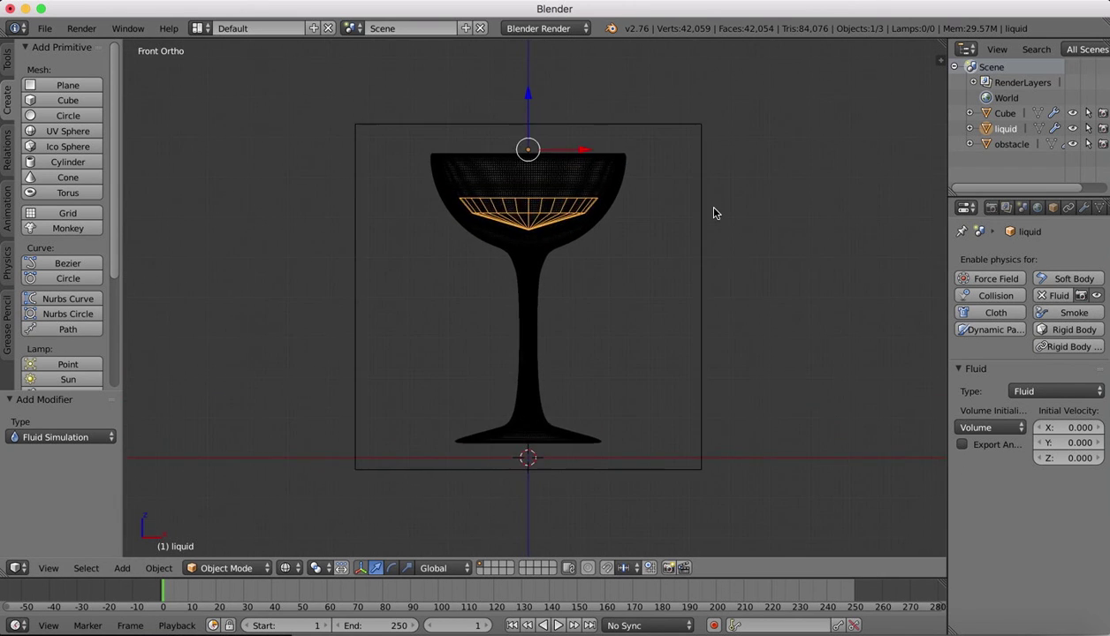
{"action": "scroll", "coordinate": [713, 207], "scroll_direction": "up", "scroll_amount": 5}
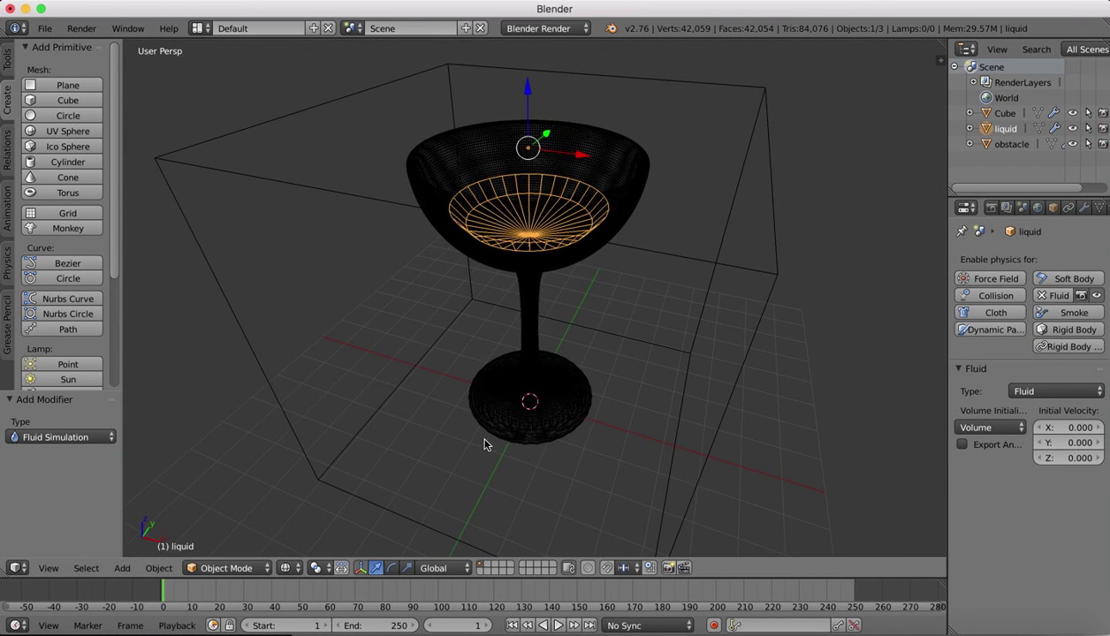
{"action": "key", "text": "z"}
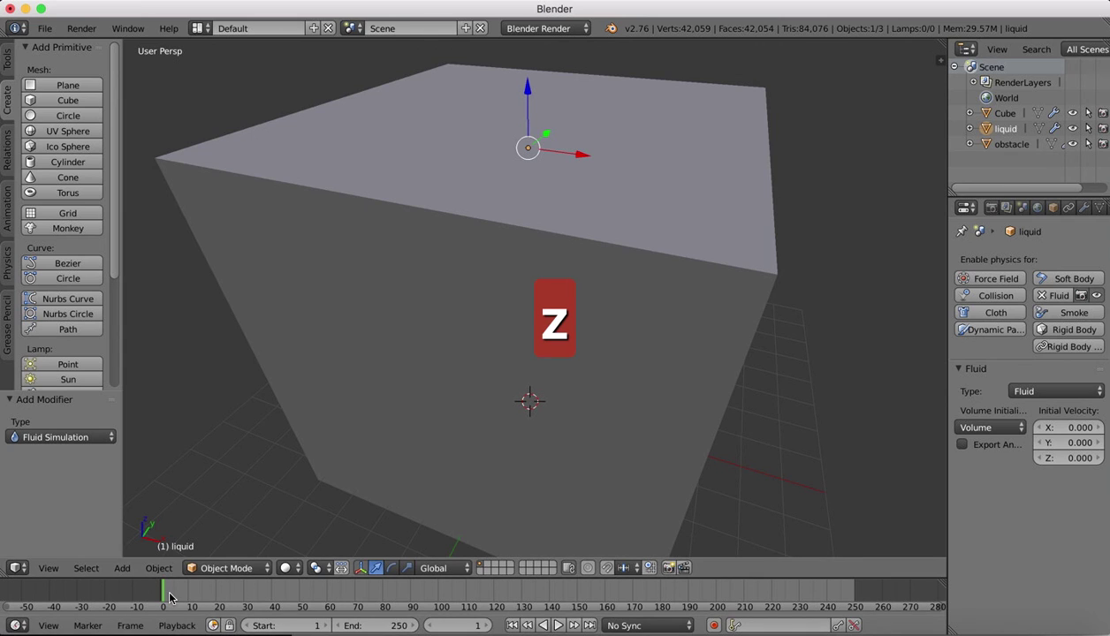
{"action": "key", "text": "z"}
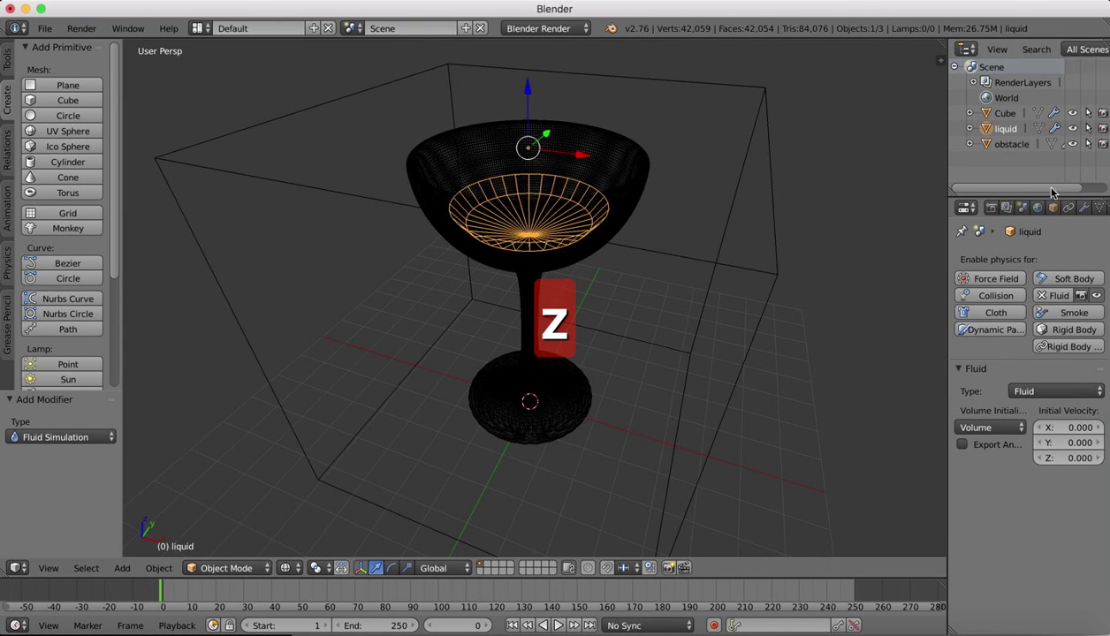
{"action": "left_click", "coordinate": [1005, 113]}
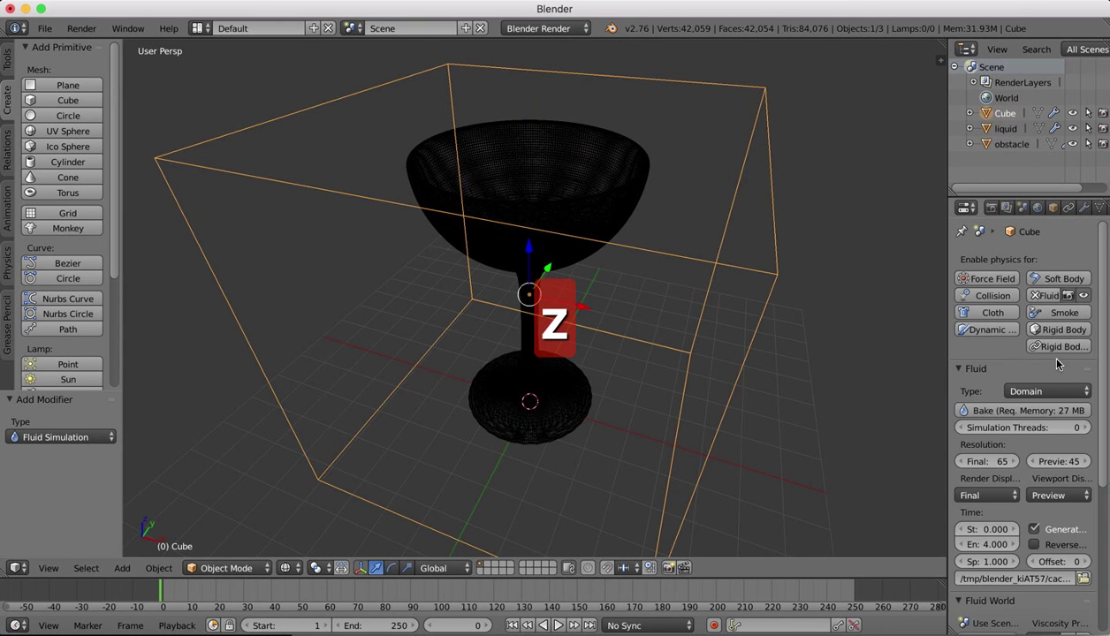
{"action": "left_click", "coordinate": [990, 409]}
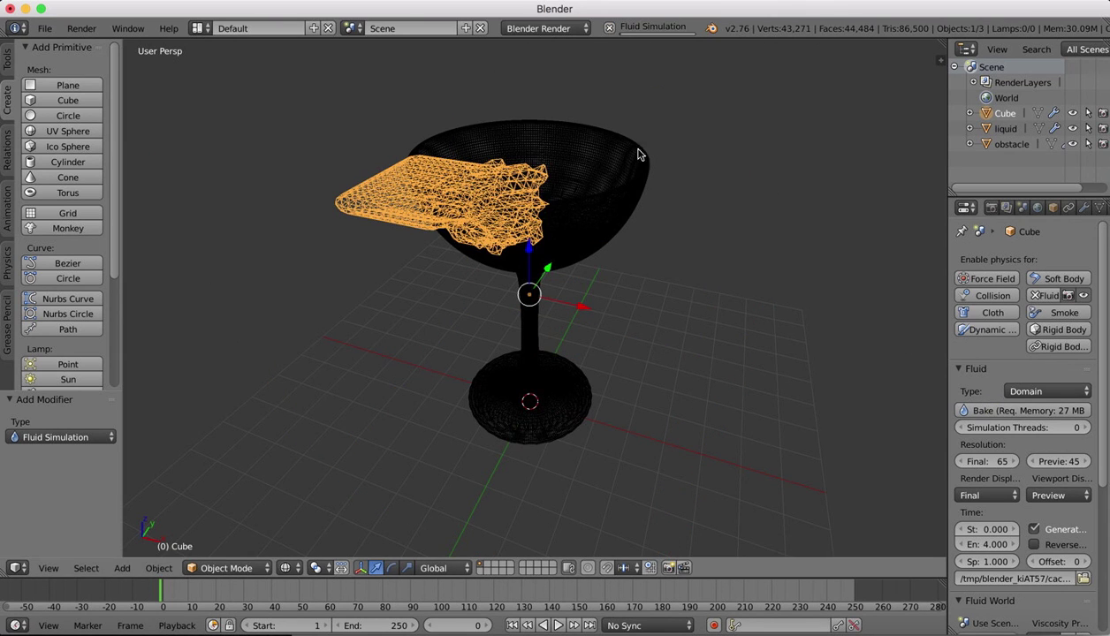
Step: Examine the shape and position of the simulated liquid relative to the goblet bowl from all sides
{"action": "scroll", "coordinate": [642, 135], "scroll_direction": "up", "scroll_amount": 5, "text": "shift"}
{"action": "scroll", "coordinate": [641, 135], "scroll_direction": "up", "scroll_amount": 5}
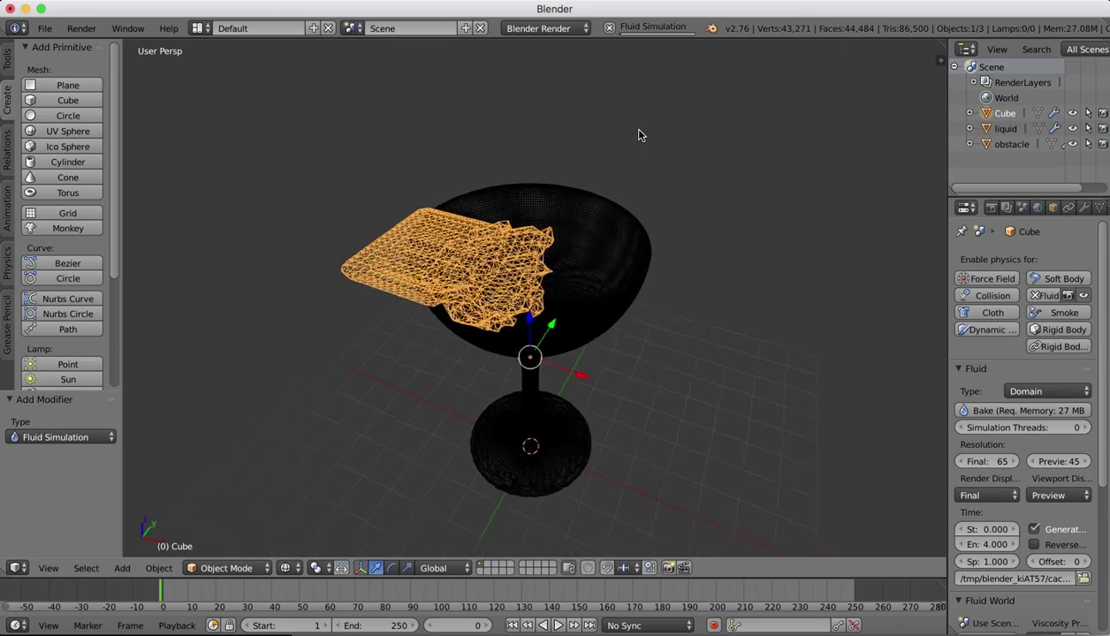
{"action": "scroll", "coordinate": [642, 135], "scroll_direction": "right", "scroll_amount": 10}
{"action": "scroll", "coordinate": [641, 135], "scroll_direction": "down", "scroll_amount": 5}
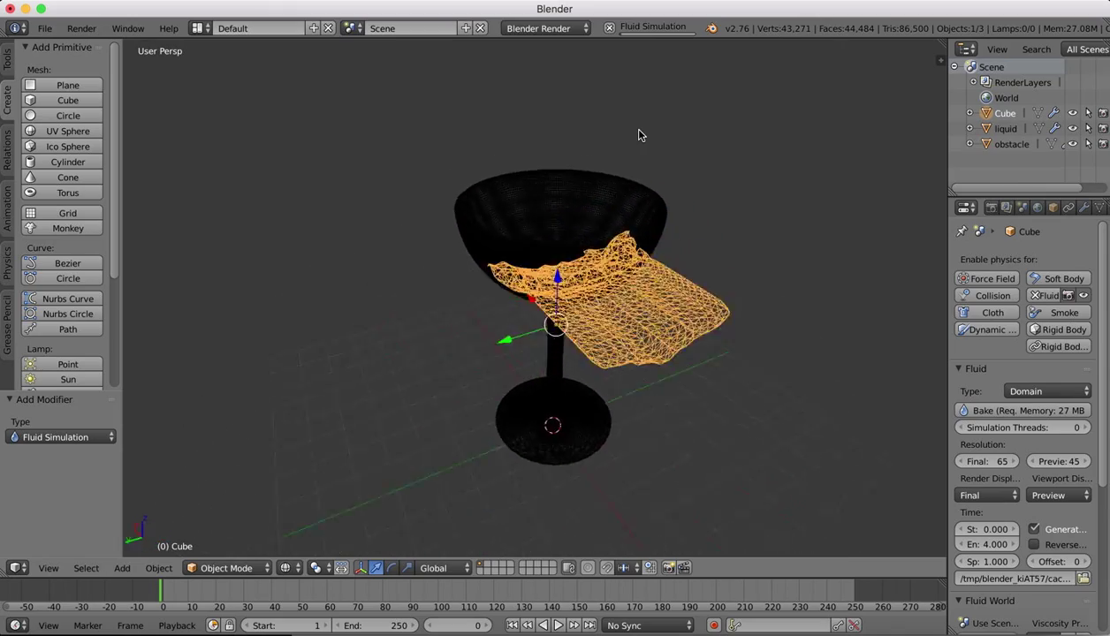
{"action": "scroll", "coordinate": [642, 135], "scroll_direction": "down", "scroll_amount": 5}
{"action": "scroll", "coordinate": [641, 135], "scroll_direction": "right", "scroll_amount": 5}
{"action": "scroll", "coordinate": [641, 135], "scroll_direction": "up", "scroll_amount": 5}
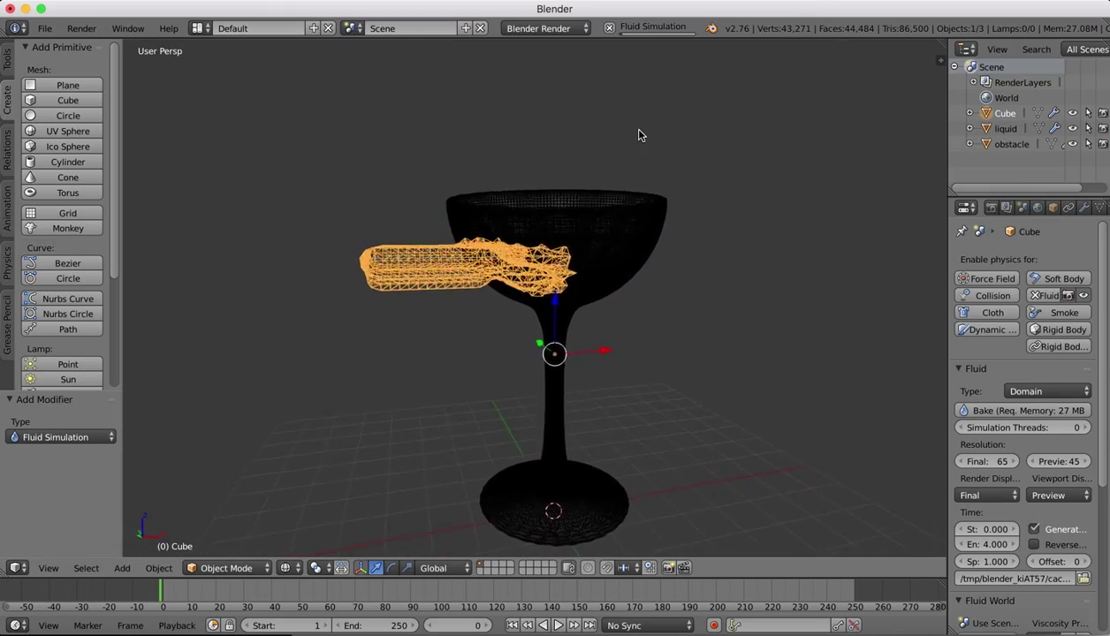
{"action": "scroll", "coordinate": [641, 135], "scroll_direction": "left", "scroll_amount": 10}
{"action": "scroll", "coordinate": [642, 135], "scroll_direction": "down", "scroll_amount": 3}
{"action": "scroll", "coordinate": [641, 135], "scroll_direction": "up", "scroll_amount": 5}
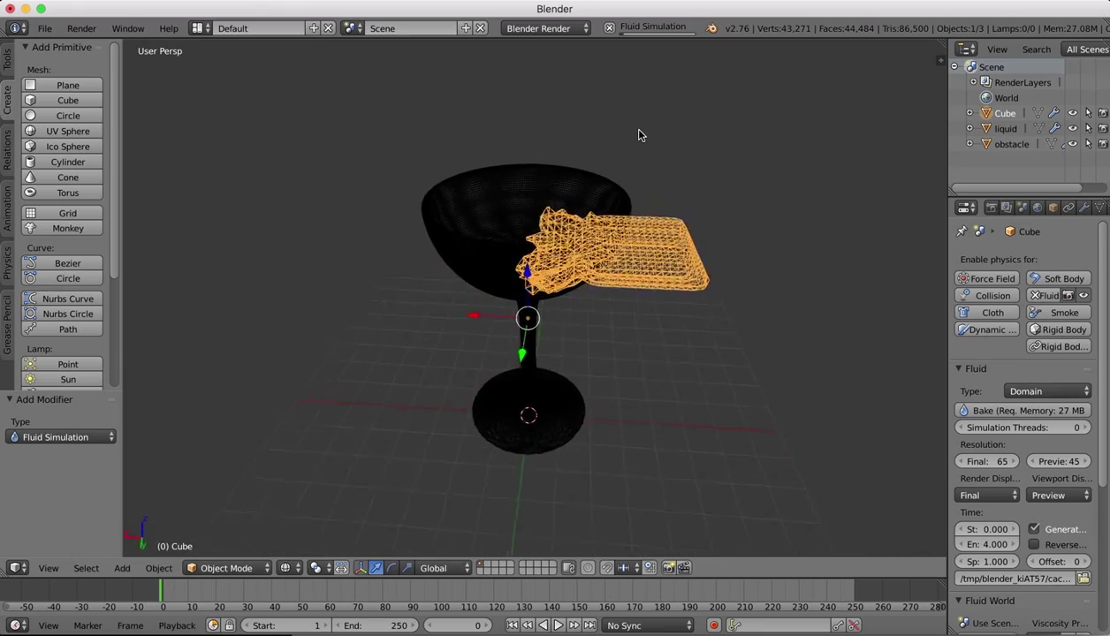
{"action": "scroll", "coordinate": [642, 135], "scroll_direction": "left", "scroll_amount": 10}
{"action": "scroll", "coordinate": [641, 135], "scroll_direction": "up", "scroll_amount": 3}
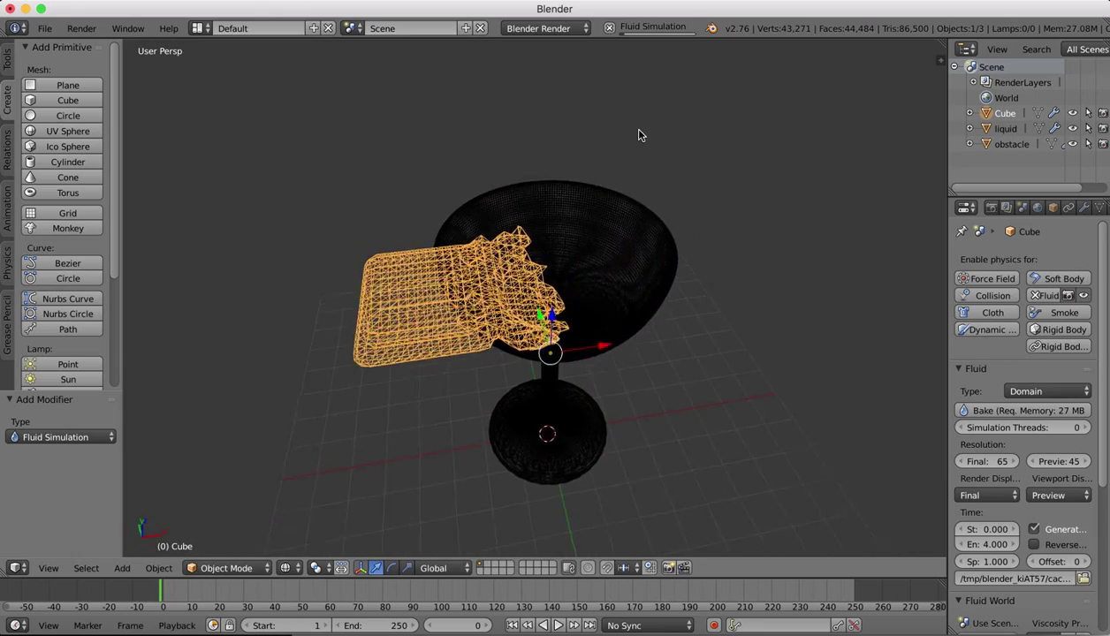
{"action": "scroll", "coordinate": [642, 136], "scroll_direction": "down", "scroll_amount": 3}
{"action": "scroll", "coordinate": [641, 136], "scroll_direction": "right", "scroll_amount": 5}
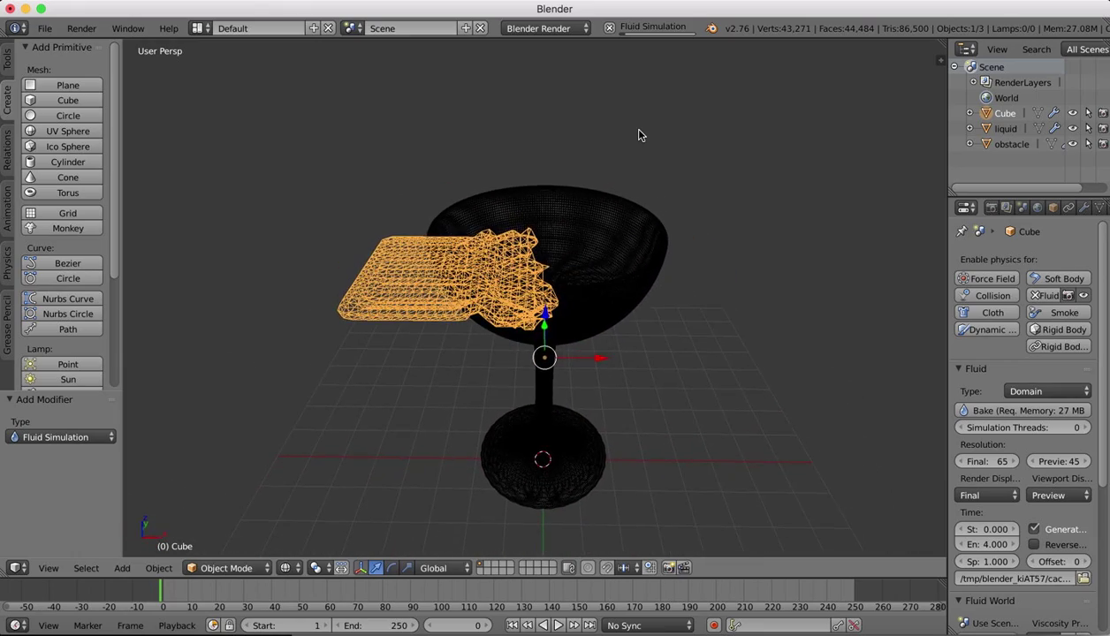
Step: Stop the running fluid bake and move the timeline to frame 12
{"action": "left_click", "coordinate": [608, 29]}
{"action": "left_click_drag", "start_coordinate": [162, 592], "coordinate": [186, 593]}
{"action": "key", "text": "alt+a"}
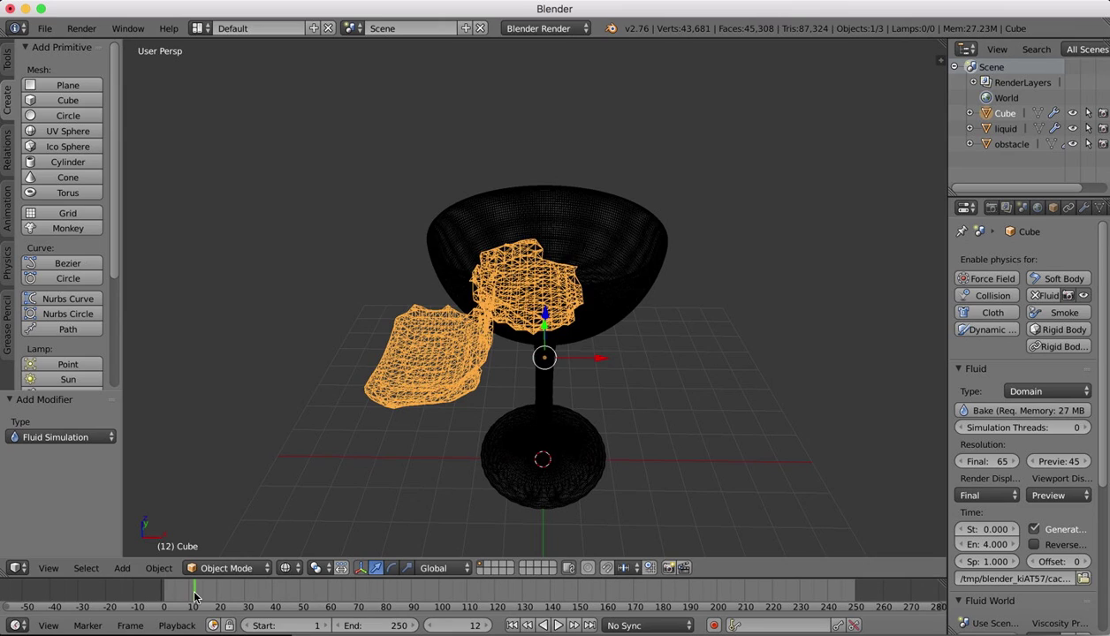
{"action": "mouse_move", "coordinate": [194, 592]}
{"action": "left_mouse_down"}
{"action": "mouse_move", "coordinate": [166, 590]}
{"action": "mouse_move", "coordinate": [230, 595]}
{"action": "mouse_move", "coordinate": [166, 591]}
{"action": "mouse_move", "coordinate": [194, 592]}
{"action": "left_mouse_up"}
Step: Switch the viewport to solid shading and inspect the liquid around the goblet at the current frame
{"action": "left_click", "coordinate": [256, 568]}
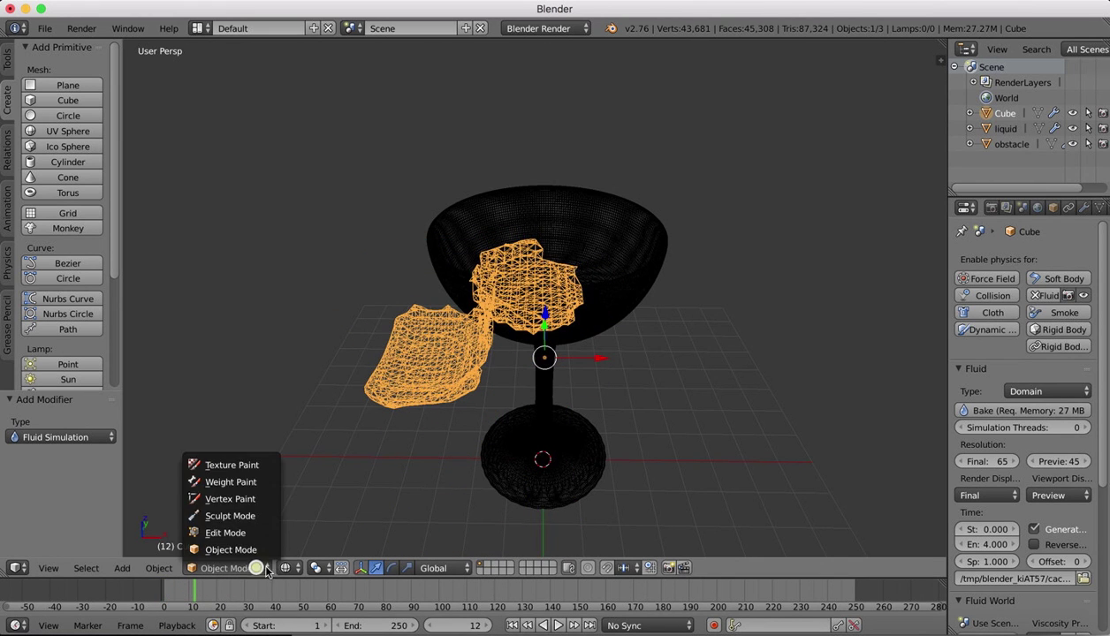
{"action": "left_click", "coordinate": [285, 568]}
{"action": "left_click", "coordinate": [303, 517]}
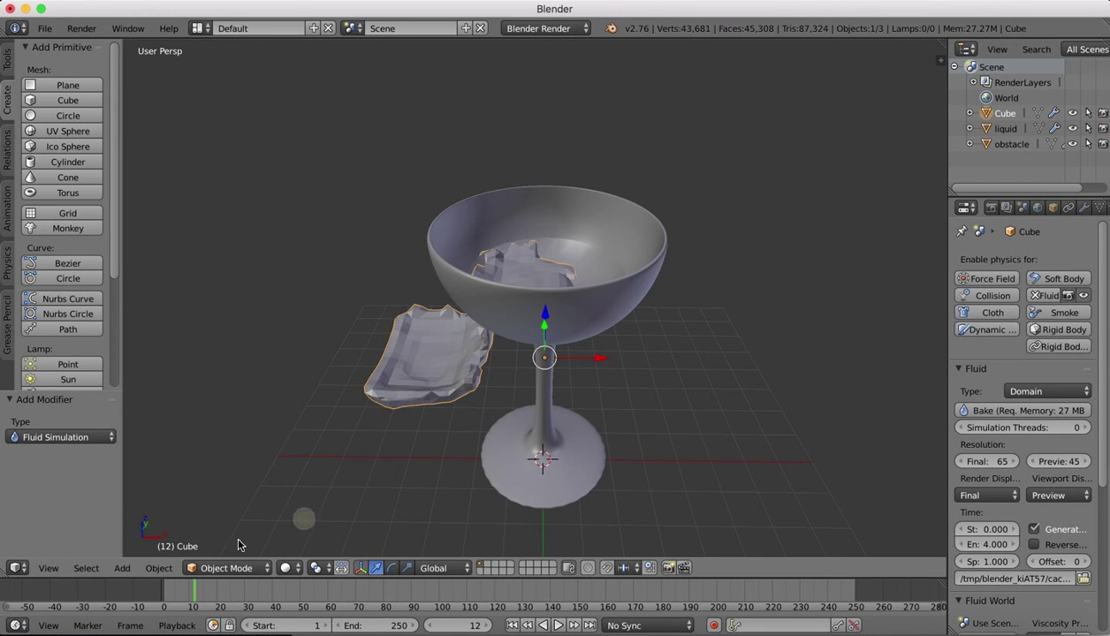
{"action": "scroll", "coordinate": [299, 498], "scroll_direction": "down", "scroll_amount": 5}
{"action": "scroll", "coordinate": [299, 496], "scroll_direction": "left", "scroll_amount": 10}
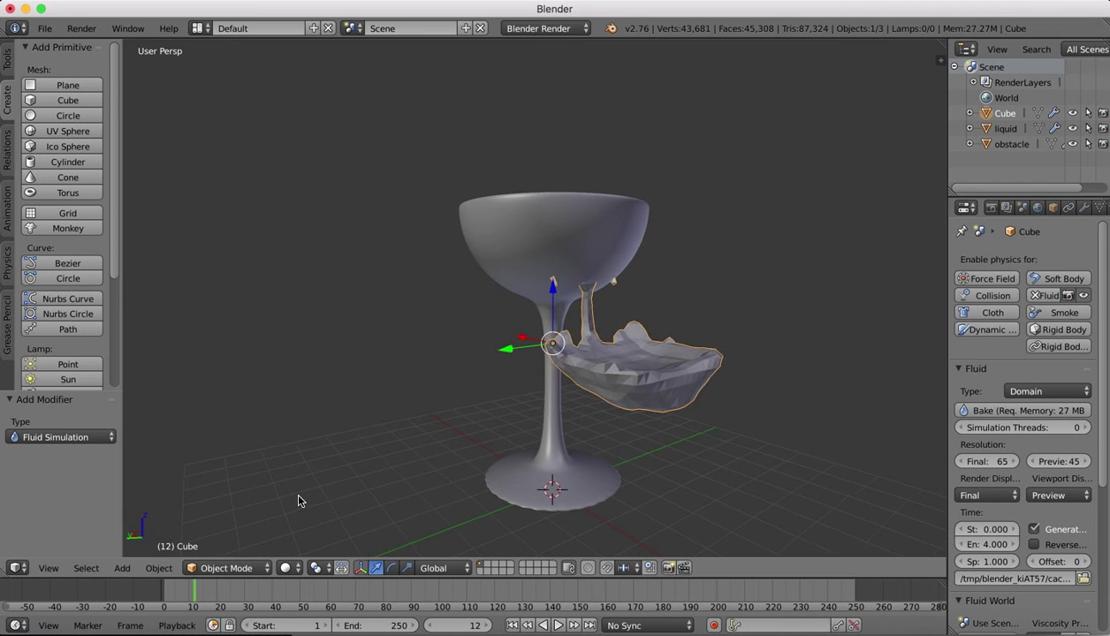
{"action": "scroll", "coordinate": [298, 496], "scroll_direction": "right", "scroll_amount": 6}
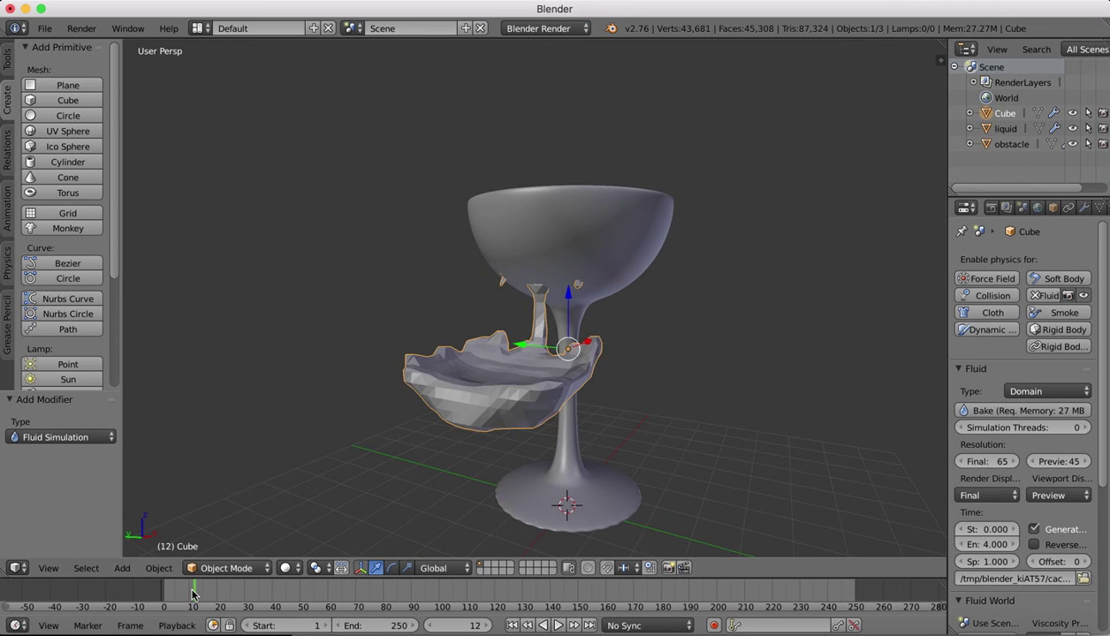
Step: Check the liquid's motion by scrubbing the timeline to frame 26 and back to frame 2
{"action": "left_click_drag", "start_coordinate": [192, 590], "coordinate": [232, 587]}
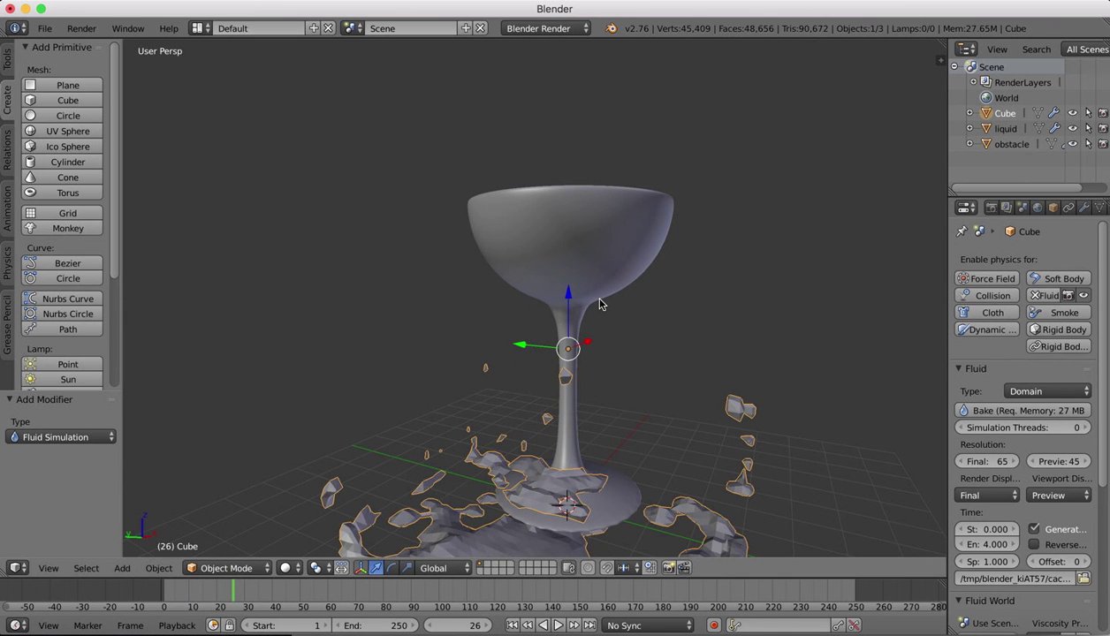
{"action": "scroll", "coordinate": [592, 301], "scroll_direction": "right", "scroll_amount": 5}
{"action": "scroll", "coordinate": [600, 304], "scroll_direction": "up", "scroll_amount": 10}
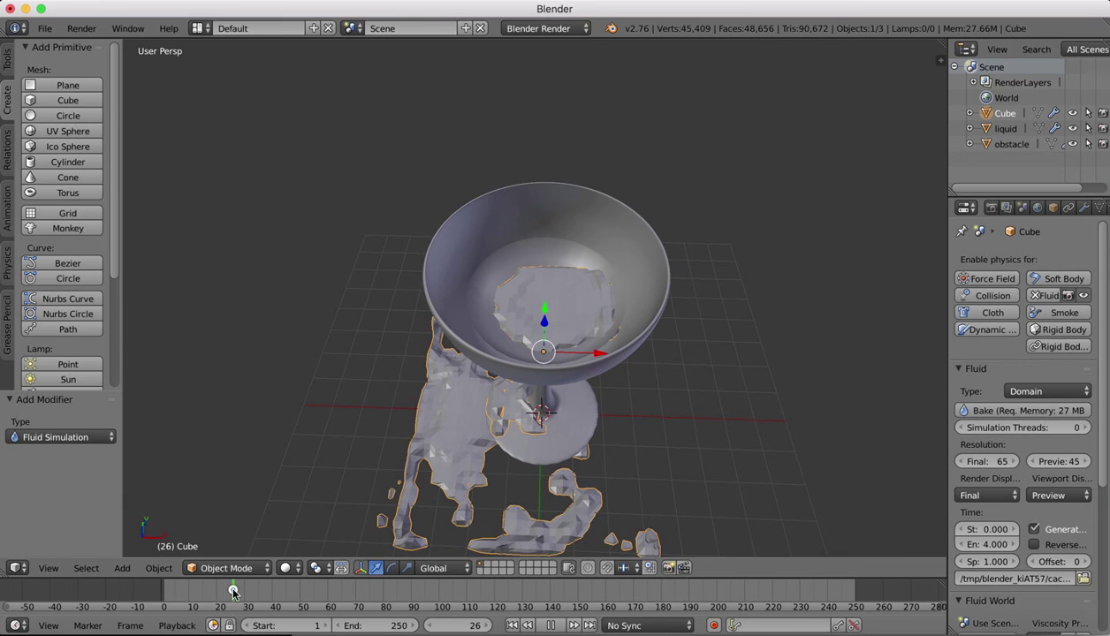
{"action": "left_click_drag", "start_coordinate": [233, 592], "coordinate": [164, 599]}
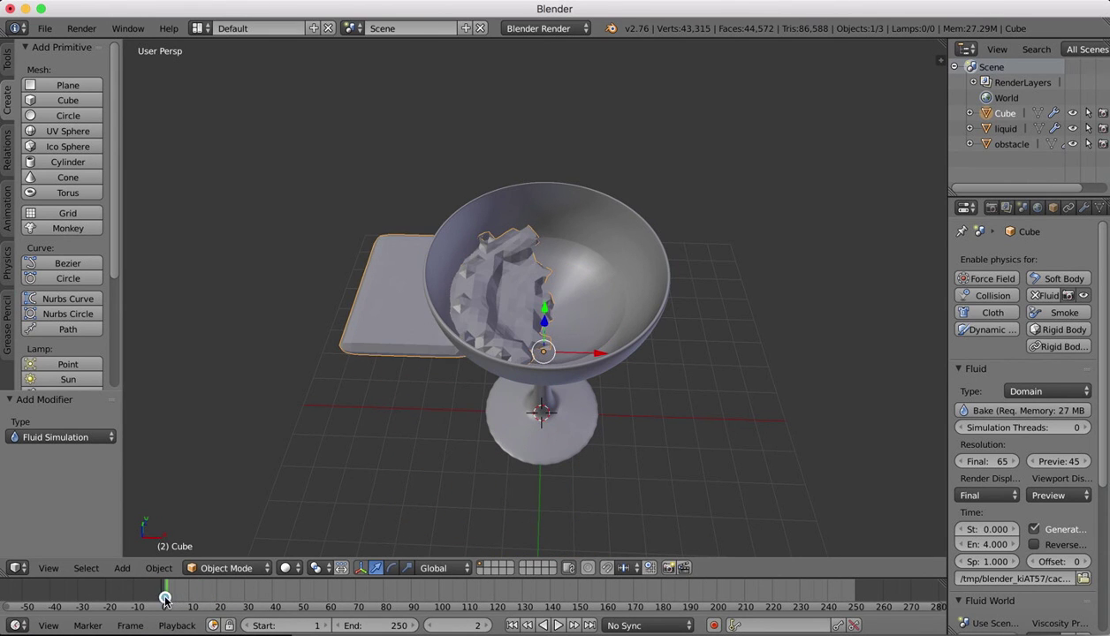
{"action": "scroll", "coordinate": [420, 239], "scroll_direction": "down", "scroll_amount": 10}
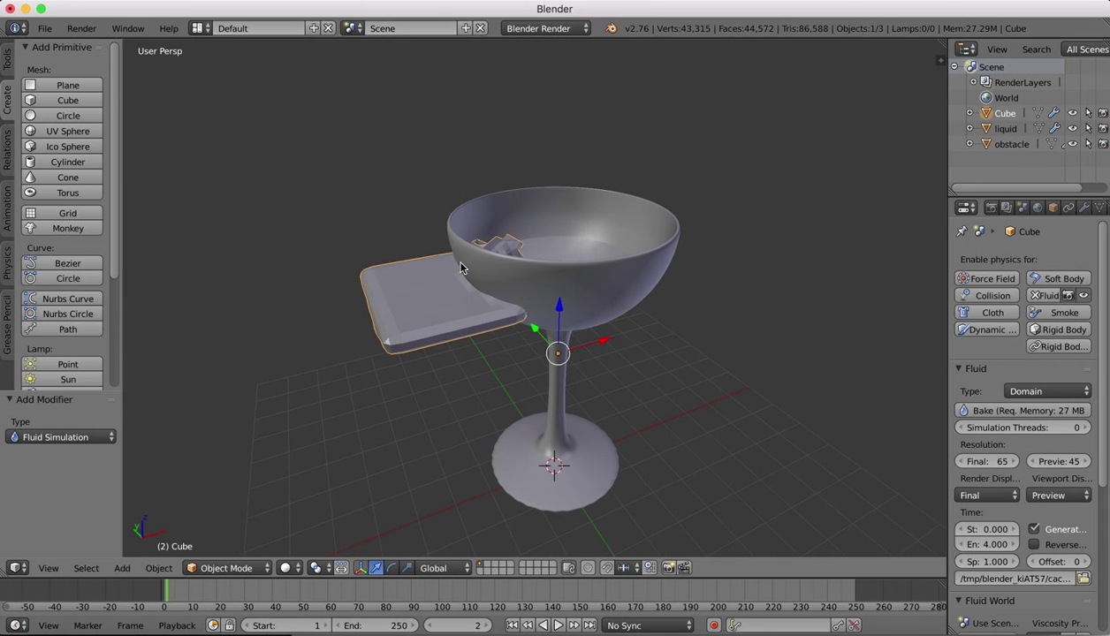
Step: Set the liquid object's fluid volume initialization to Shell
{"action": "left_click", "coordinate": [1002, 129]}
{"action": "left_click", "coordinate": [999, 431]}
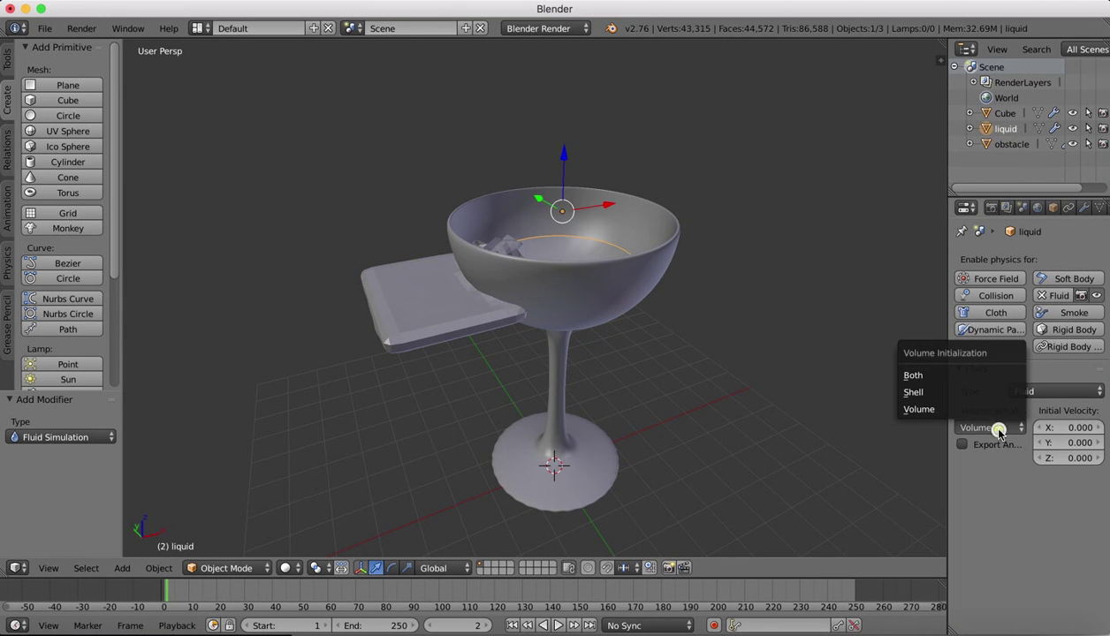
{"action": "left_click", "coordinate": [939, 390]}
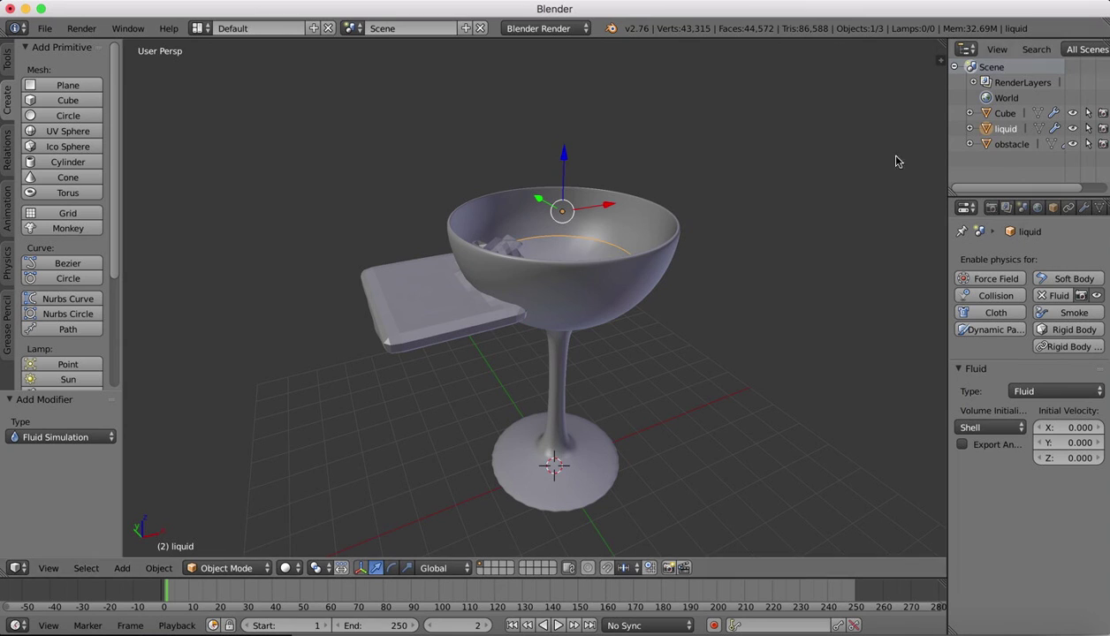
Step: Bake the fluid simulation from the Cube domain and check the liquid in the goblet at frame 0
{"action": "left_click", "coordinate": [1000, 113]}
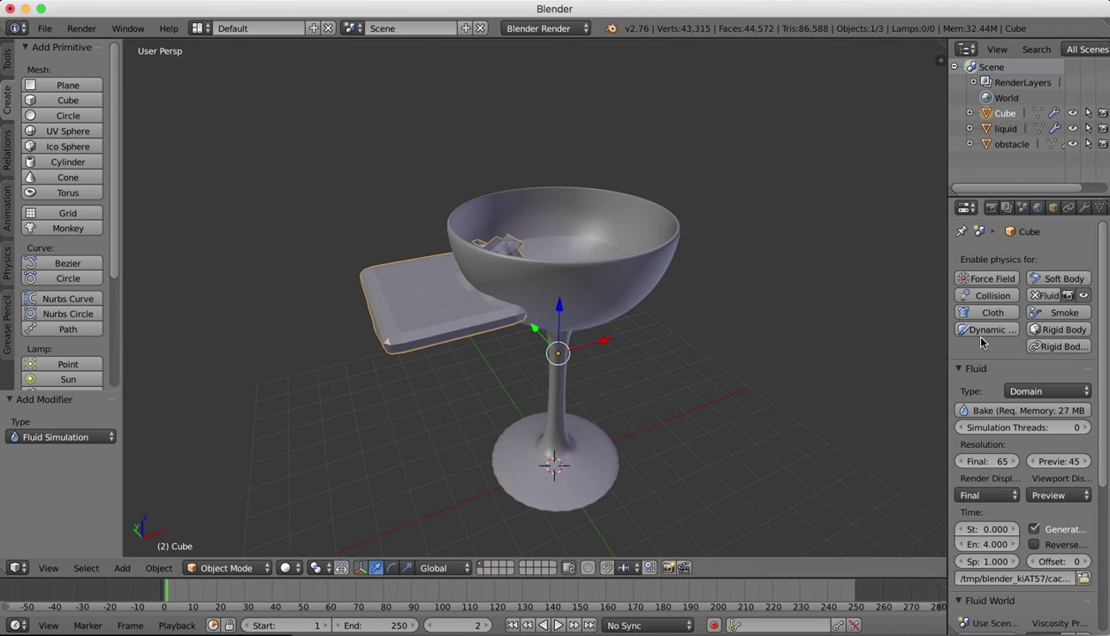
{"action": "left_click", "coordinate": [958, 410]}
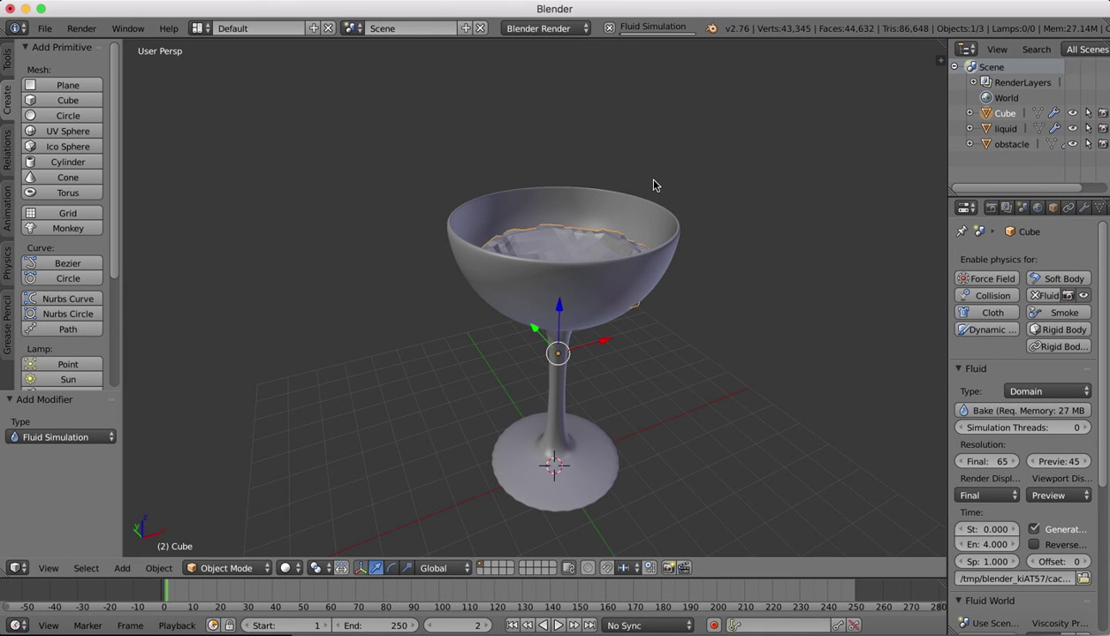
{"action": "left_click_drag", "start_coordinate": [169, 597], "coordinate": [102, 596]}
{"action": "scroll", "coordinate": [683, 221], "scroll_direction": "right", "scroll_amount": 10}
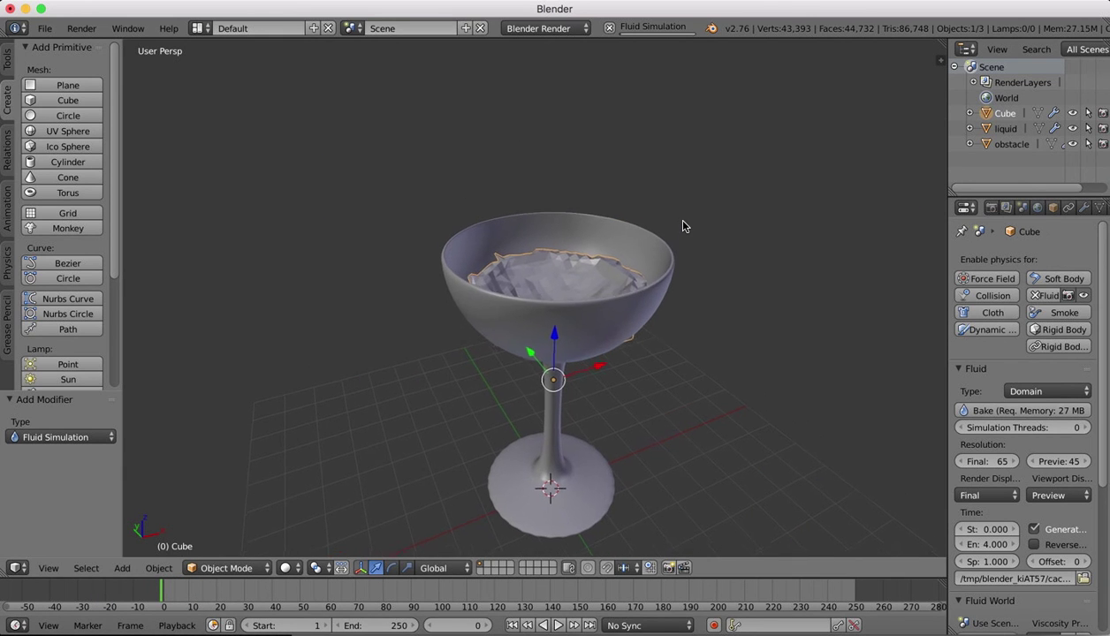
{"action": "scroll", "coordinate": [683, 220], "scroll_direction": "left", "scroll_amount": 5}
{"action": "scroll", "coordinate": [683, 220], "scroll_direction": "left", "scroll_amount": 3}
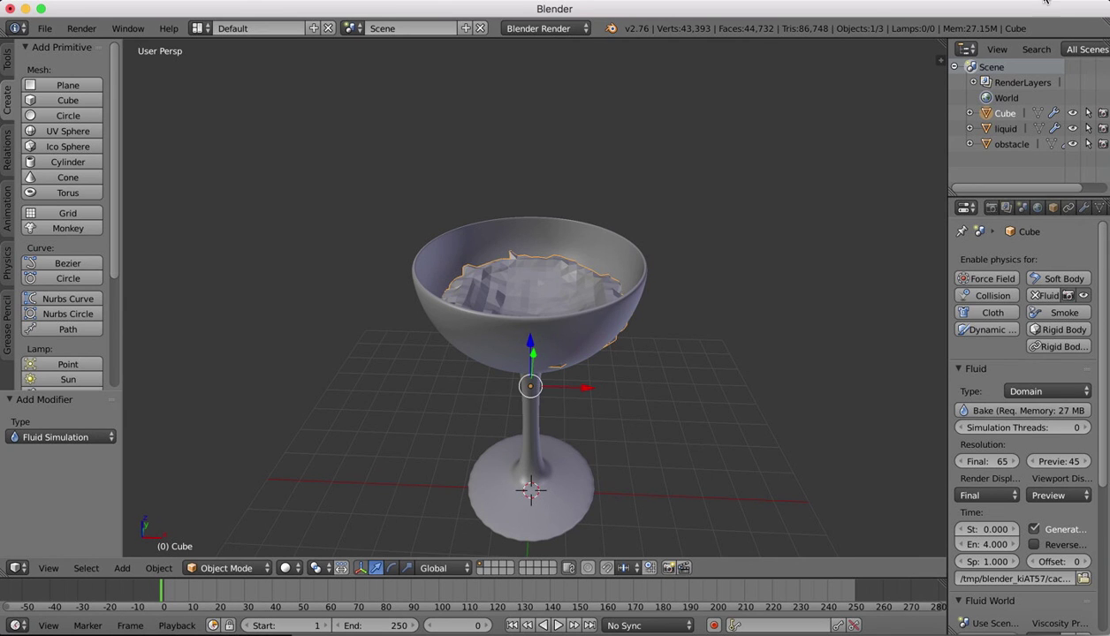
Step: Select the liquid object and examine the simulated fluid inside and outside the goblet bowl at frame 0, from the side and from above
{"action": "left_click", "coordinate": [1006, 129]}
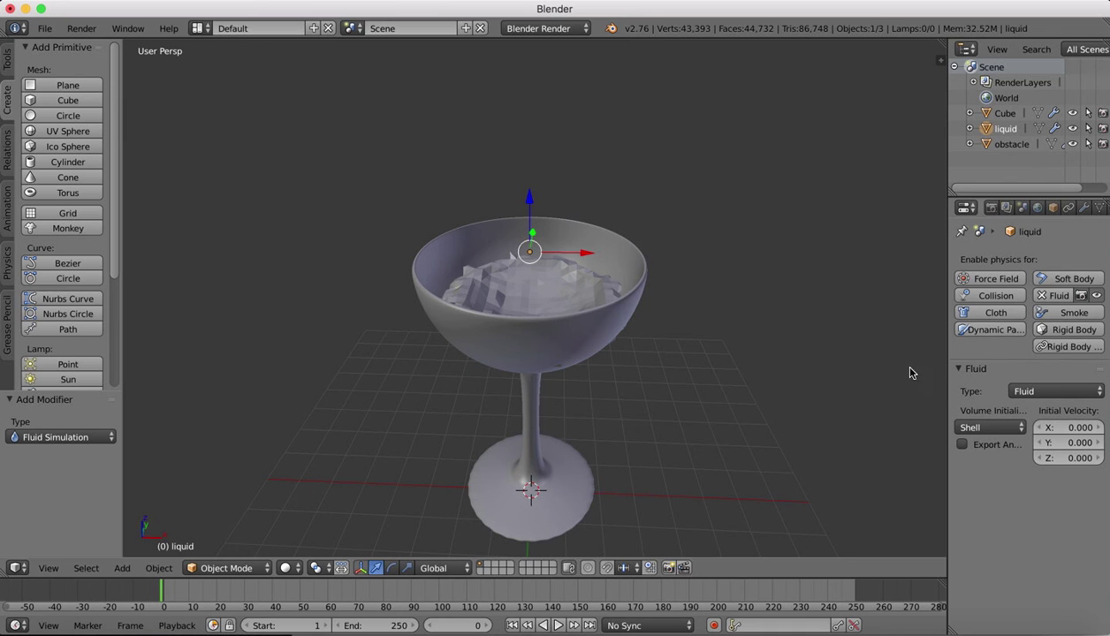
{"action": "scroll", "coordinate": [685, 235], "scroll_direction": "up", "scroll_amount": 3, "text": "shift"}
{"action": "scroll", "coordinate": [686, 235], "scroll_direction": "down", "scroll_amount": 2, "text": "shift"}
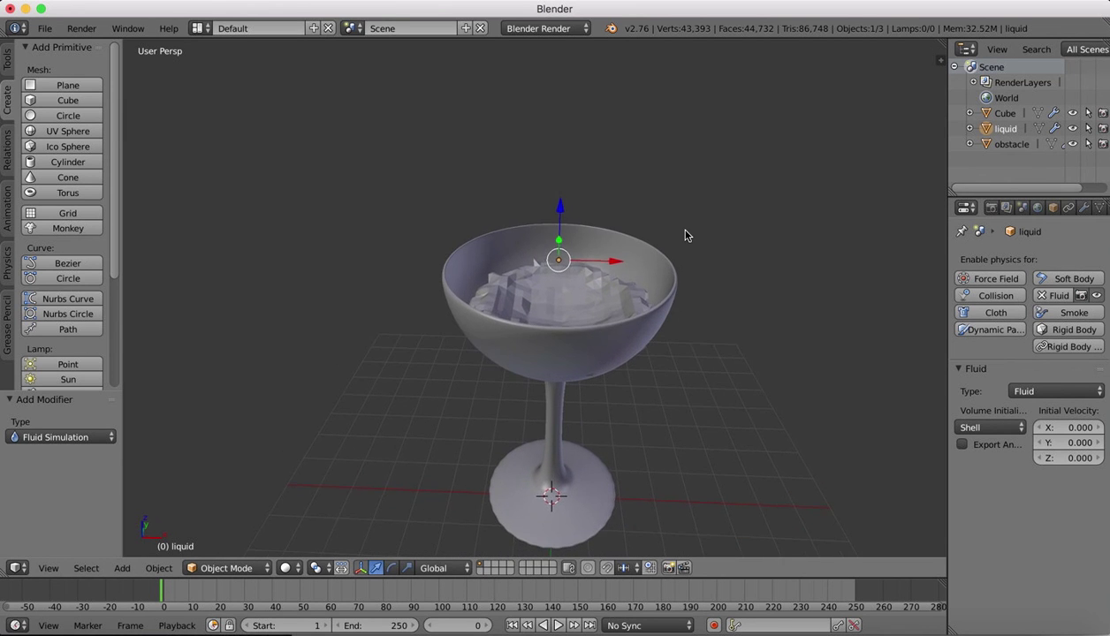
{"action": "scroll", "coordinate": [686, 235], "scroll_direction": "right", "scroll_amount": 10}
{"action": "scroll", "coordinate": [685, 235], "scroll_direction": "down", "scroll_amount": 5}
{"action": "scroll", "coordinate": [686, 235], "scroll_direction": "left", "scroll_amount": 5}
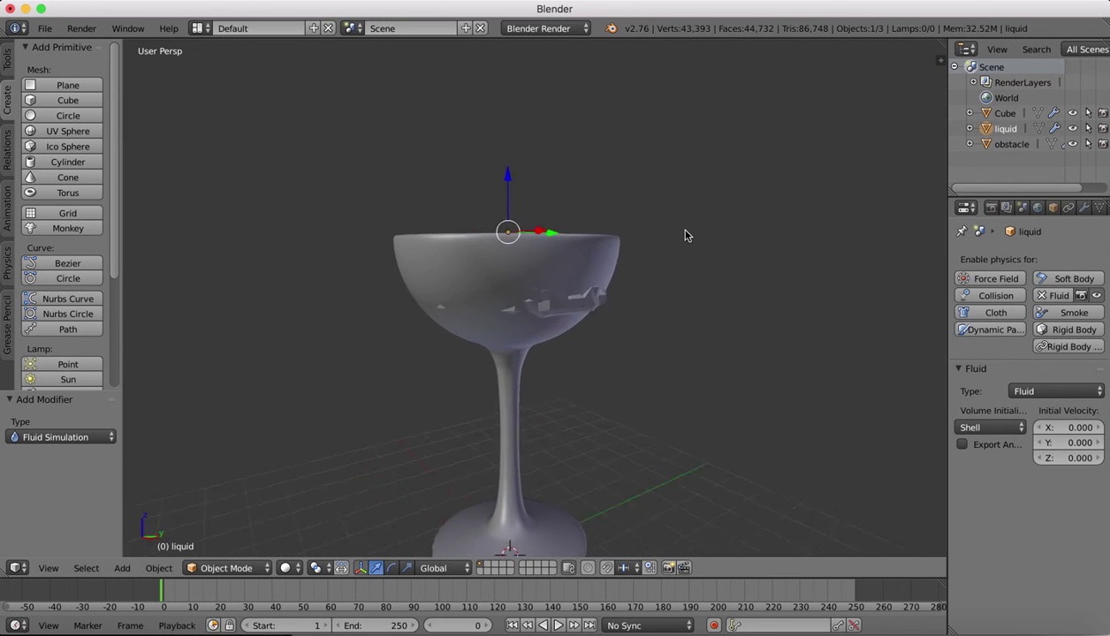
{"action": "scroll", "coordinate": [686, 235], "scroll_direction": "right", "scroll_amount": 8}
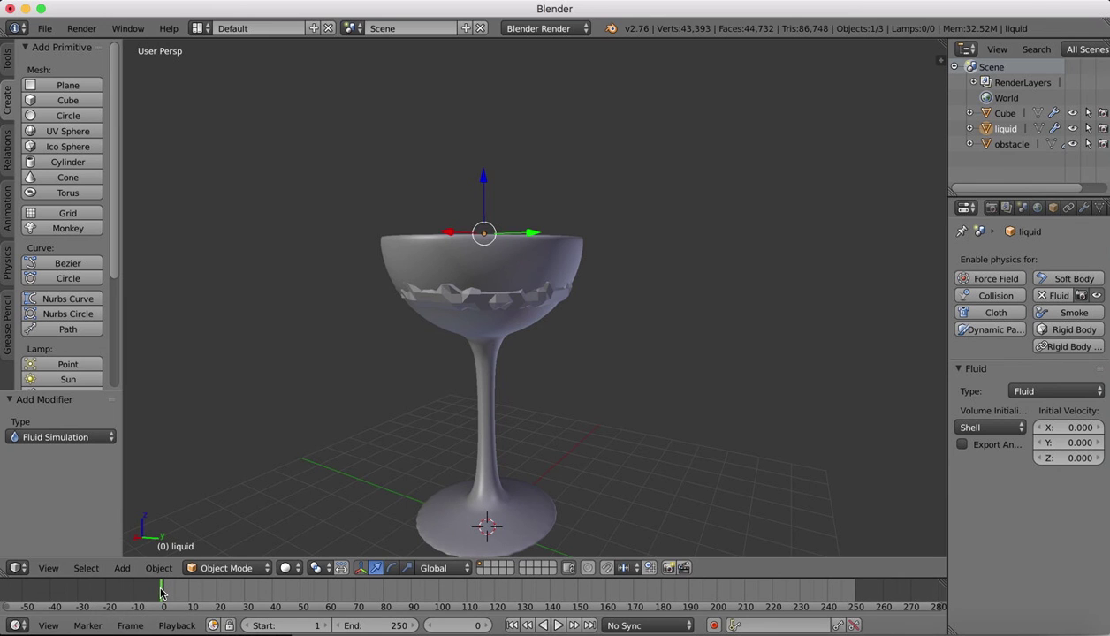
{"action": "left_click_drag", "start_coordinate": [175, 592], "coordinate": [135, 592]}
{"action": "scroll", "coordinate": [527, 183], "scroll_direction": "down", "scroll_amount": 5}
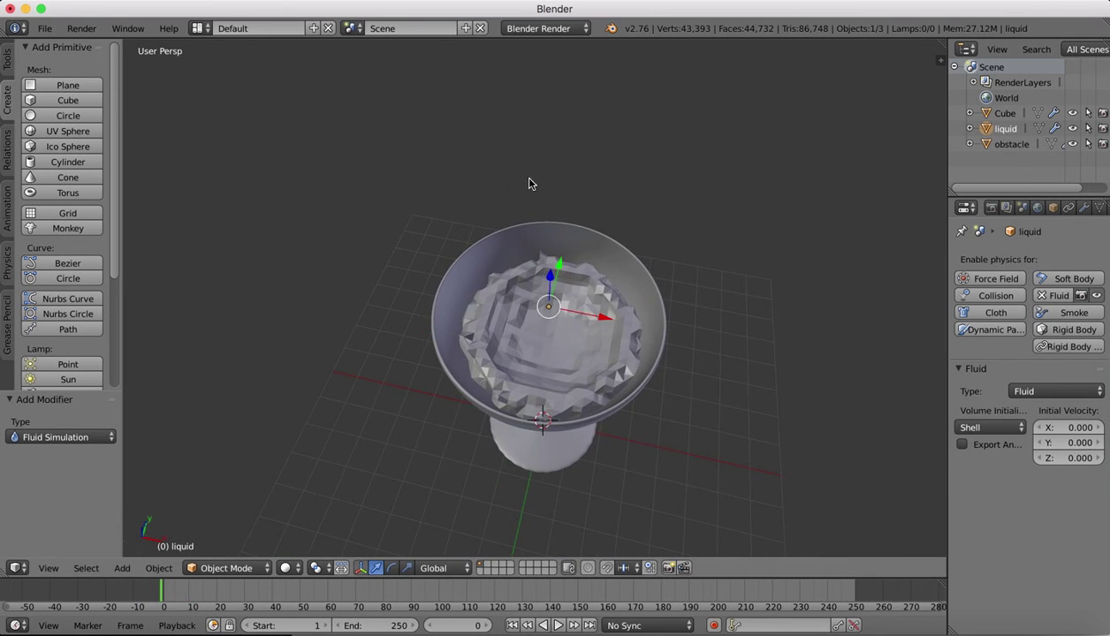
{"action": "scroll", "coordinate": [579, 249], "scroll_direction": "up", "scroll_amount": 5, "text": "ctrl"}
{"action": "scroll", "coordinate": [580, 248], "scroll_direction": "up", "scroll_amount": 4}
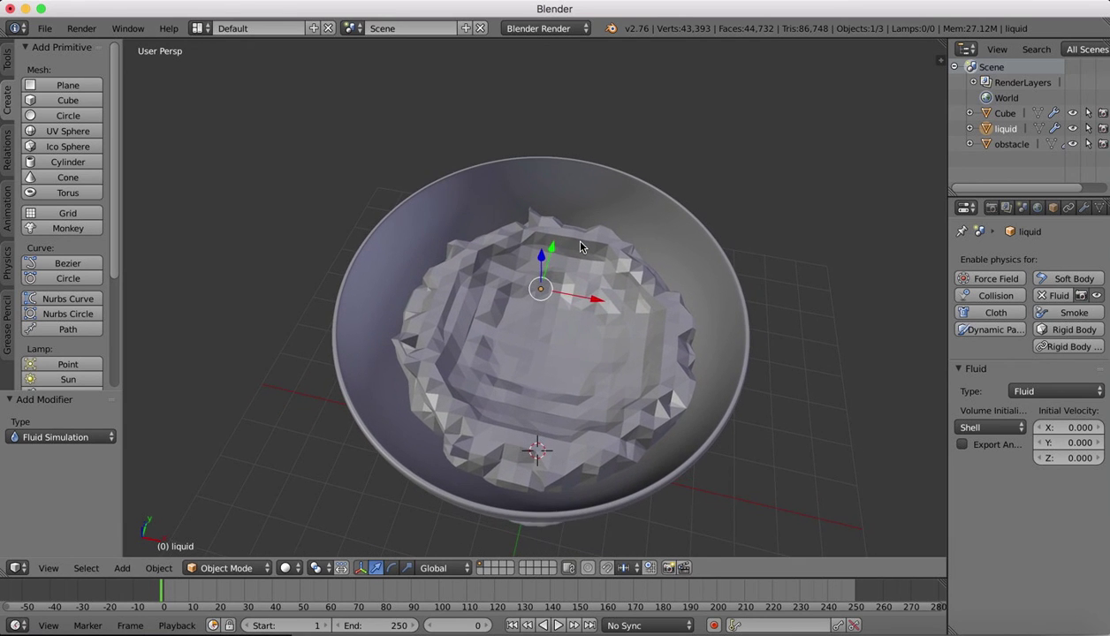
{"action": "scroll", "coordinate": [580, 247], "scroll_direction": "up", "scroll_amount": 4}
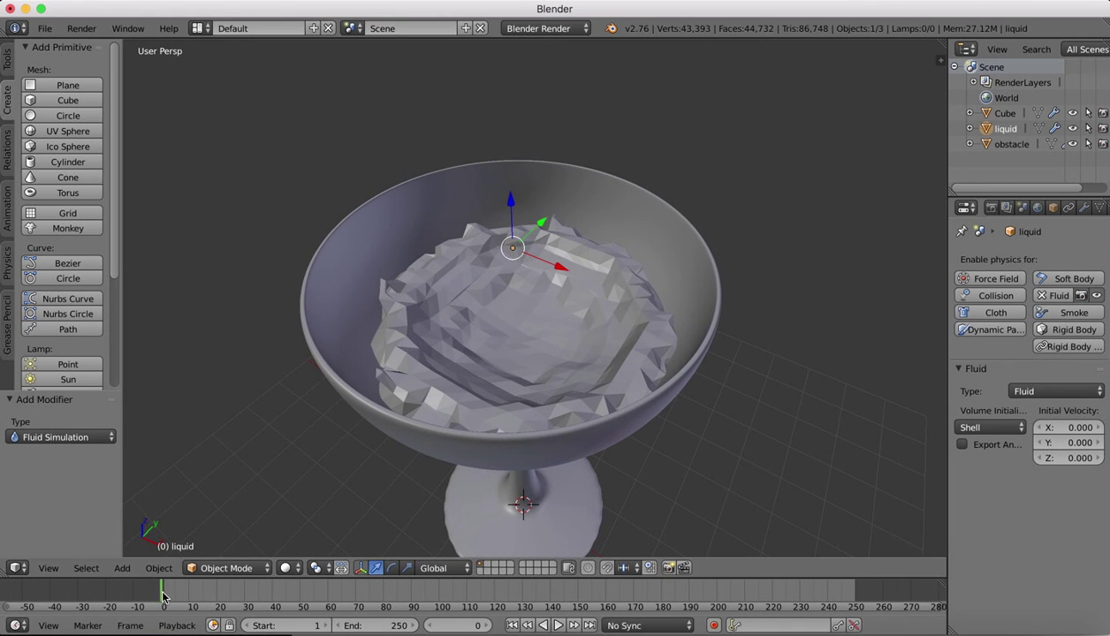
Step: Play the animation briefly and move to frame 6 to inspect the liquid around the outside of the bowl
{"action": "key", "text": "alt+a"}
{"action": "mouse_move", "coordinate": [159, 593]}
{"action": "left_mouse_down"}
{"action": "mouse_move", "coordinate": [190, 594]}
{"action": "mouse_move", "coordinate": [177, 596]}
{"action": "left_mouse_up"}
{"action": "key", "text": "alt+a"}
{"action": "scroll", "coordinate": [533, 269], "scroll_direction": "up", "scroll_amount": 3}
{"action": "scroll", "coordinate": [533, 270], "scroll_direction": "down", "scroll_amount": 2}
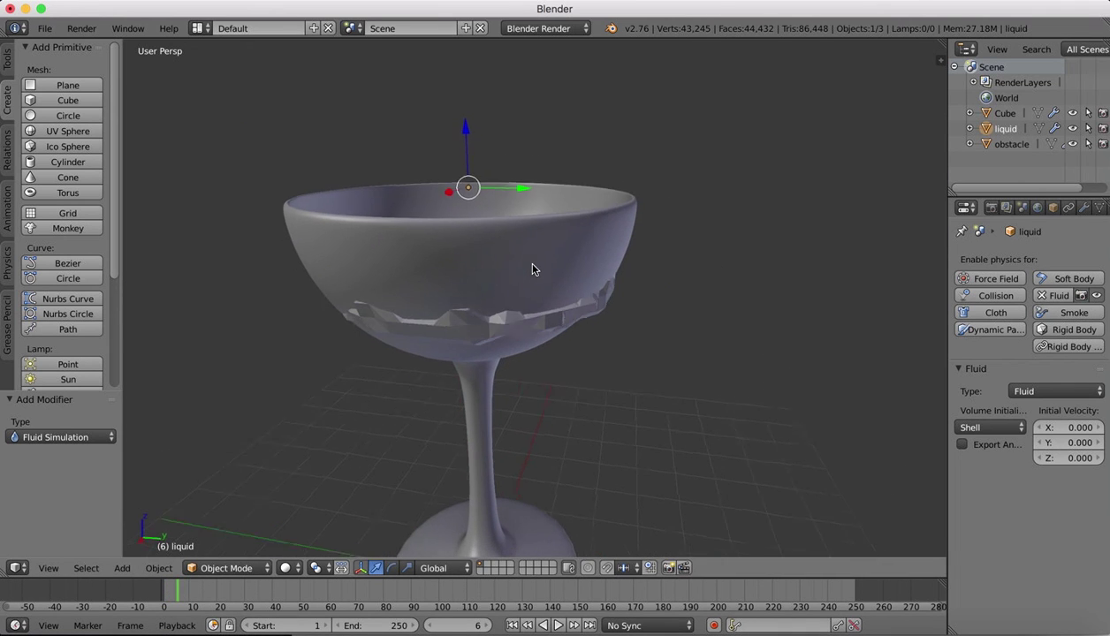
{"action": "middle_click_drag", "start_coordinate": [533, 270], "coordinate": [526, 264]}
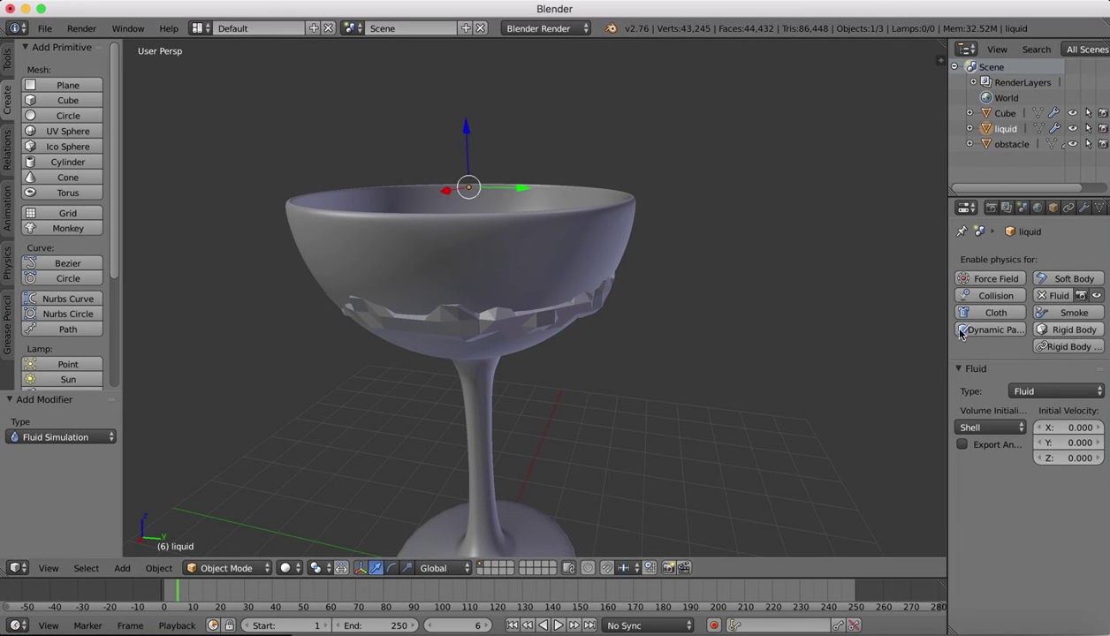
Step: Set the Cube domain's viewport display to Final and inspect the fluid mesh around the bowl
{"action": "left_click", "coordinate": [1001, 114]}
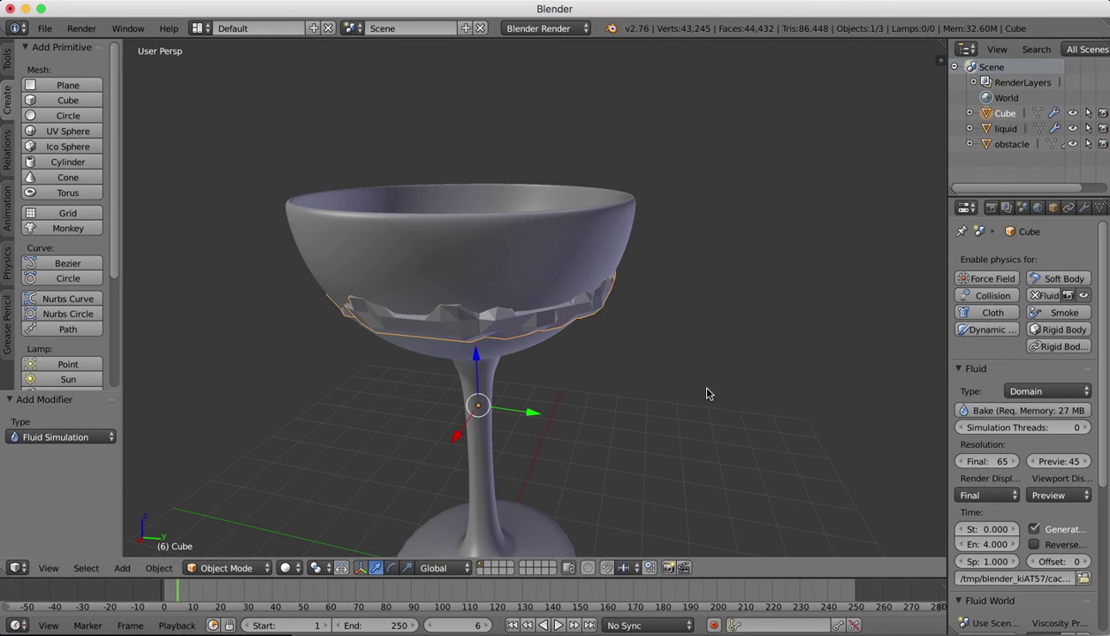
{"action": "scroll", "coordinate": [706, 389], "scroll_direction": "down", "scroll_amount": 5, "text": "shift"}
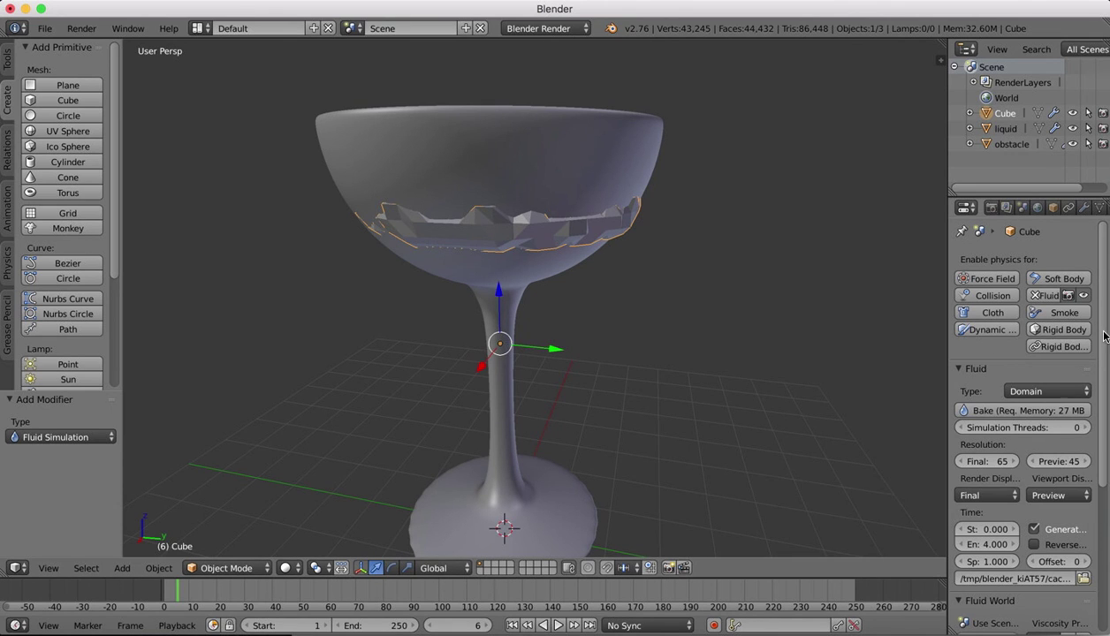
{"action": "left_click", "coordinate": [1074, 496]}
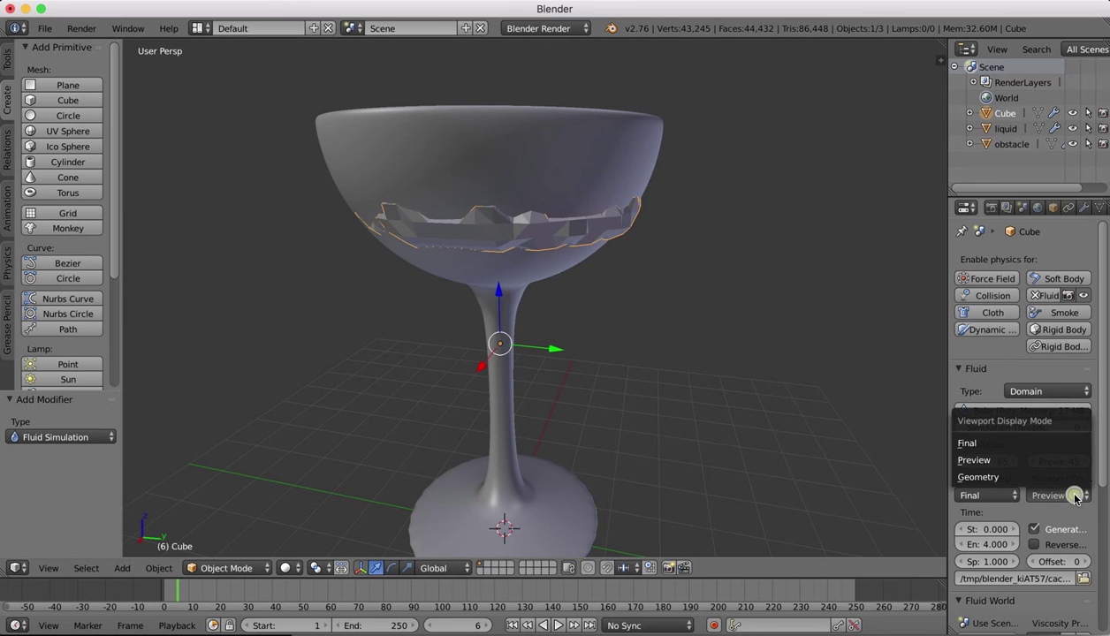
{"action": "left_click", "coordinate": [1003, 442]}
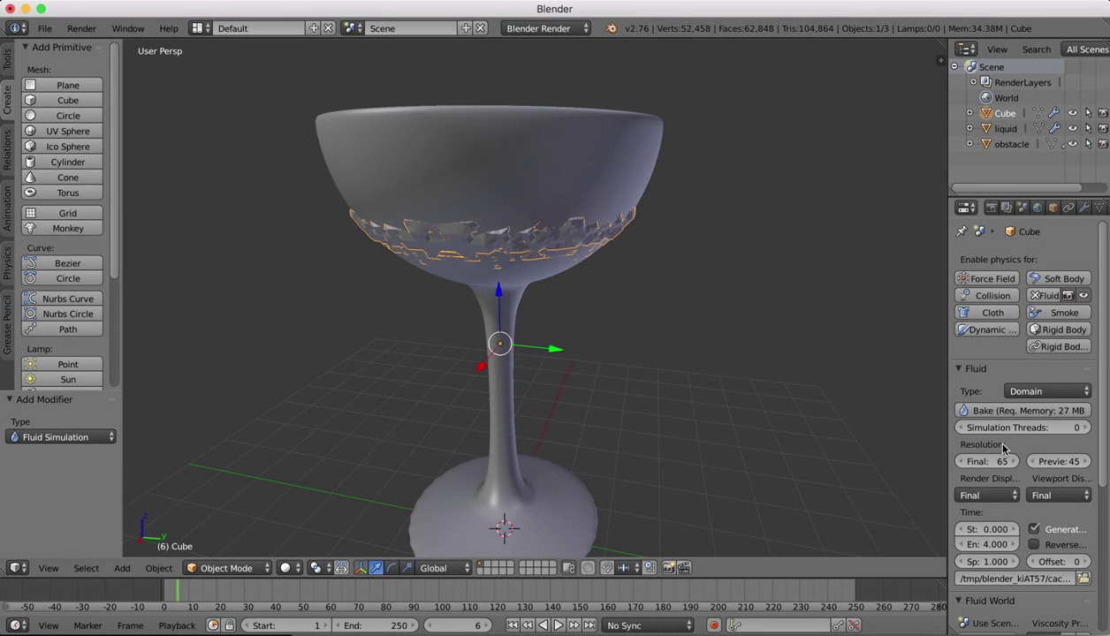
{"action": "scroll", "coordinate": [573, 218], "scroll_direction": "left", "scroll_amount": 10}
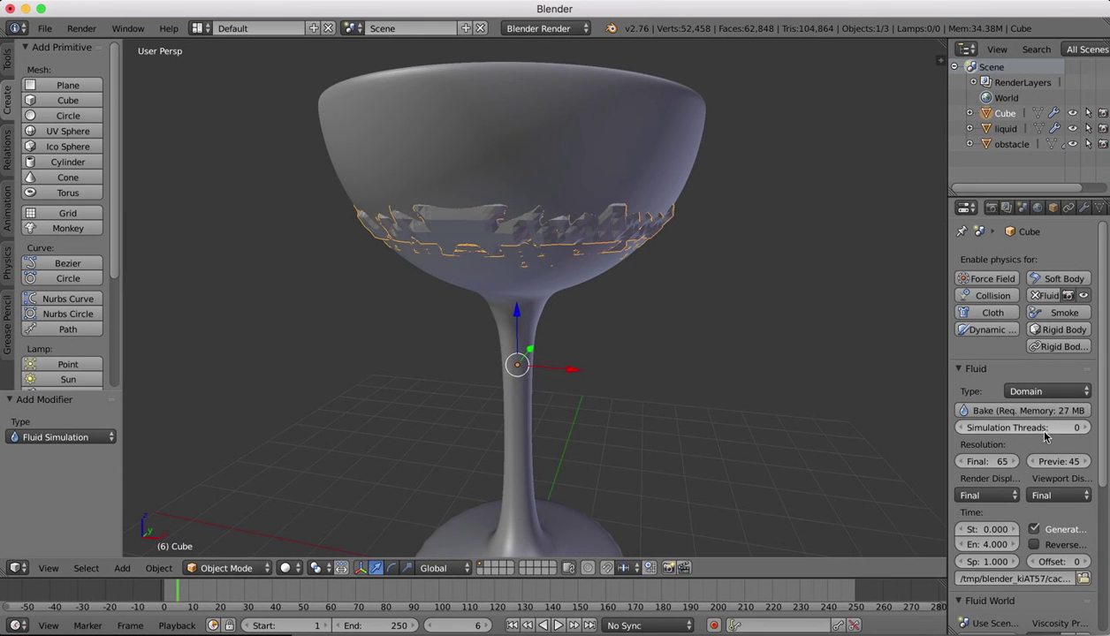
Step: Set the fluid domain's final resolution to 102
{"action": "left_click", "coordinate": [1000, 464]}
{"action": "type", "text": "1"}
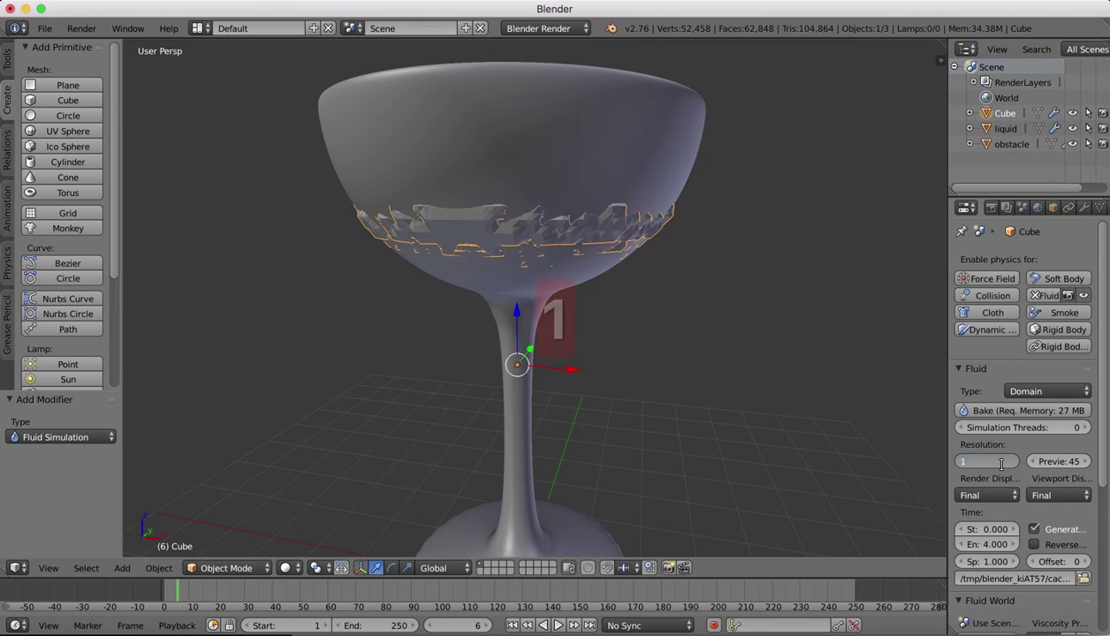
{"action": "type", "text": "02"}
{"action": "key", "text": "Return"}
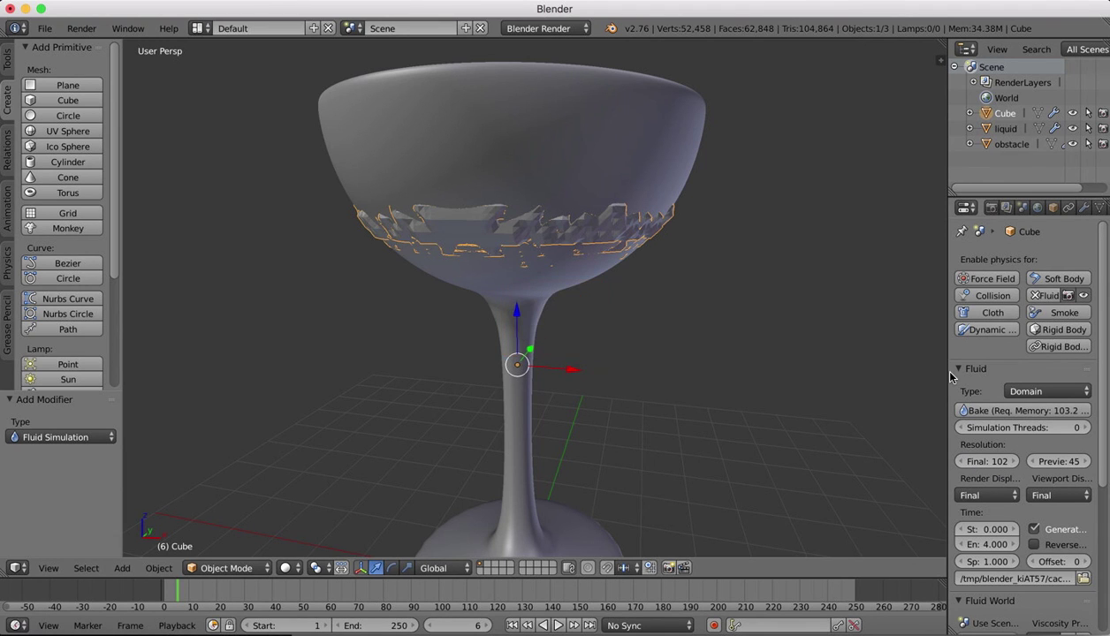
Step: Widen the properties editor and switch the domain's viewport display to Preview
{"action": "left_click_drag", "start_coordinate": [948, 372], "coordinate": [896, 371]}
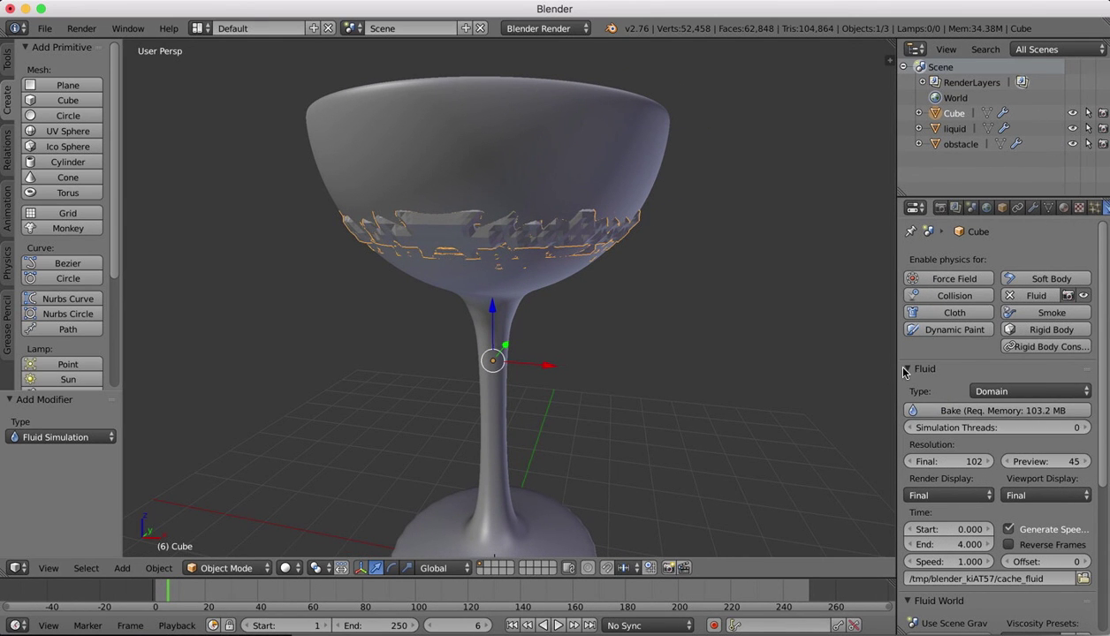
{"action": "left_click", "coordinate": [1027, 491]}
{"action": "left_click", "coordinate": [1016, 461]}
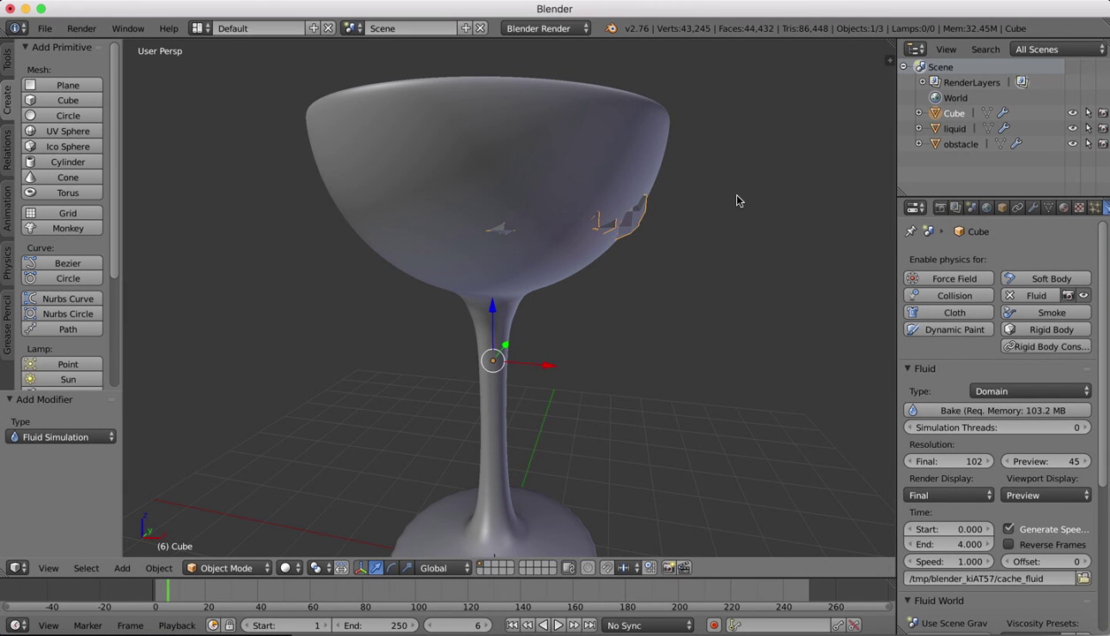
Step: Examine the preview fluid mesh against the goblet bowl from above, below and all around
{"action": "scroll", "coordinate": [736, 195], "scroll_direction": "up", "scroll_amount": 5}
{"action": "scroll", "coordinate": [736, 195], "scroll_direction": "right", "scroll_amount": 10}
{"action": "scroll", "coordinate": [737, 201], "scroll_direction": "down", "scroll_amount": 8}
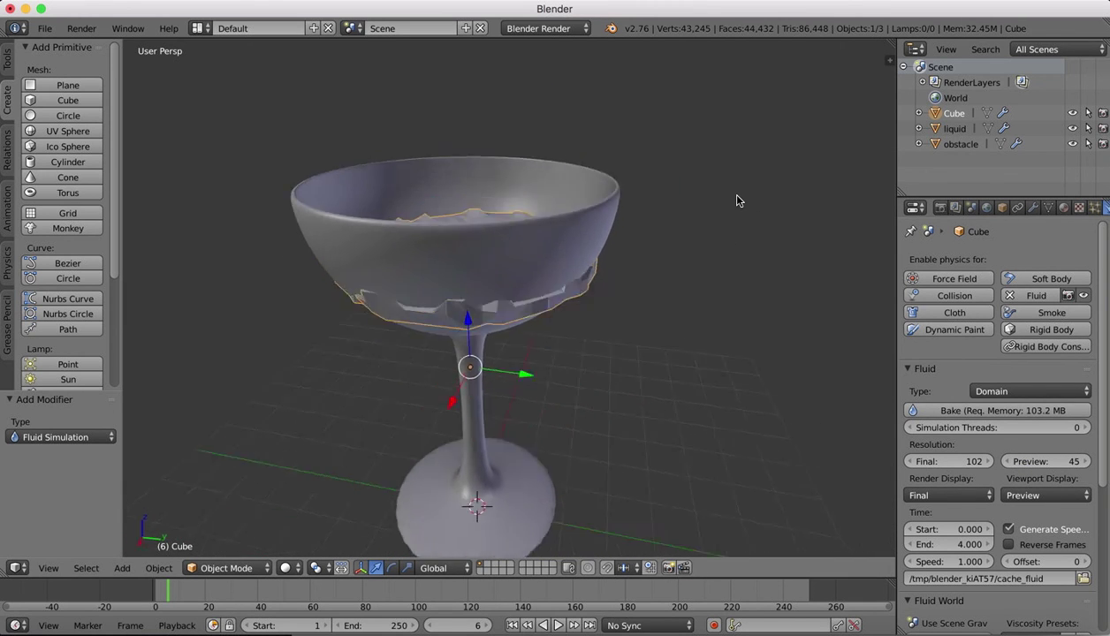
{"action": "scroll", "coordinate": [737, 202], "scroll_direction": "up", "scroll_amount": 10}
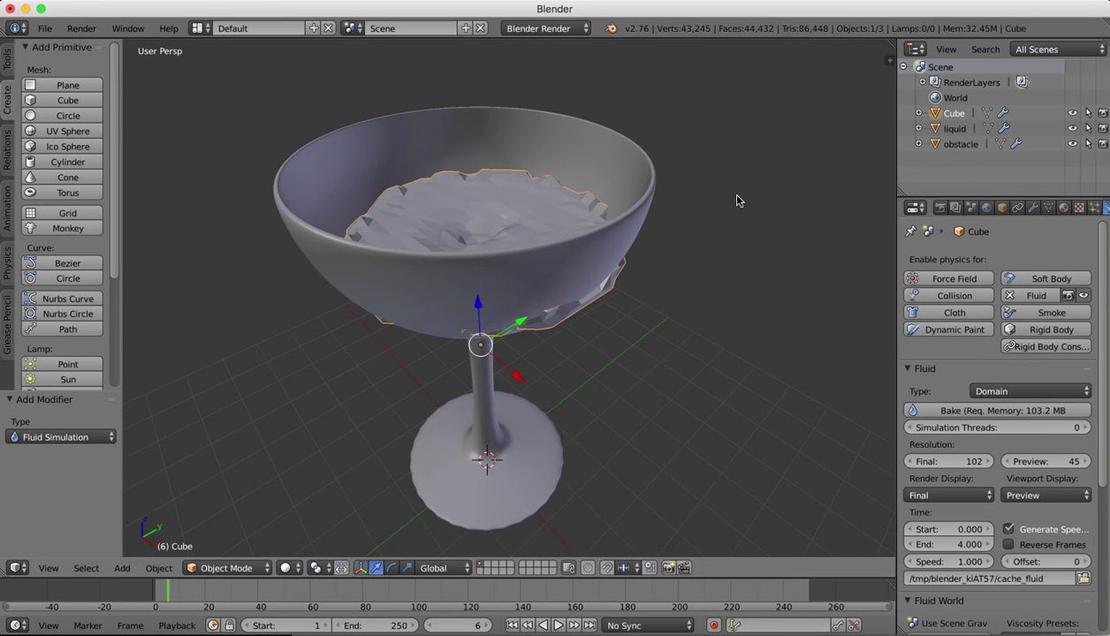
{"action": "scroll", "coordinate": [737, 201], "scroll_direction": "right", "scroll_amount": 20}
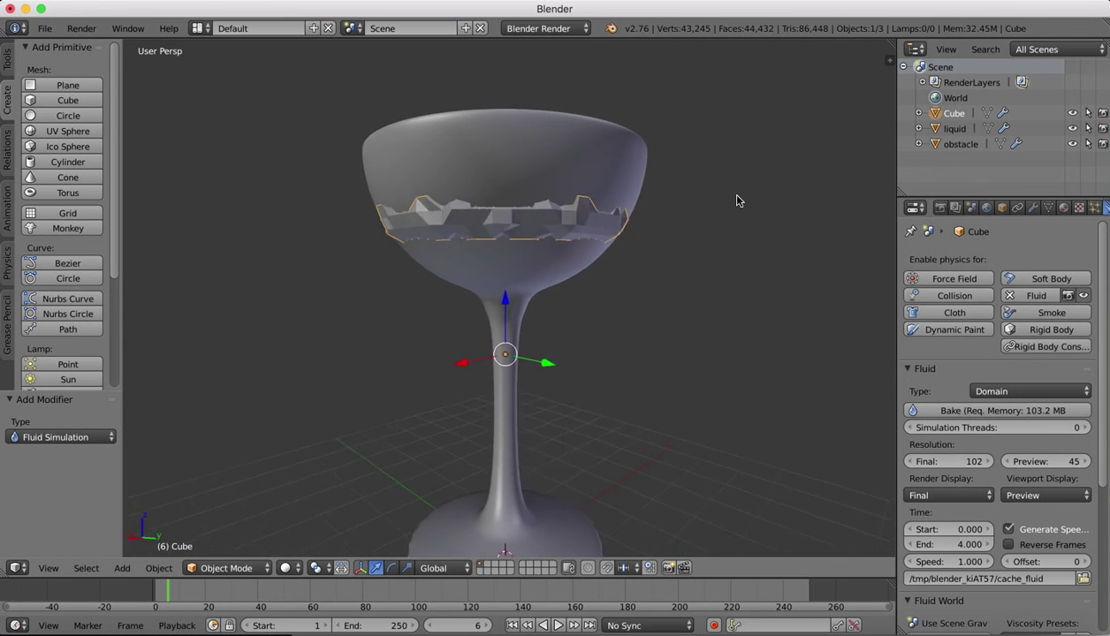
{"action": "scroll", "coordinate": [738, 202], "scroll_direction": "down", "scroll_amount": 6}
{"action": "scroll", "coordinate": [737, 201], "scroll_direction": "up", "scroll_amount": 1}
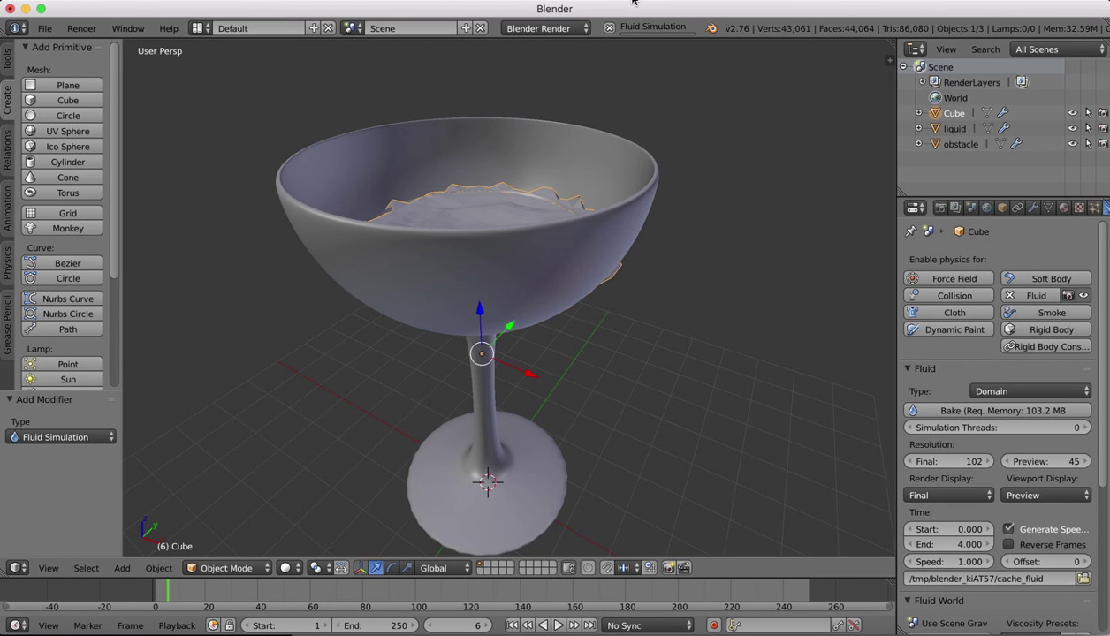
{"action": "left_click", "coordinate": [634, 1]}
{"action": "left_click", "coordinate": [673, 24]}
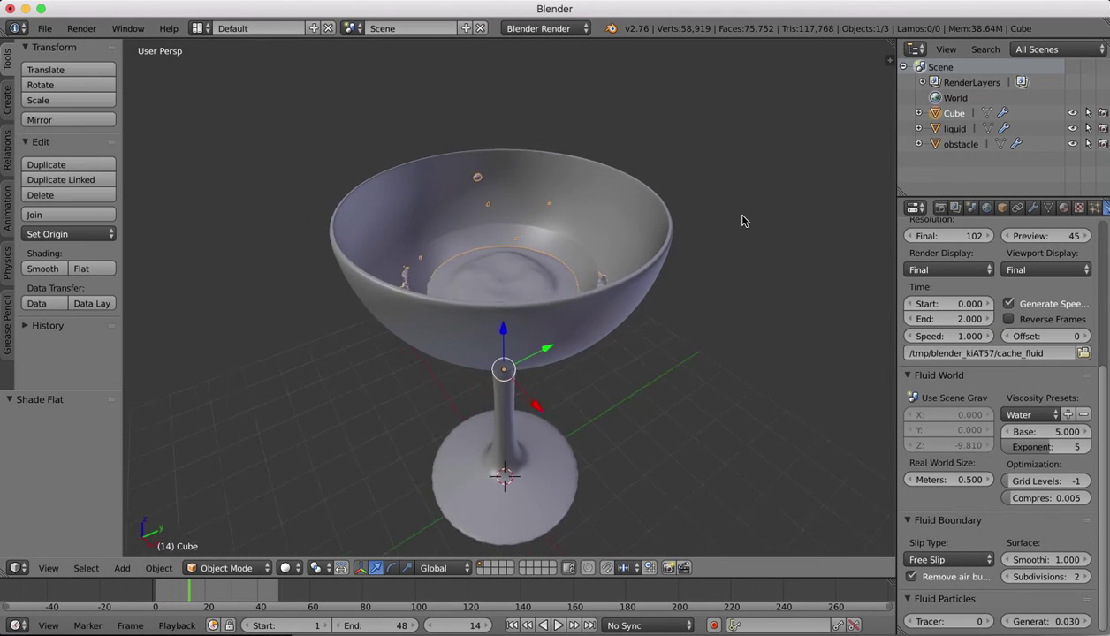
Step: Hide the liquid source object in the viewport and view the baked fluid inside the goblet
{"action": "scroll", "coordinate": [743, 220], "scroll_direction": "left", "scroll_amount": 5}
{"action": "scroll", "coordinate": [743, 221], "scroll_direction": "up", "scroll_amount": 8}
{"action": "scroll", "coordinate": [743, 221], "scroll_direction": "right", "scroll_amount": 4}
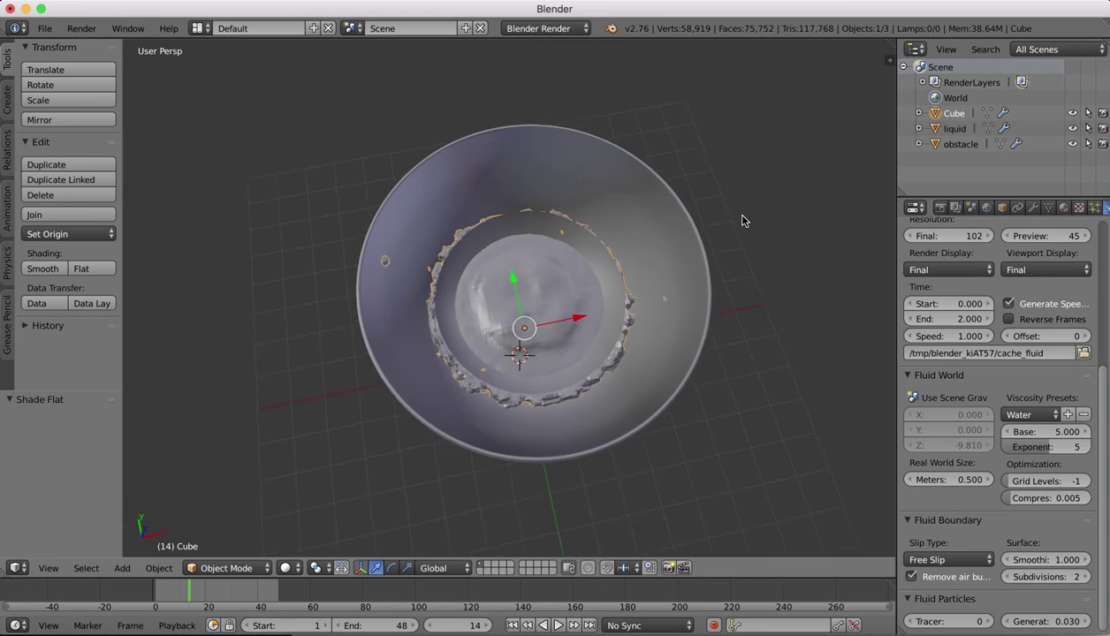
{"action": "left_click", "coordinate": [1070, 129]}
{"action": "scroll", "coordinate": [502, 352], "scroll_direction": "down", "scroll_amount": 8}
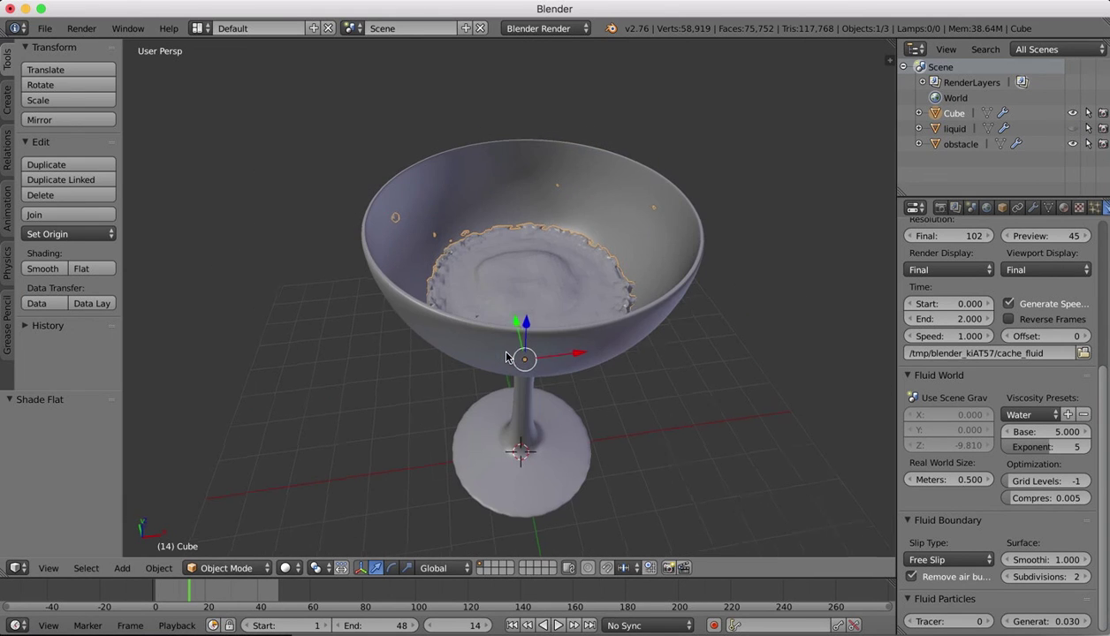
Step: Apply smooth shading to the Cube fluid mesh and inspect it up close and from the side
{"action": "left_click", "coordinate": [954, 114]}
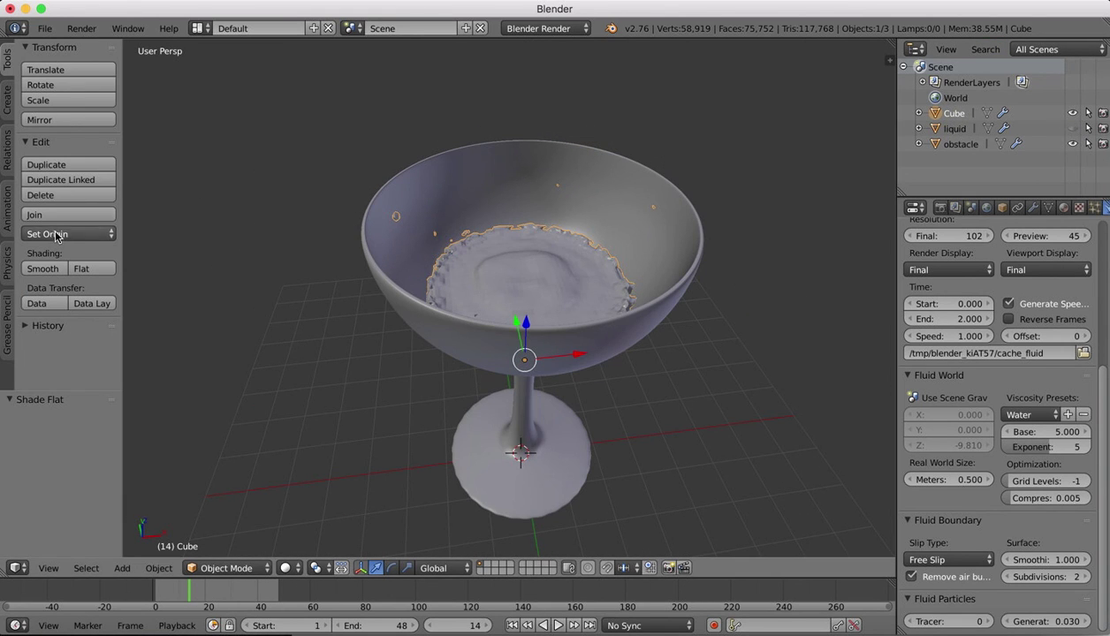
{"action": "scroll", "coordinate": [447, 176], "scroll_direction": "up", "scroll_amount": 8}
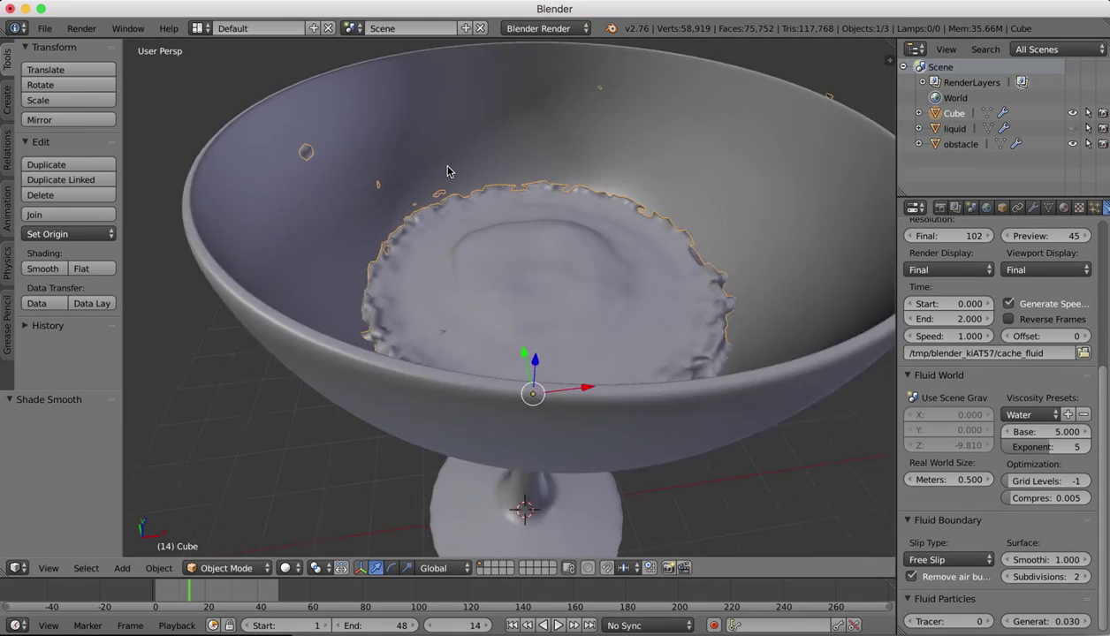
{"action": "scroll", "coordinate": [443, 179], "scroll_direction": "down", "scroll_amount": 7}
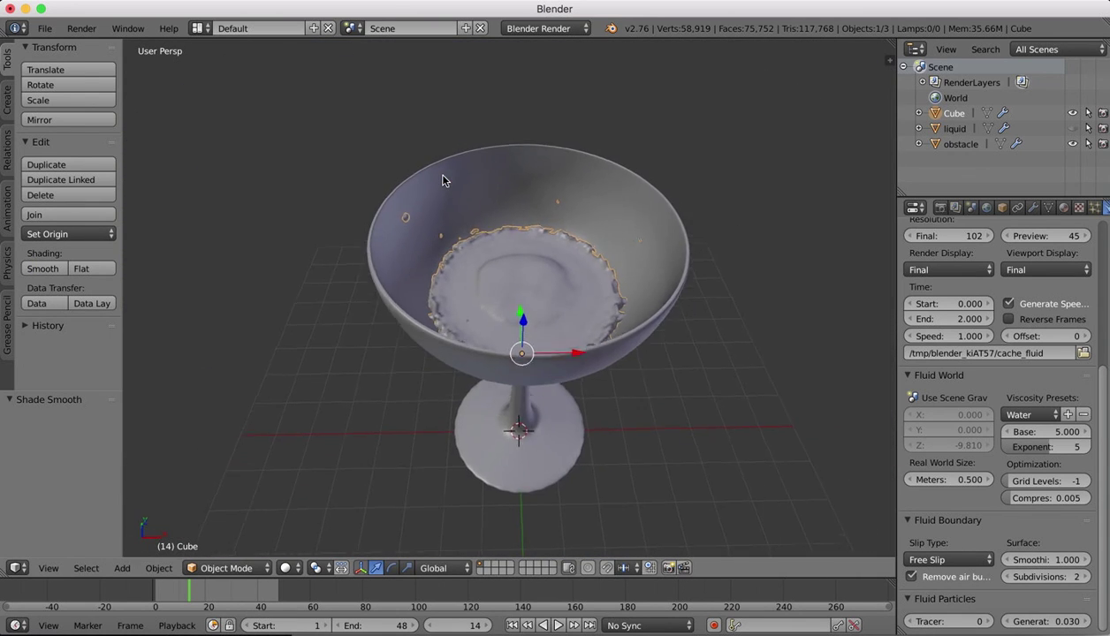
{"action": "scroll", "coordinate": [440, 177], "scroll_direction": "down", "scroll_amount": 6}
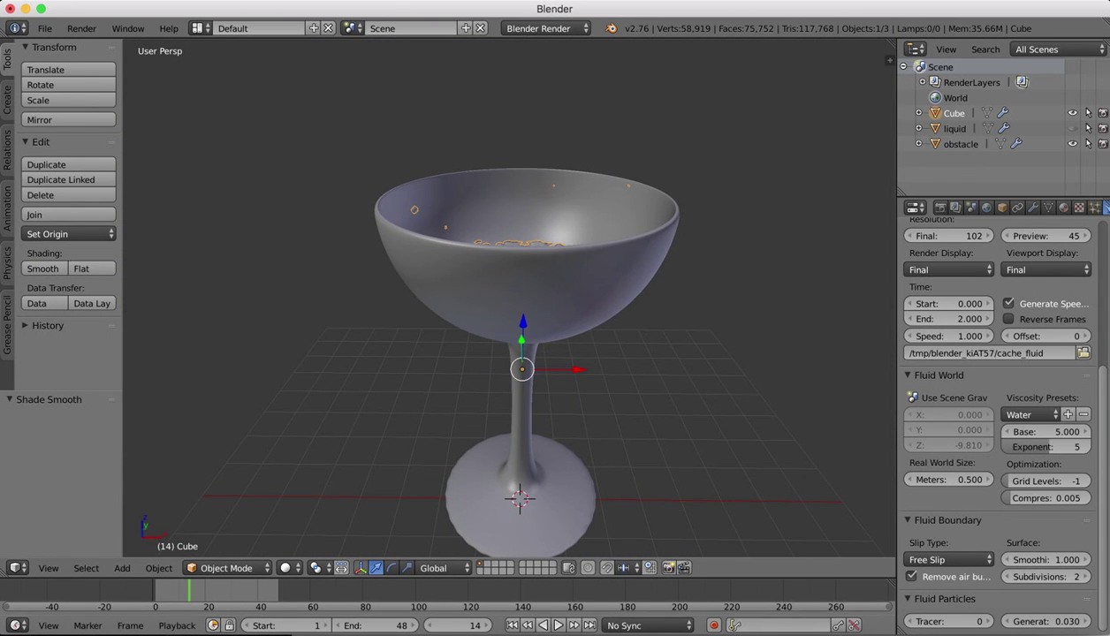
Step: Play back the baked fluid animation and examine the liquid in the goblet from the side, below and above
{"action": "left_click", "coordinate": [557, 624]}
{"action": "scroll", "coordinate": [580, 244], "scroll_direction": "down", "scroll_amount": 8}
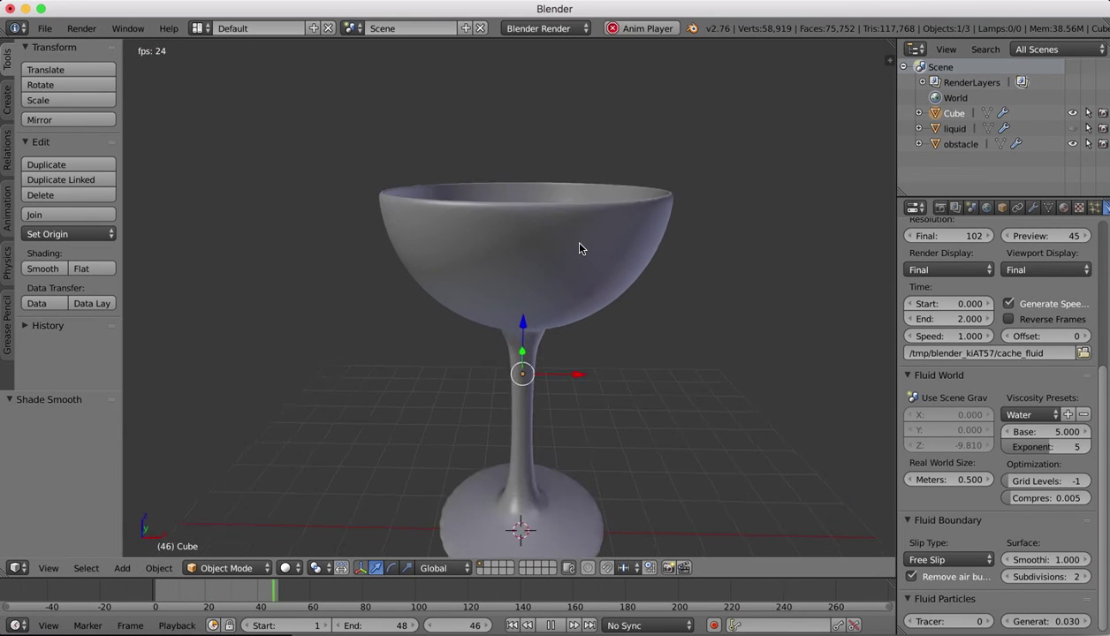
{"action": "scroll", "coordinate": [579, 244], "scroll_direction": "right", "scroll_amount": 10}
{"action": "scroll", "coordinate": [579, 243], "scroll_direction": "right", "scroll_amount": 10}
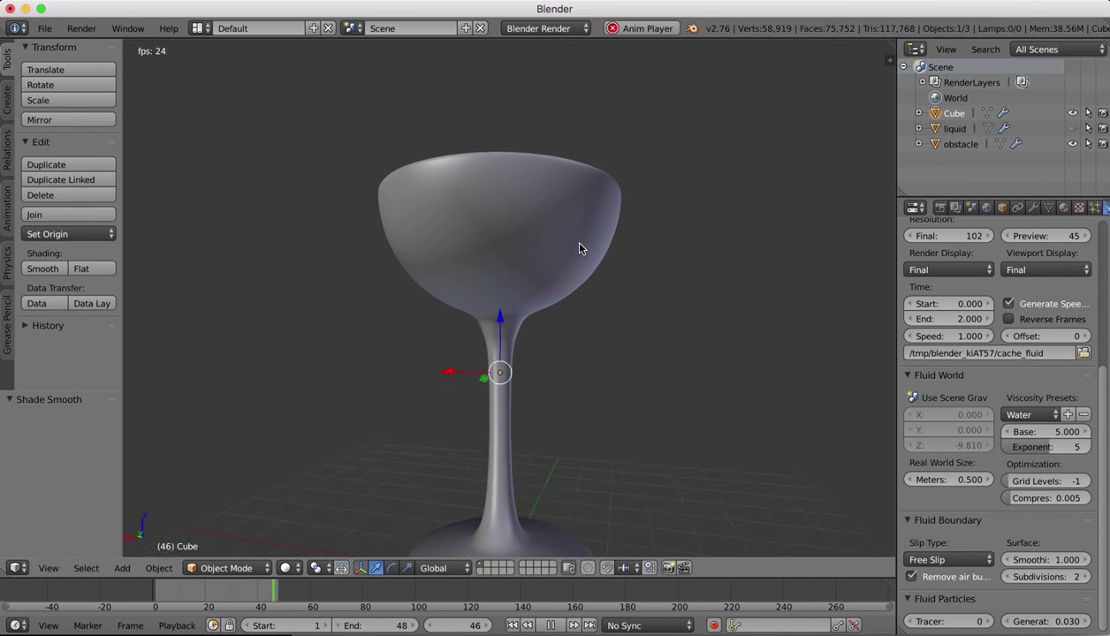
{"action": "scroll", "coordinate": [579, 248], "scroll_direction": "down", "scroll_amount": 10}
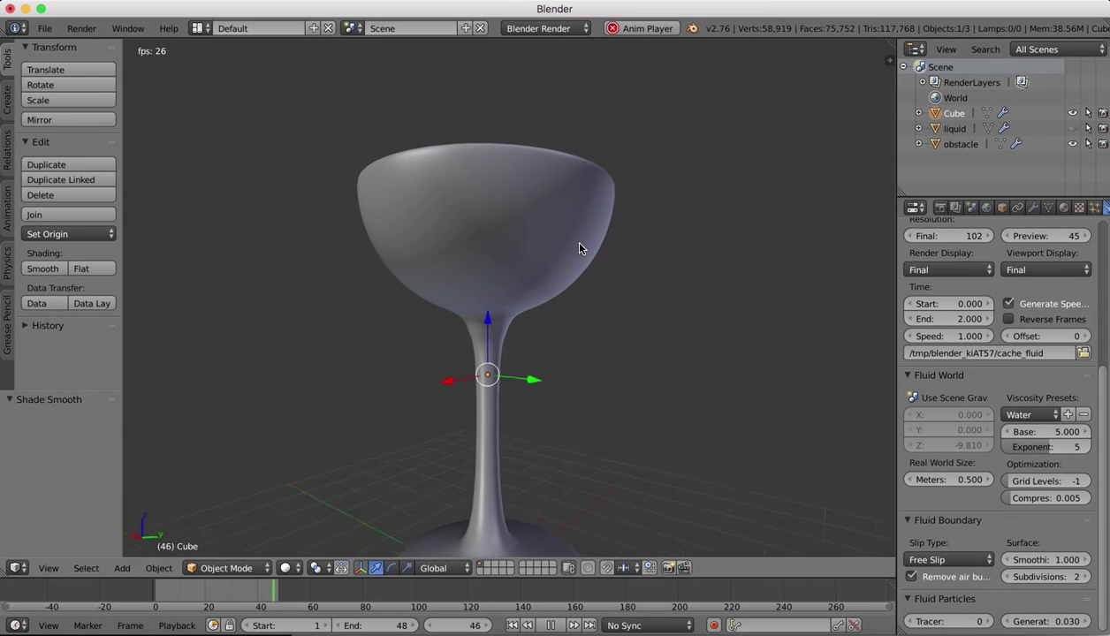
{"action": "scroll", "coordinate": [579, 248], "scroll_direction": "down", "scroll_amount": 8}
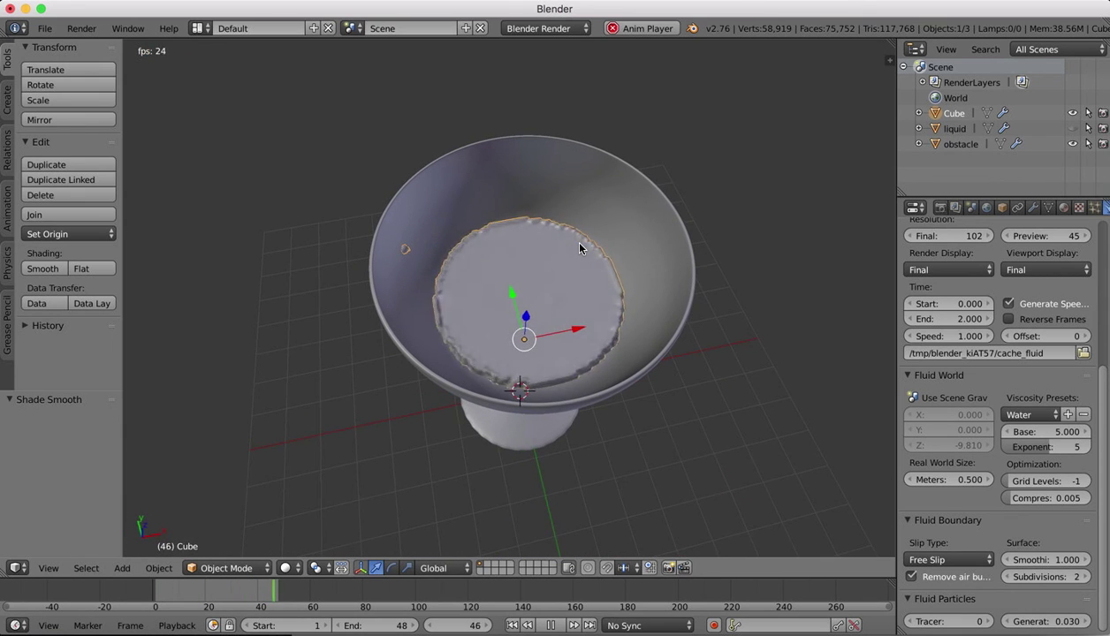
{"action": "scroll", "coordinate": [556, 236], "scroll_direction": "up", "scroll_amount": 5}
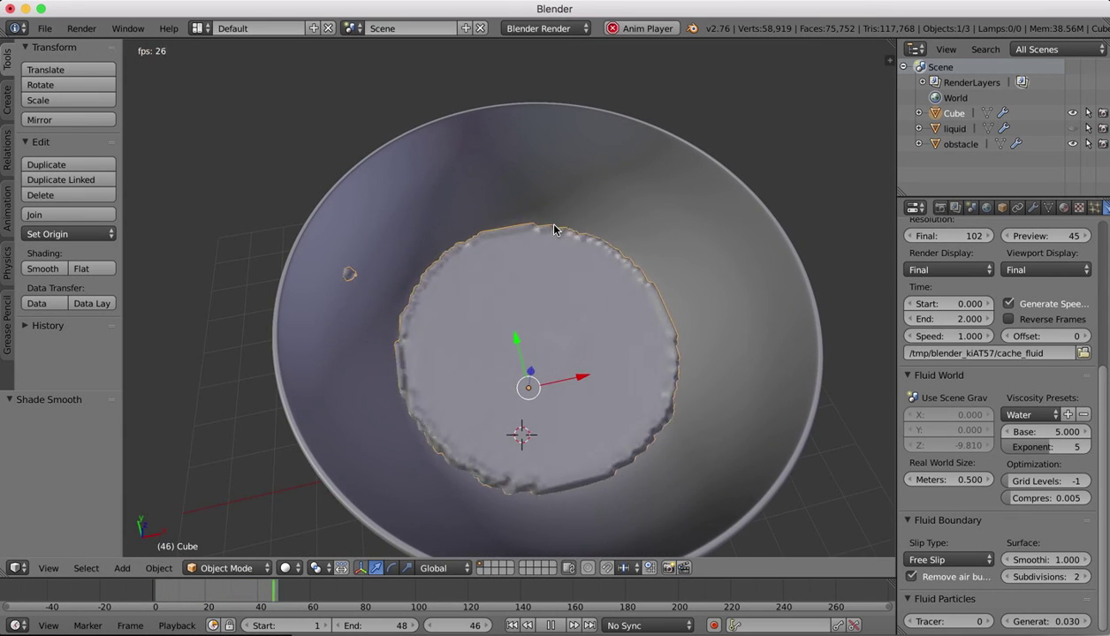
{"action": "scroll", "coordinate": [553, 229], "scroll_direction": "up", "scroll_amount": 5}
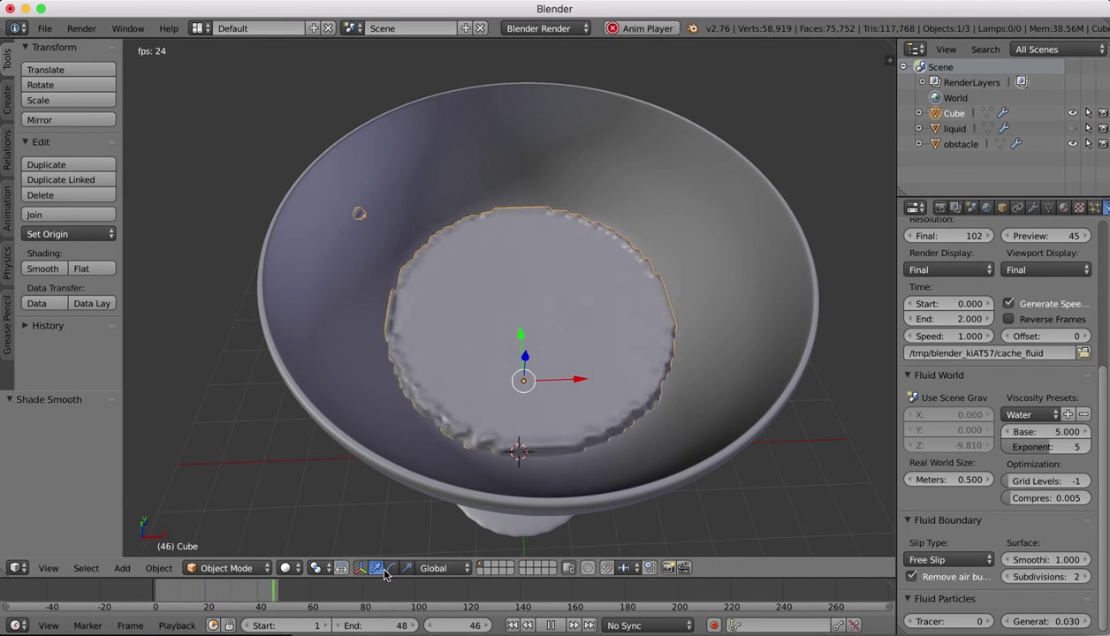
Step: Stop the playback and inspect the fluid surface at frame 16 from above and from beneath the bowl
{"action": "left_click", "coordinate": [552, 626]}
{"action": "scroll", "coordinate": [590, 262], "scroll_direction": "down", "scroll_amount": 5}
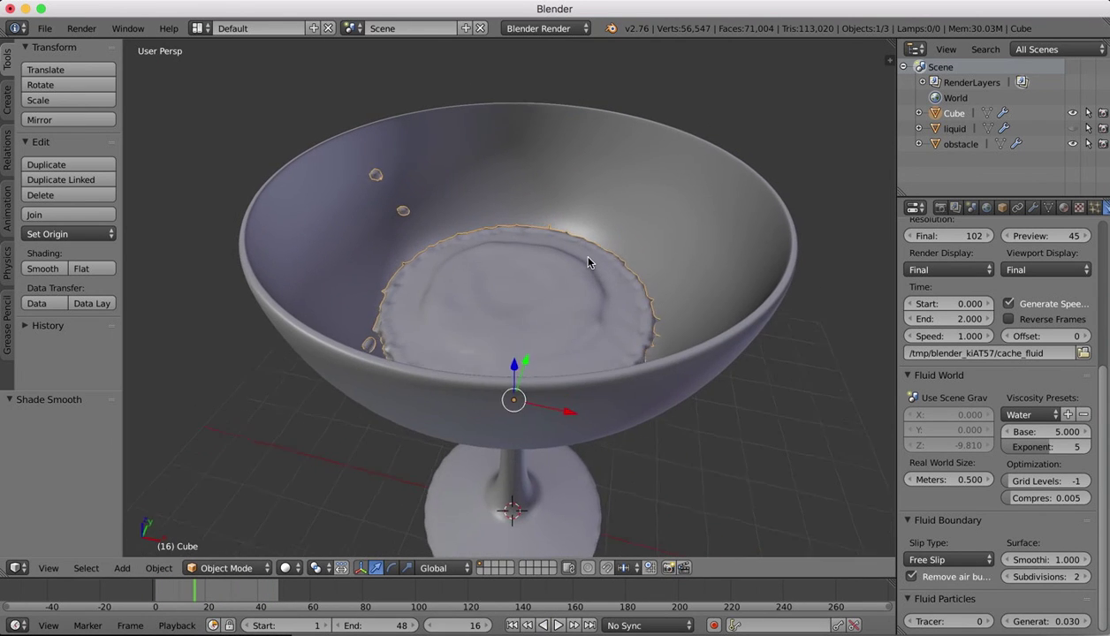
{"action": "scroll", "coordinate": [589, 263], "scroll_direction": "up", "scroll_amount": 5}
{"action": "scroll", "coordinate": [590, 262], "scroll_direction": "down", "scroll_amount": 5}
{"action": "scroll", "coordinate": [589, 263], "scroll_direction": "up", "scroll_amount": 5}
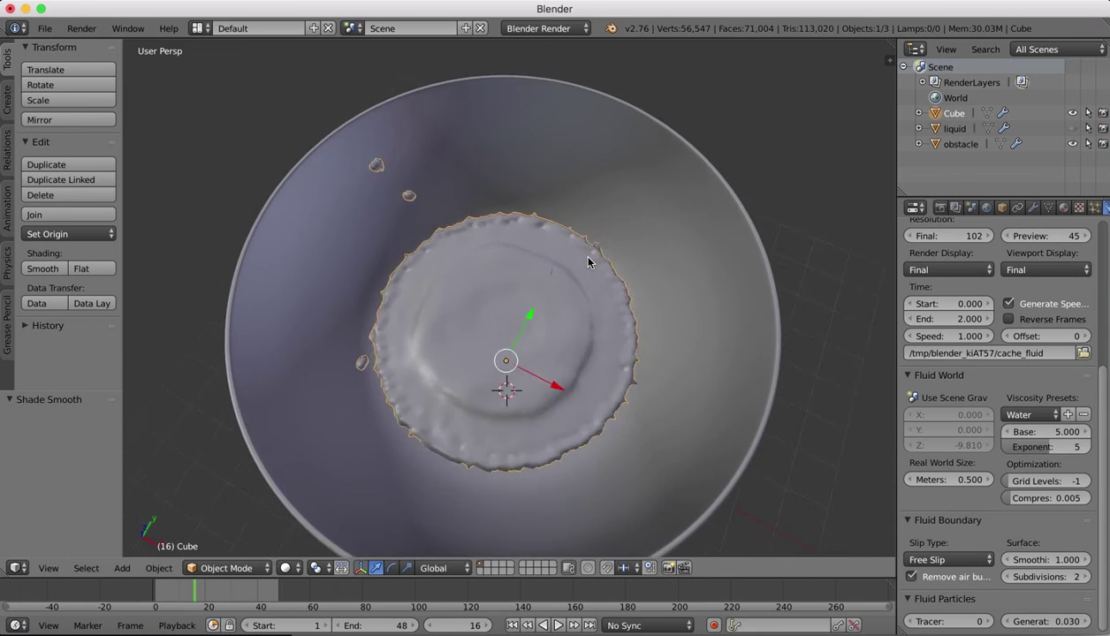
{"action": "scroll", "coordinate": [589, 262], "scroll_direction": "down", "scroll_amount": 3}
{"action": "scroll", "coordinate": [621, 204], "scroll_direction": "down", "scroll_amount": 8}
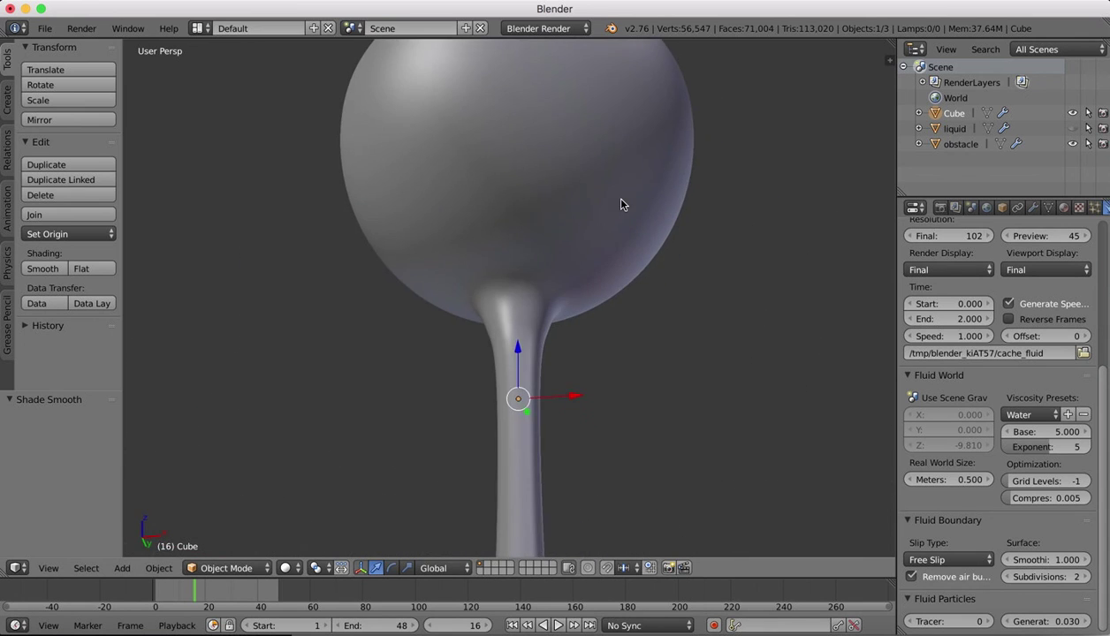
{"action": "scroll", "coordinate": [621, 204], "scroll_direction": "up", "scroll_amount": 7}
{"action": "scroll", "coordinate": [621, 205], "scroll_direction": "down", "scroll_amount": 1}
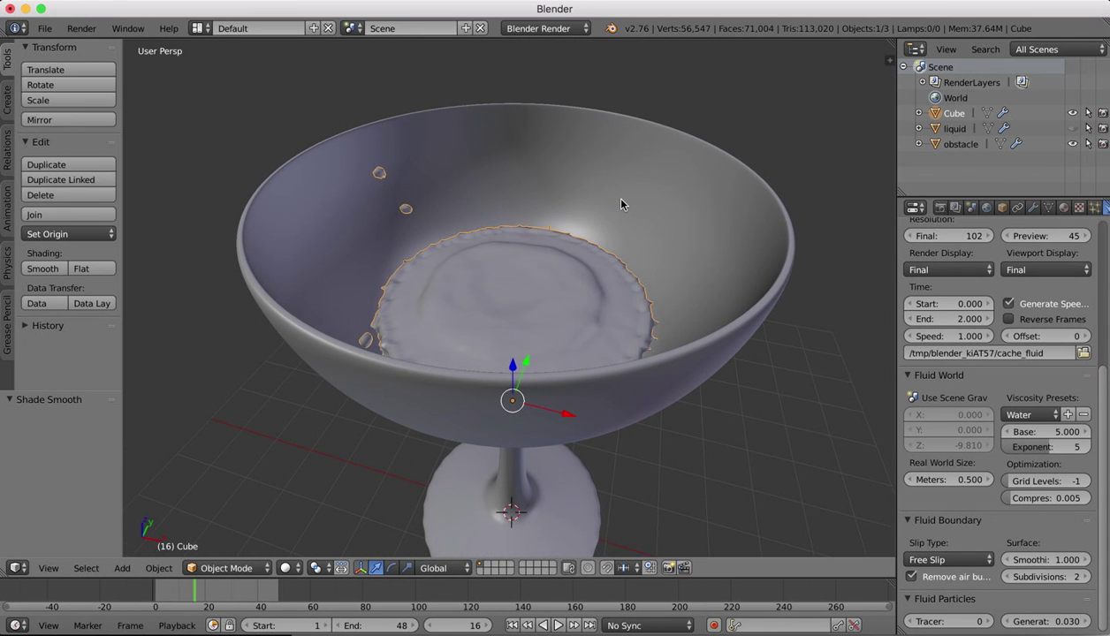
Step: Review the whole goblet with its fluid from farther away and from several sides
{"action": "scroll", "coordinate": [589, 154], "scroll_direction": "down", "scroll_amount": 5}
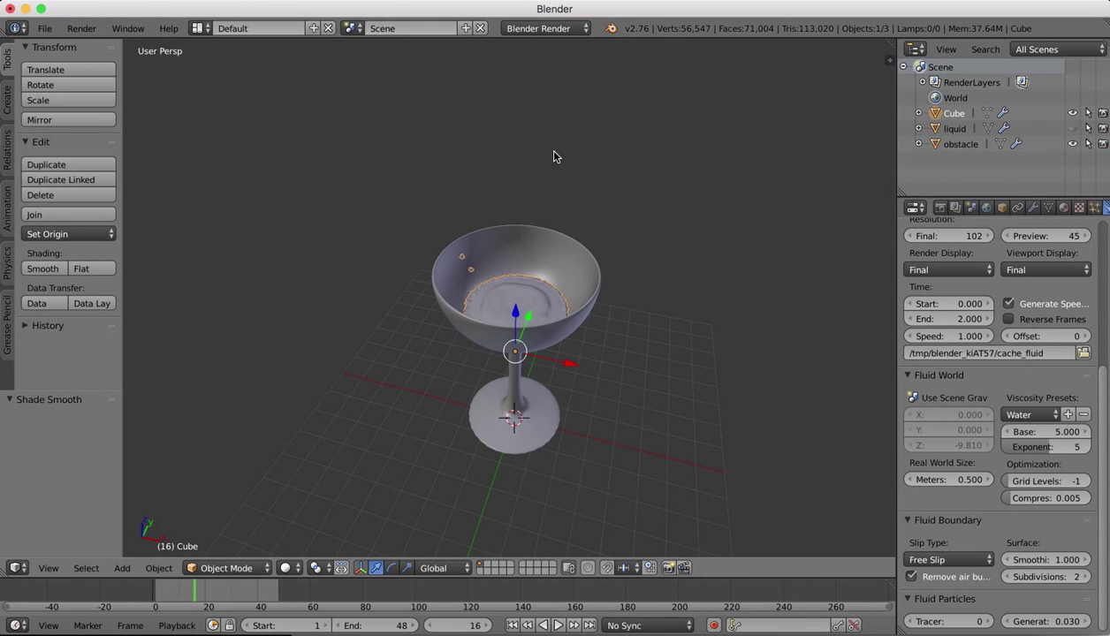
{"action": "scroll", "coordinate": [554, 157], "scroll_direction": "left", "scroll_amount": 2, "text": "shift"}
{"action": "scroll", "coordinate": [563, 252], "scroll_direction": "up", "scroll_amount": 10}
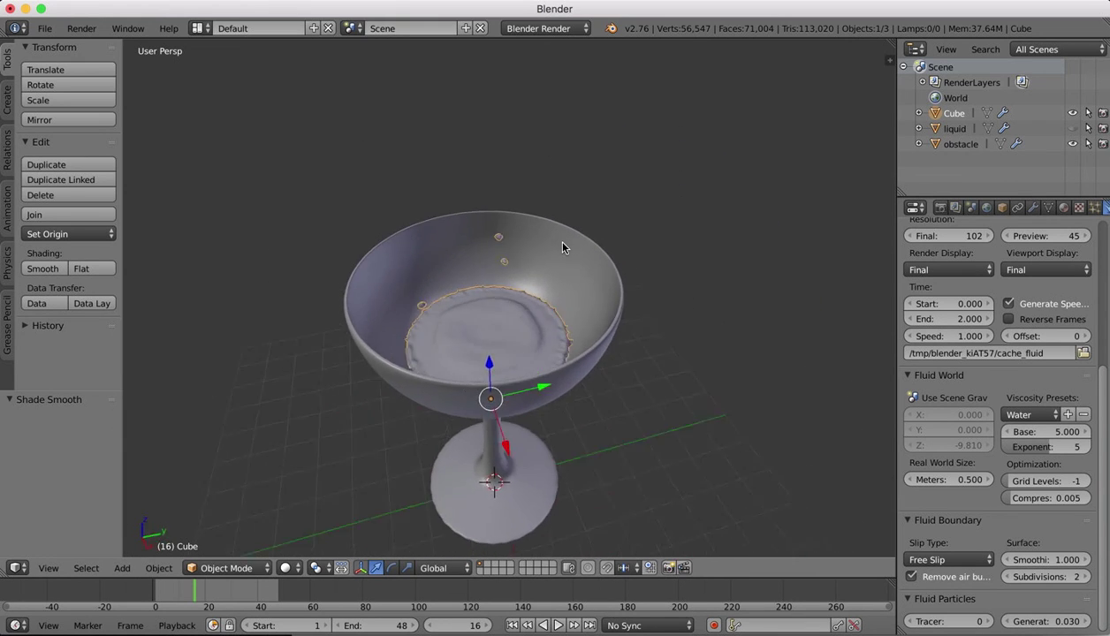
{"action": "scroll", "coordinate": [563, 248], "scroll_direction": "down", "scroll_amount": 10}
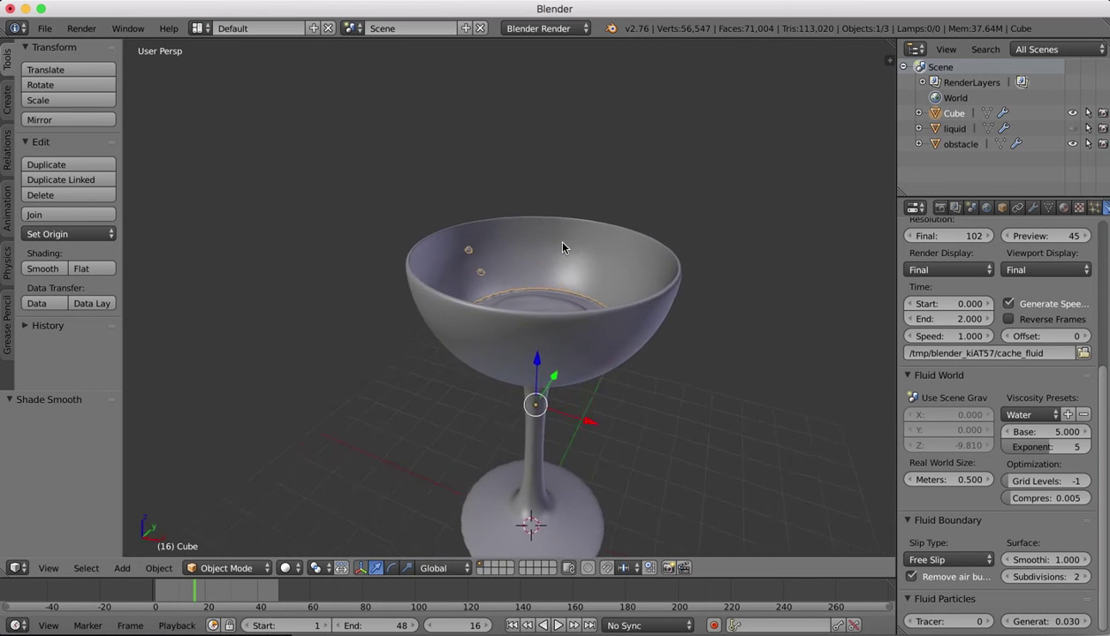
{"action": "scroll", "coordinate": [563, 248], "scroll_direction": "up", "scroll_amount": 8}
{"action": "scroll", "coordinate": [563, 247], "scroll_direction": "down", "scroll_amount": 8}
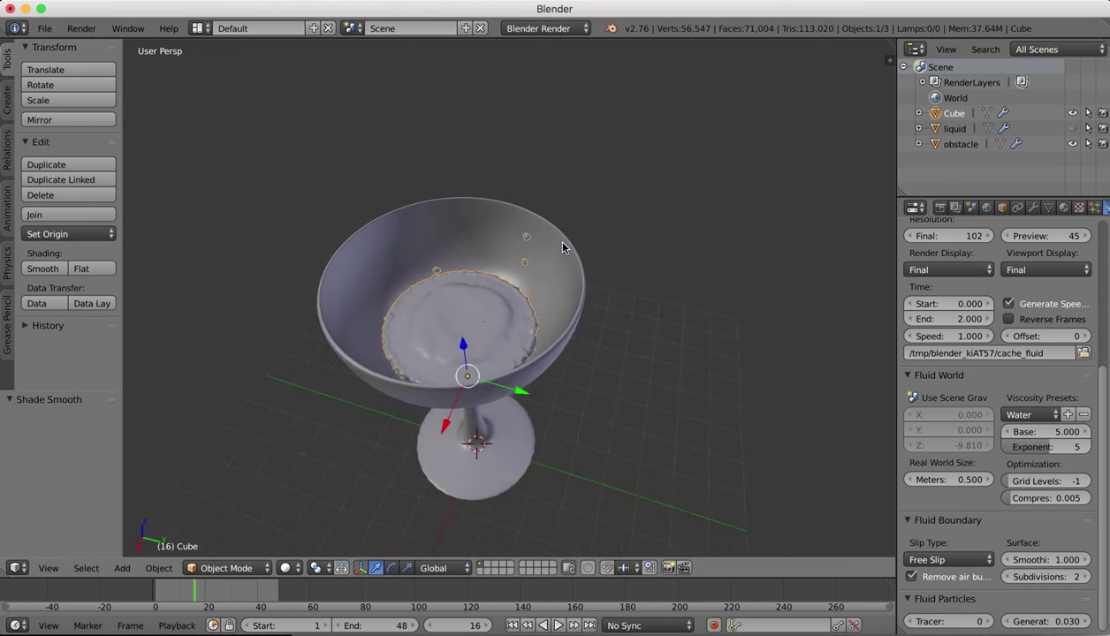
{"action": "scroll", "coordinate": [563, 247], "scroll_direction": "left", "scroll_amount": 8}
{"action": "scroll", "coordinate": [563, 247], "scroll_direction": "right", "scroll_amount": 6}
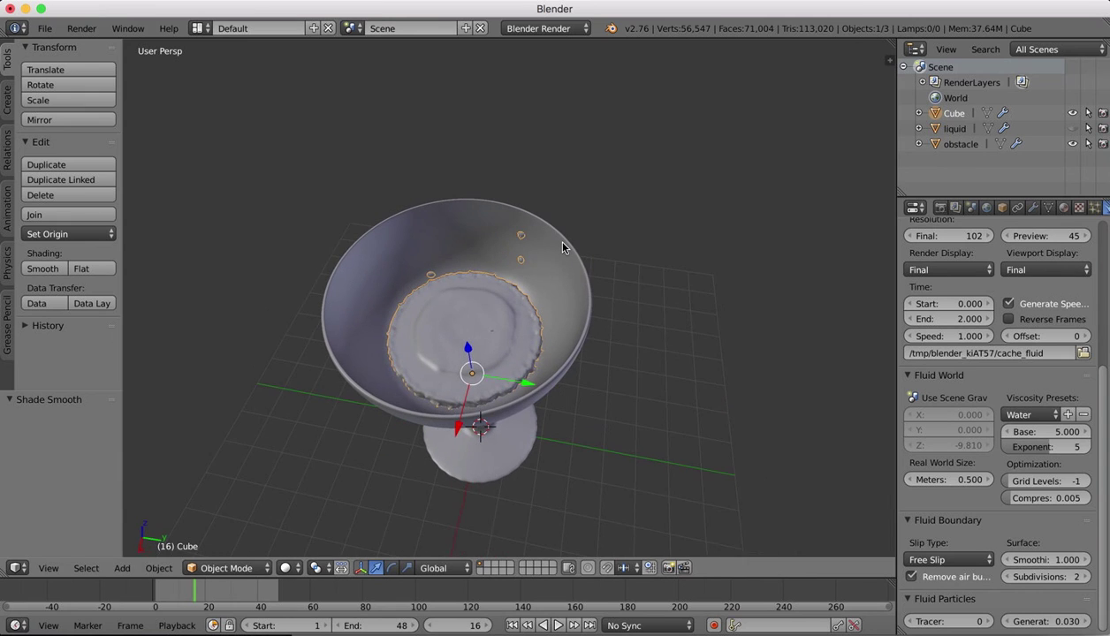
Step: Check up close how the fluid's edge meets the bowl's inner wall, and view the bowl's outside at rim level
{"action": "scroll", "coordinate": [430, 271], "scroll_direction": "up", "scroll_amount": 5}
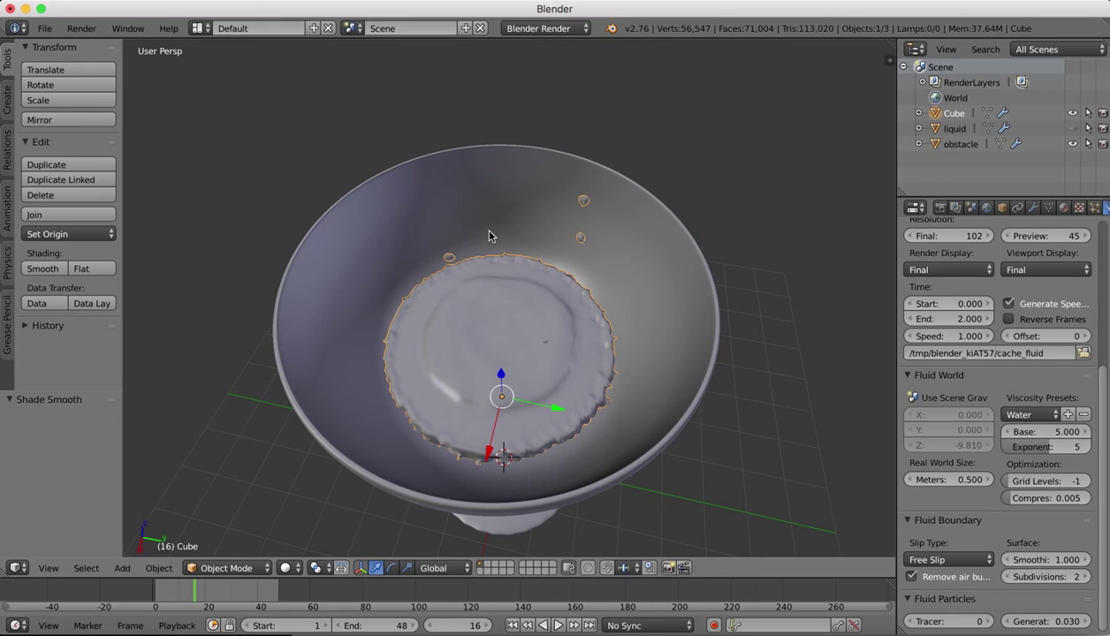
{"action": "scroll", "coordinate": [510, 219], "scroll_direction": "up", "scroll_amount": 4}
{"action": "scroll", "coordinate": [510, 218], "scroll_direction": "down", "scroll_amount": 3}
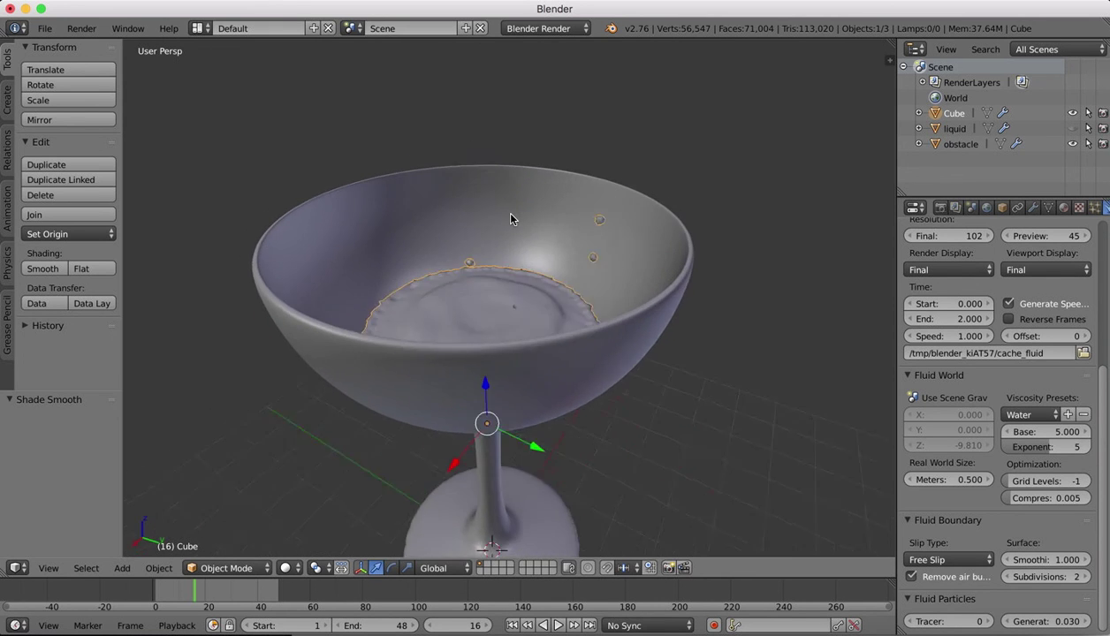
{"action": "scroll", "coordinate": [510, 218], "scroll_direction": "up", "scroll_amount": 5}
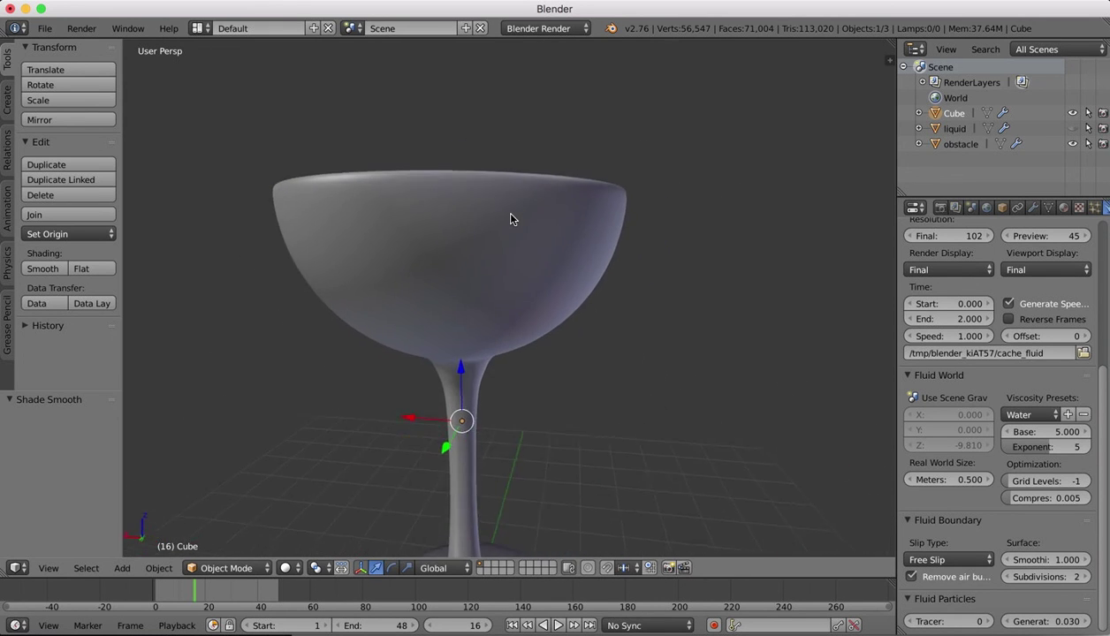
{"action": "scroll", "coordinate": [509, 218], "scroll_direction": "down", "scroll_amount": 5}
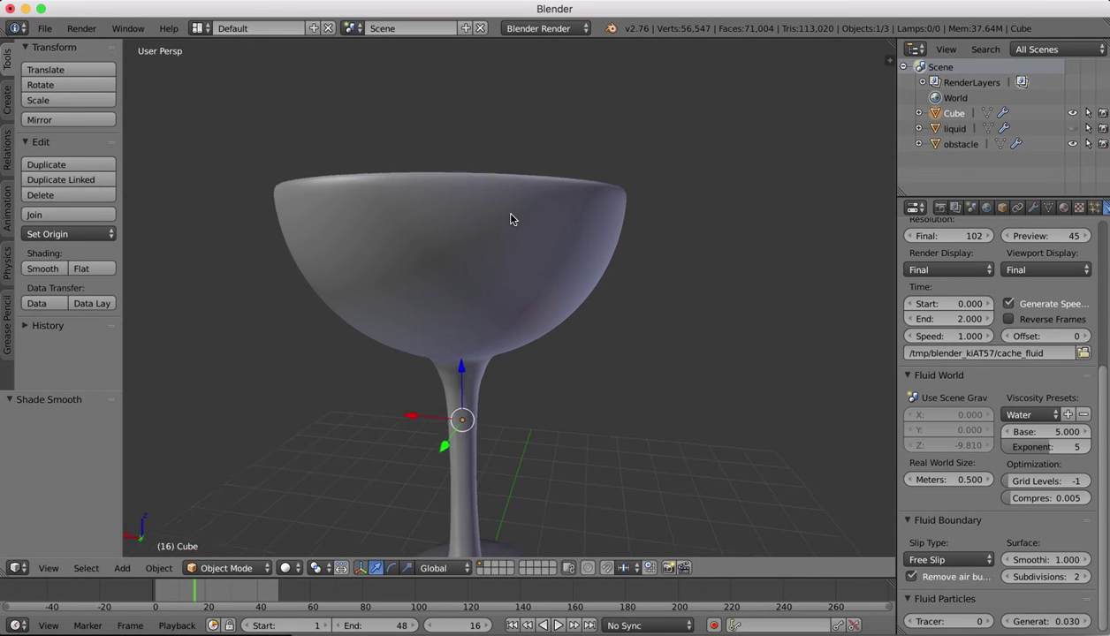
{"action": "scroll", "coordinate": [510, 218], "scroll_direction": "left", "scroll_amount": 1}
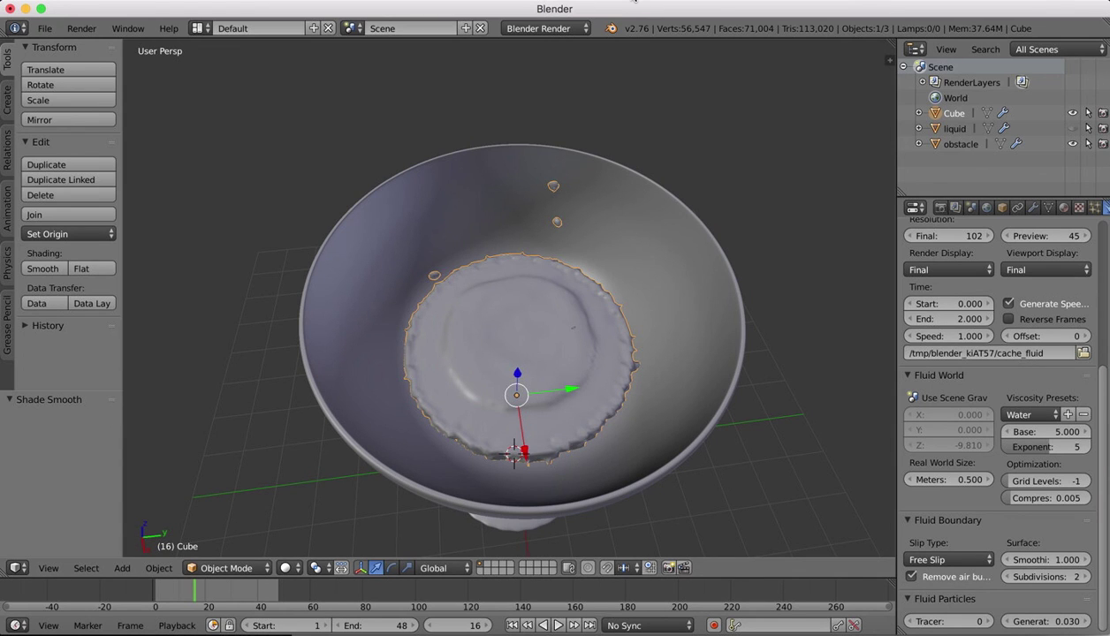
{"action": "scroll", "coordinate": [722, 194], "scroll_direction": "up", "scroll_amount": 8}
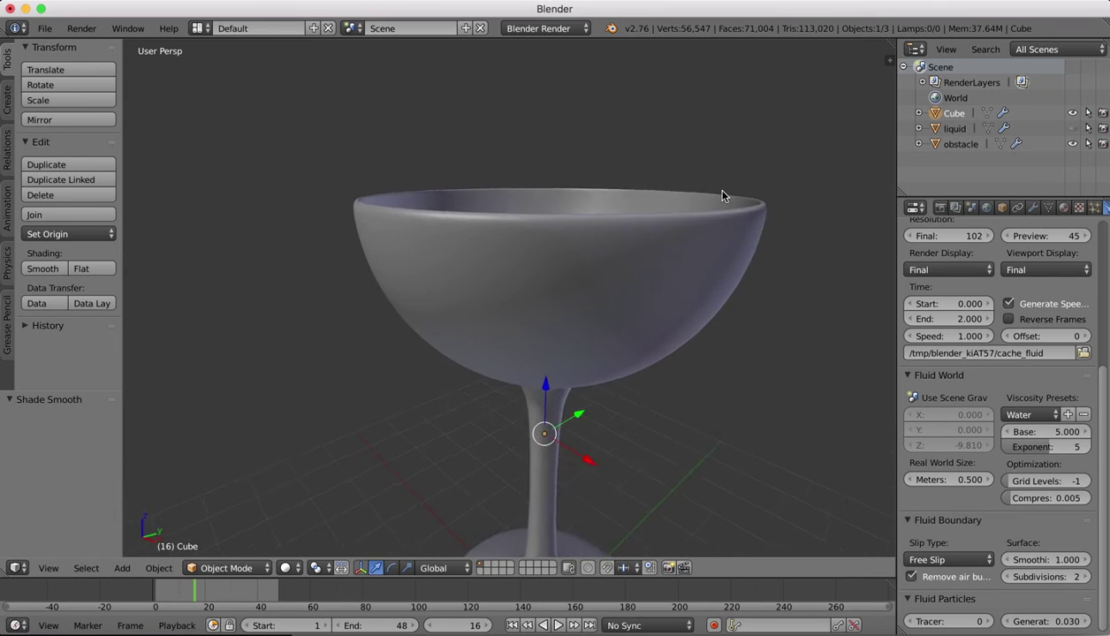